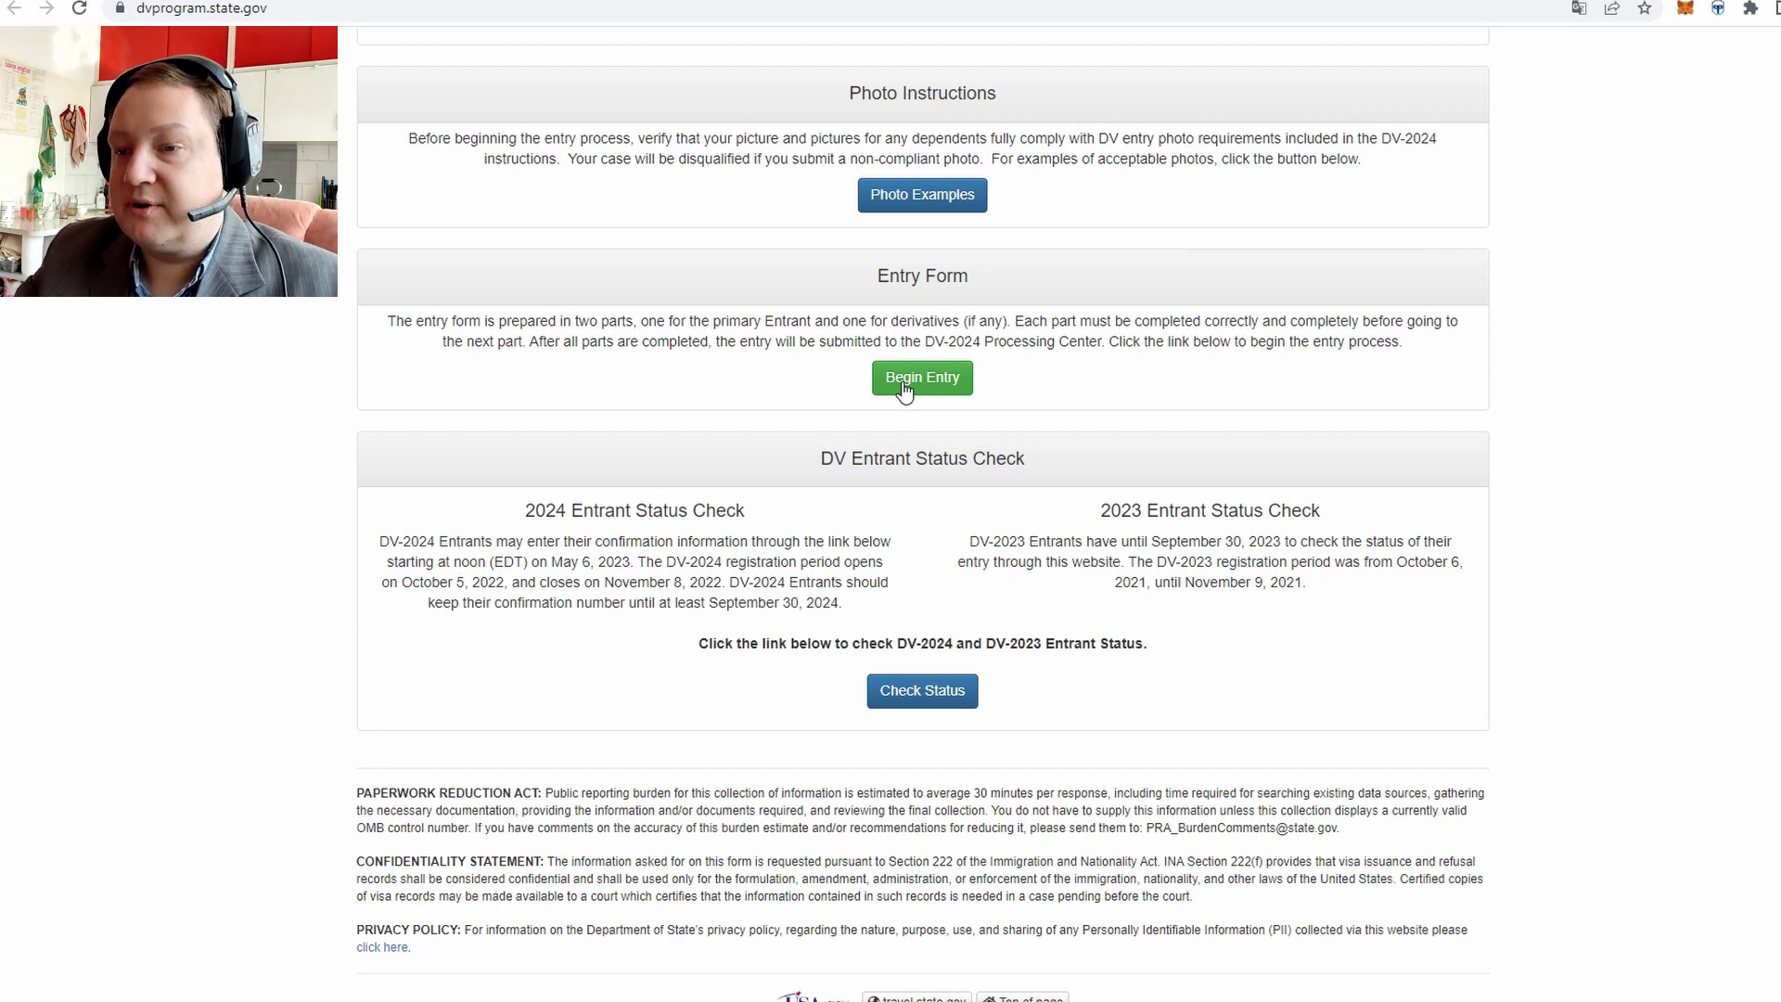
Begin a new DV-2024 entry and submit the authentication code
click(904, 387)
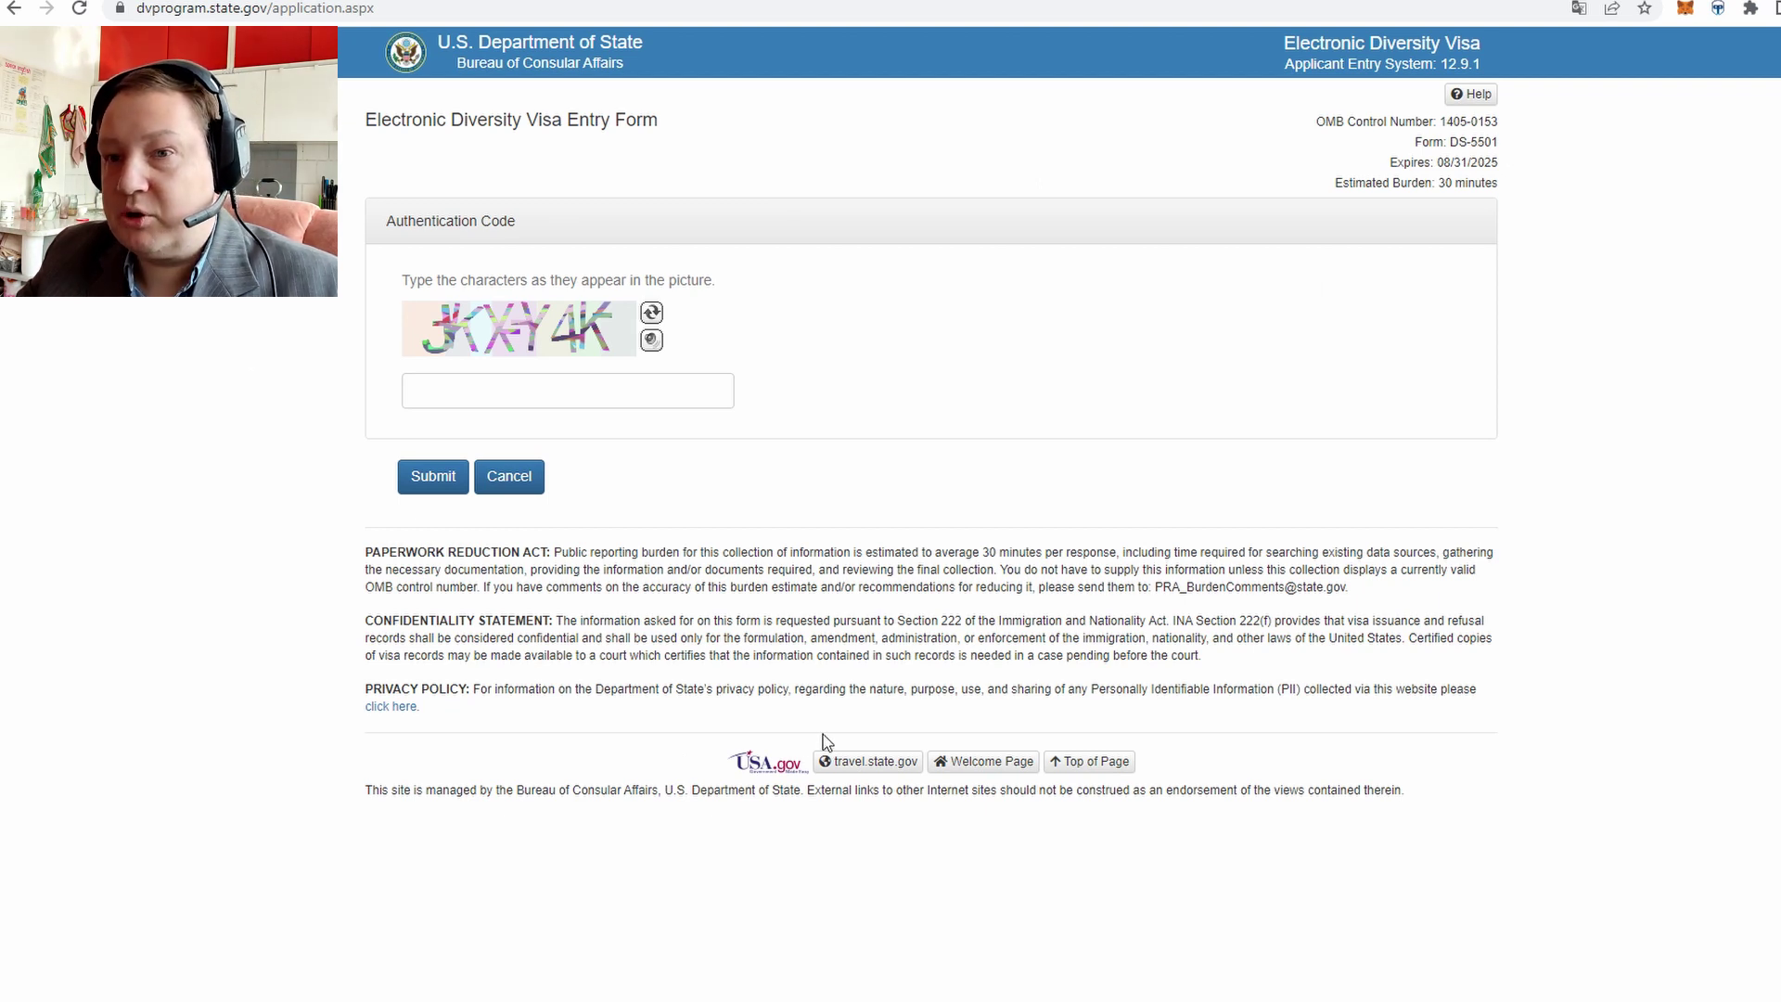
click(497, 399)
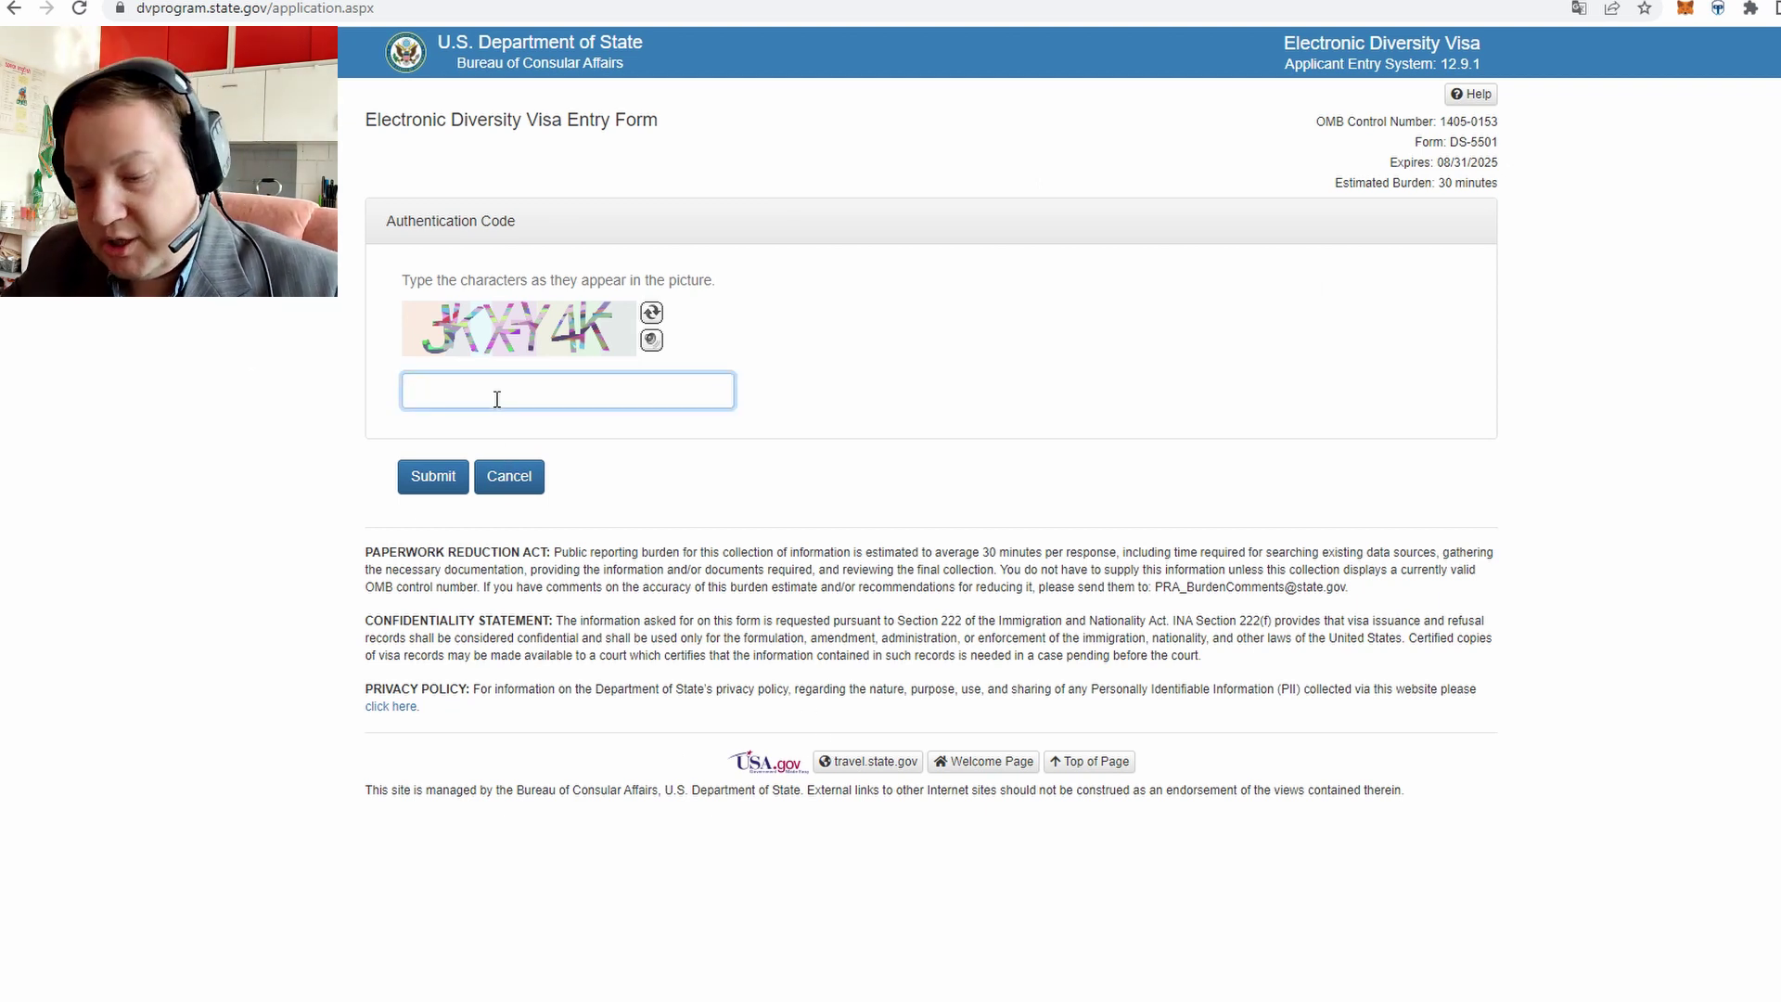
click(450, 477)
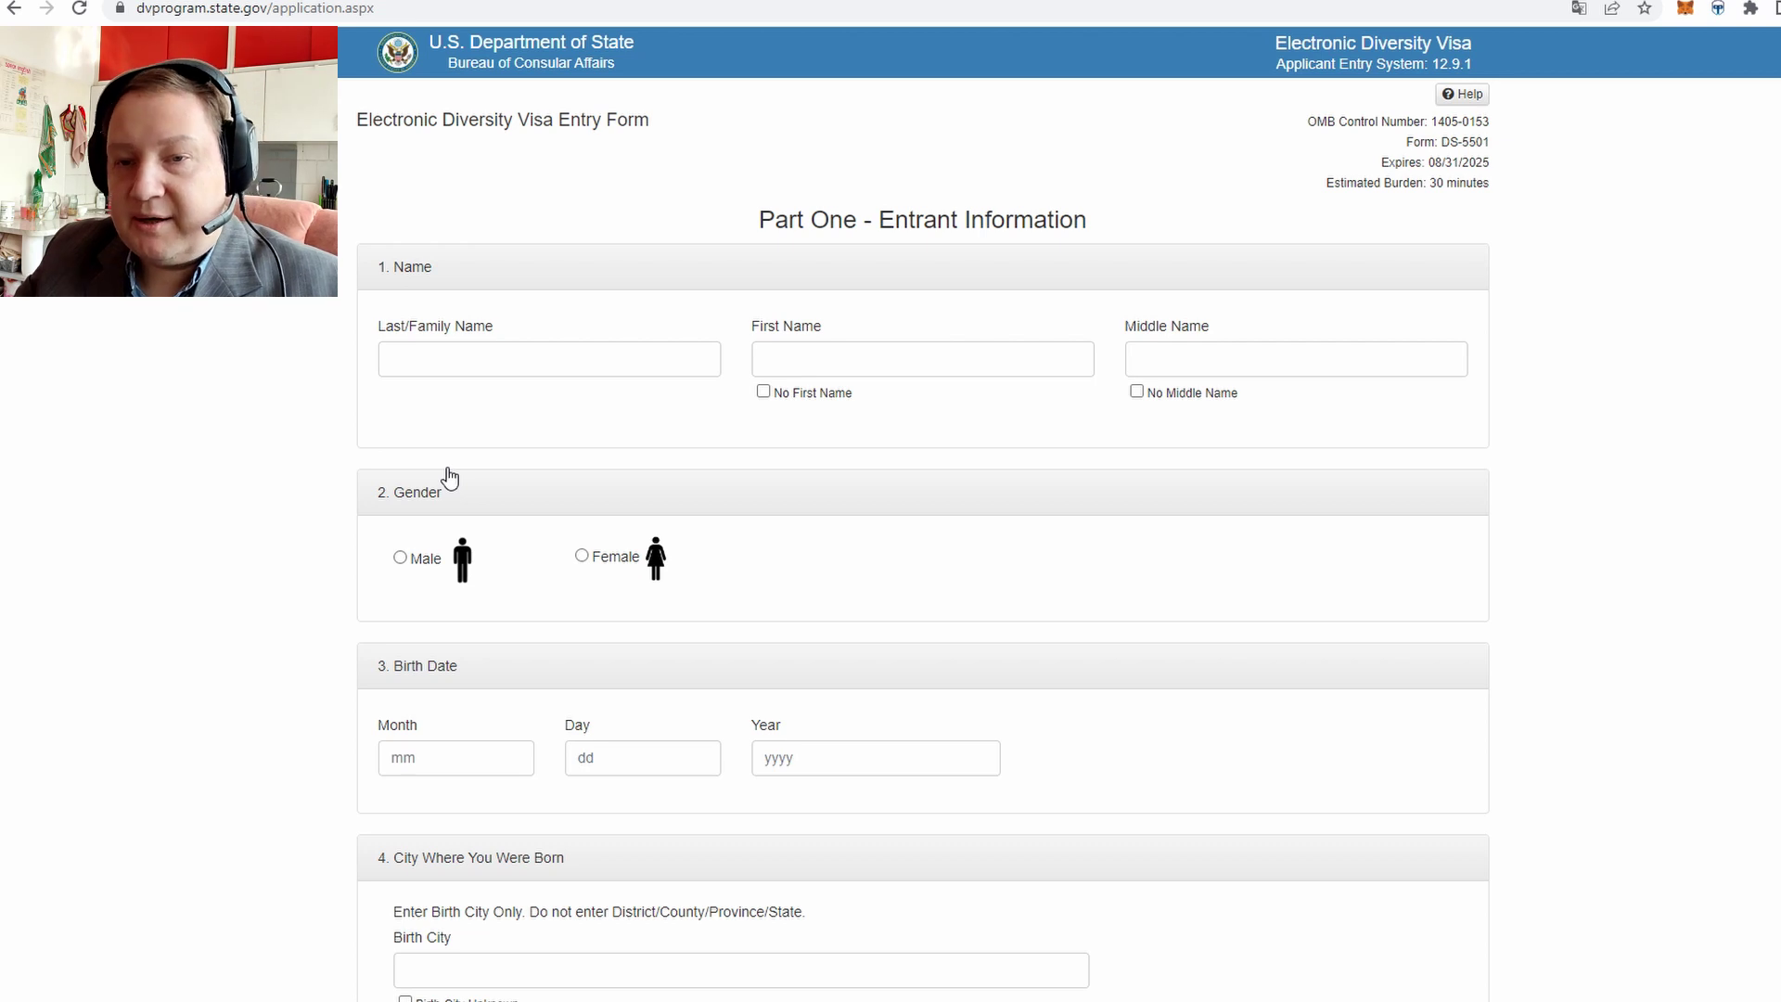
Enter the entrant's last/family name
click(456, 369)
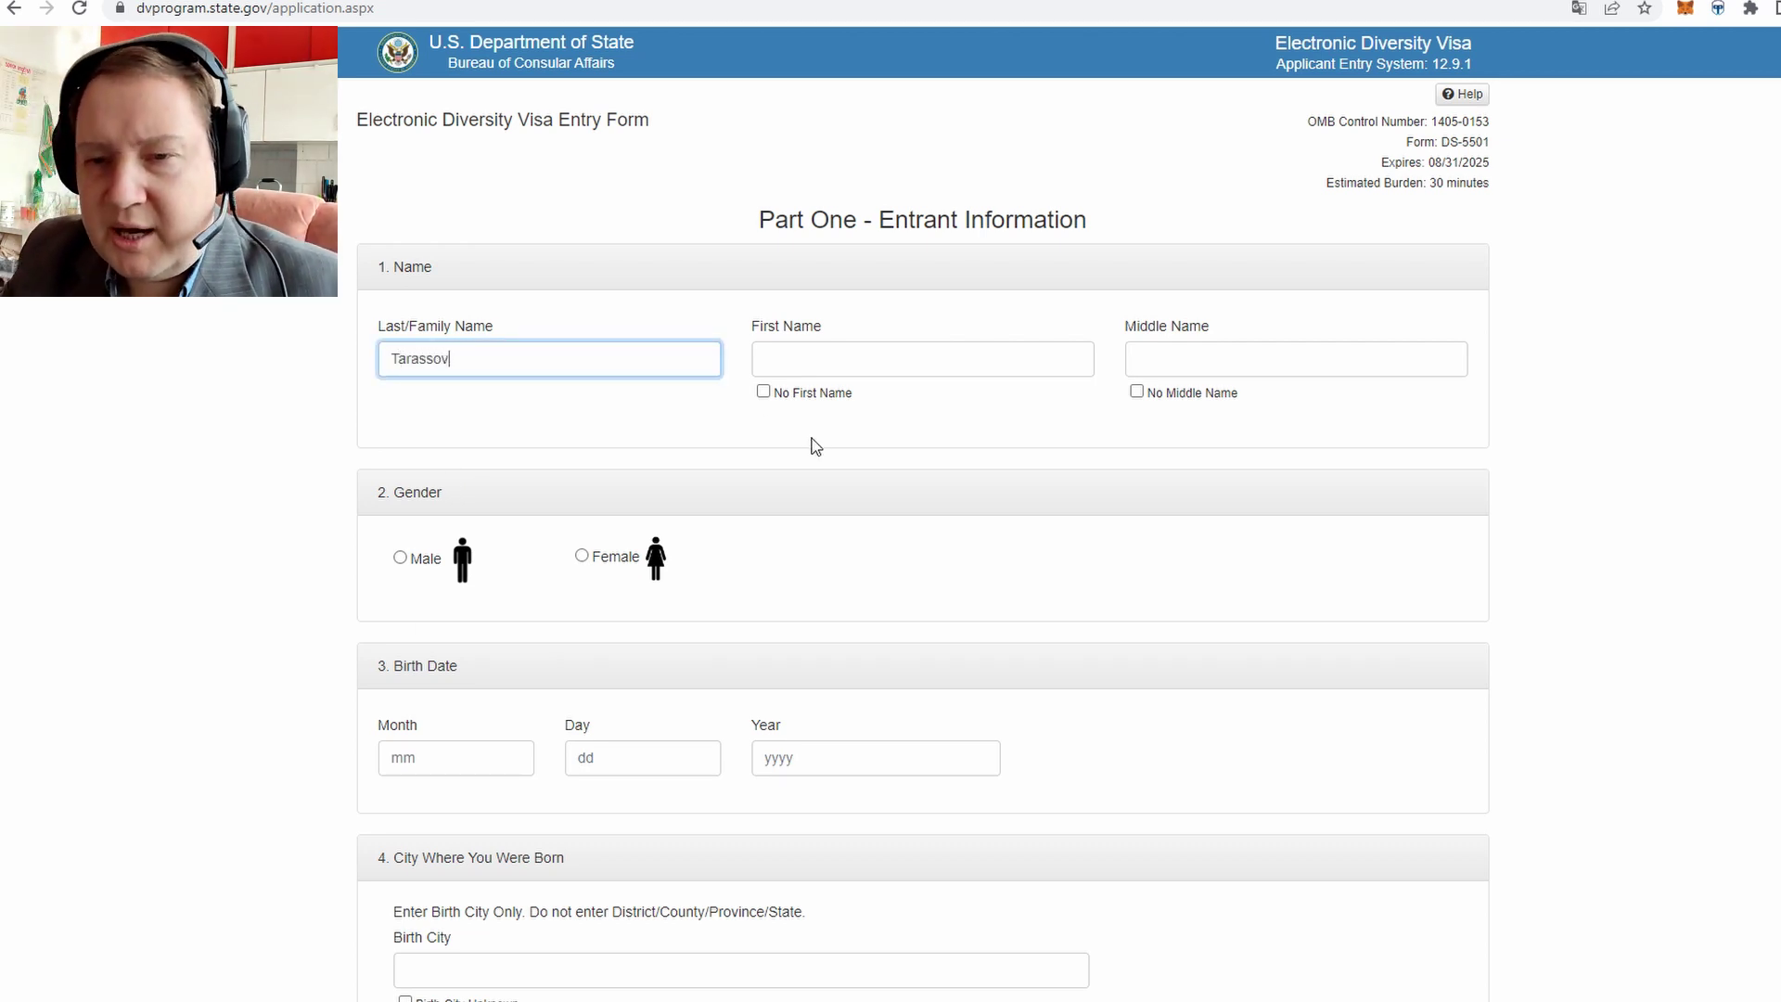
key(ctrl+a)
click(603, 371)
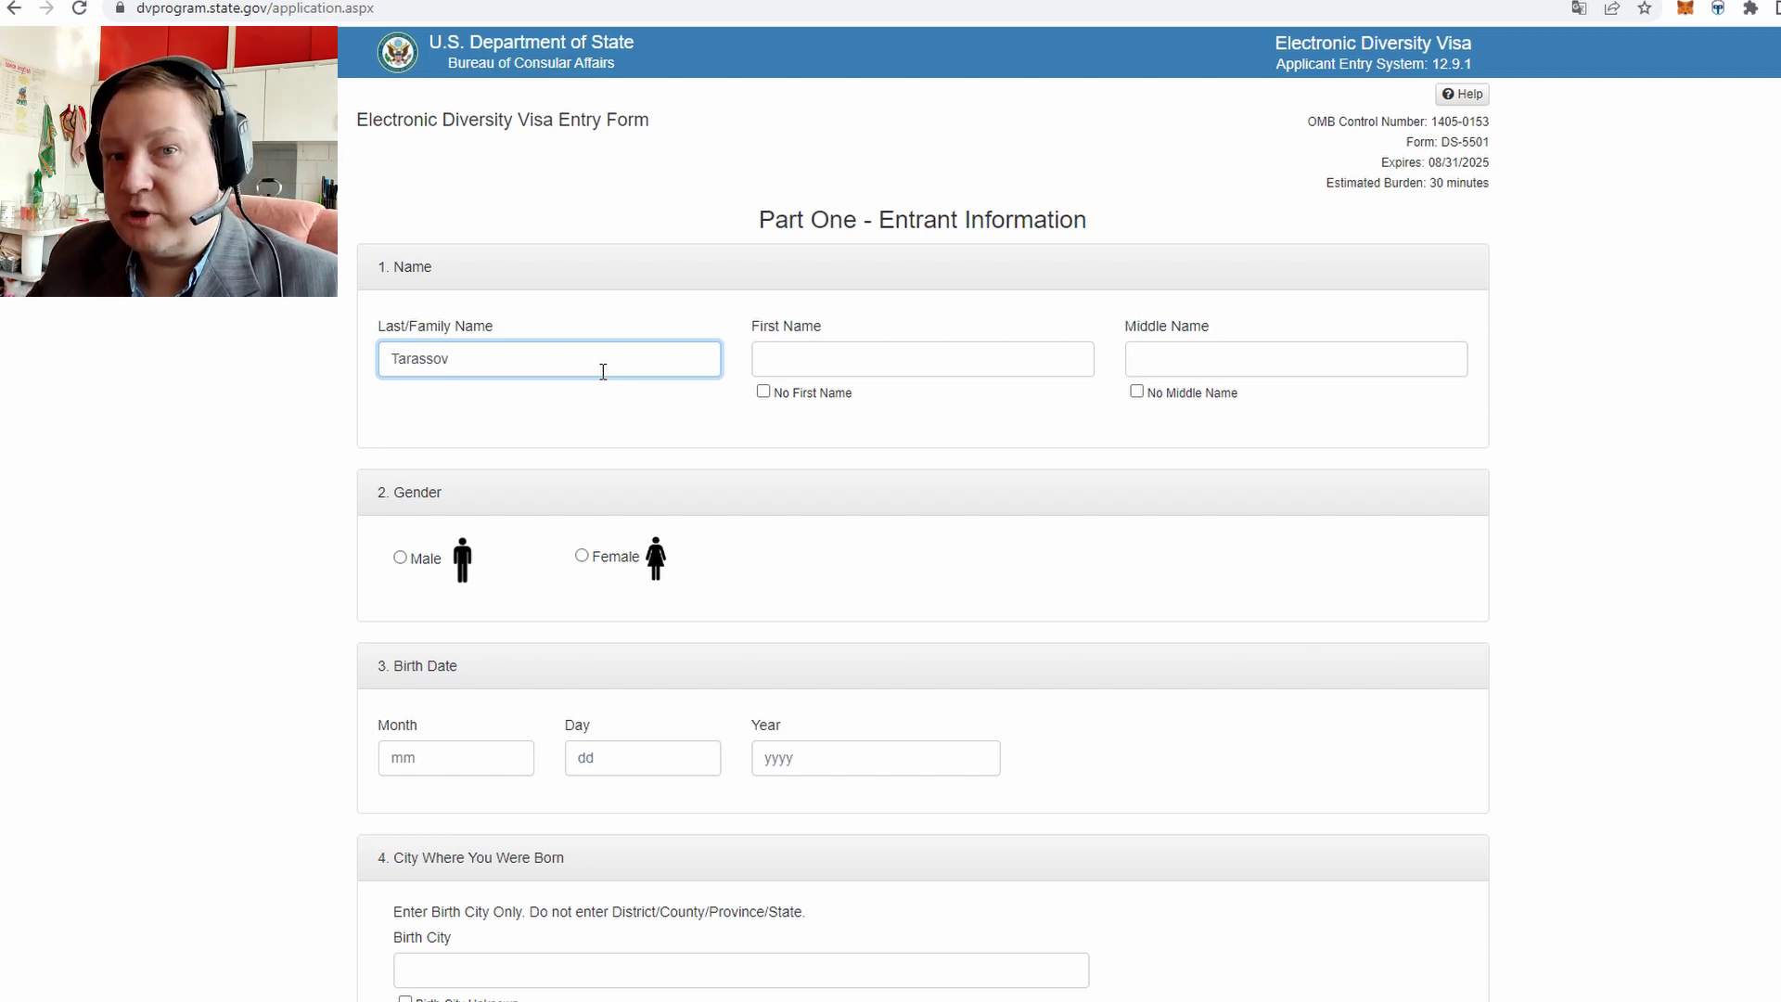
key(ctrl+a)
click(500, 351)
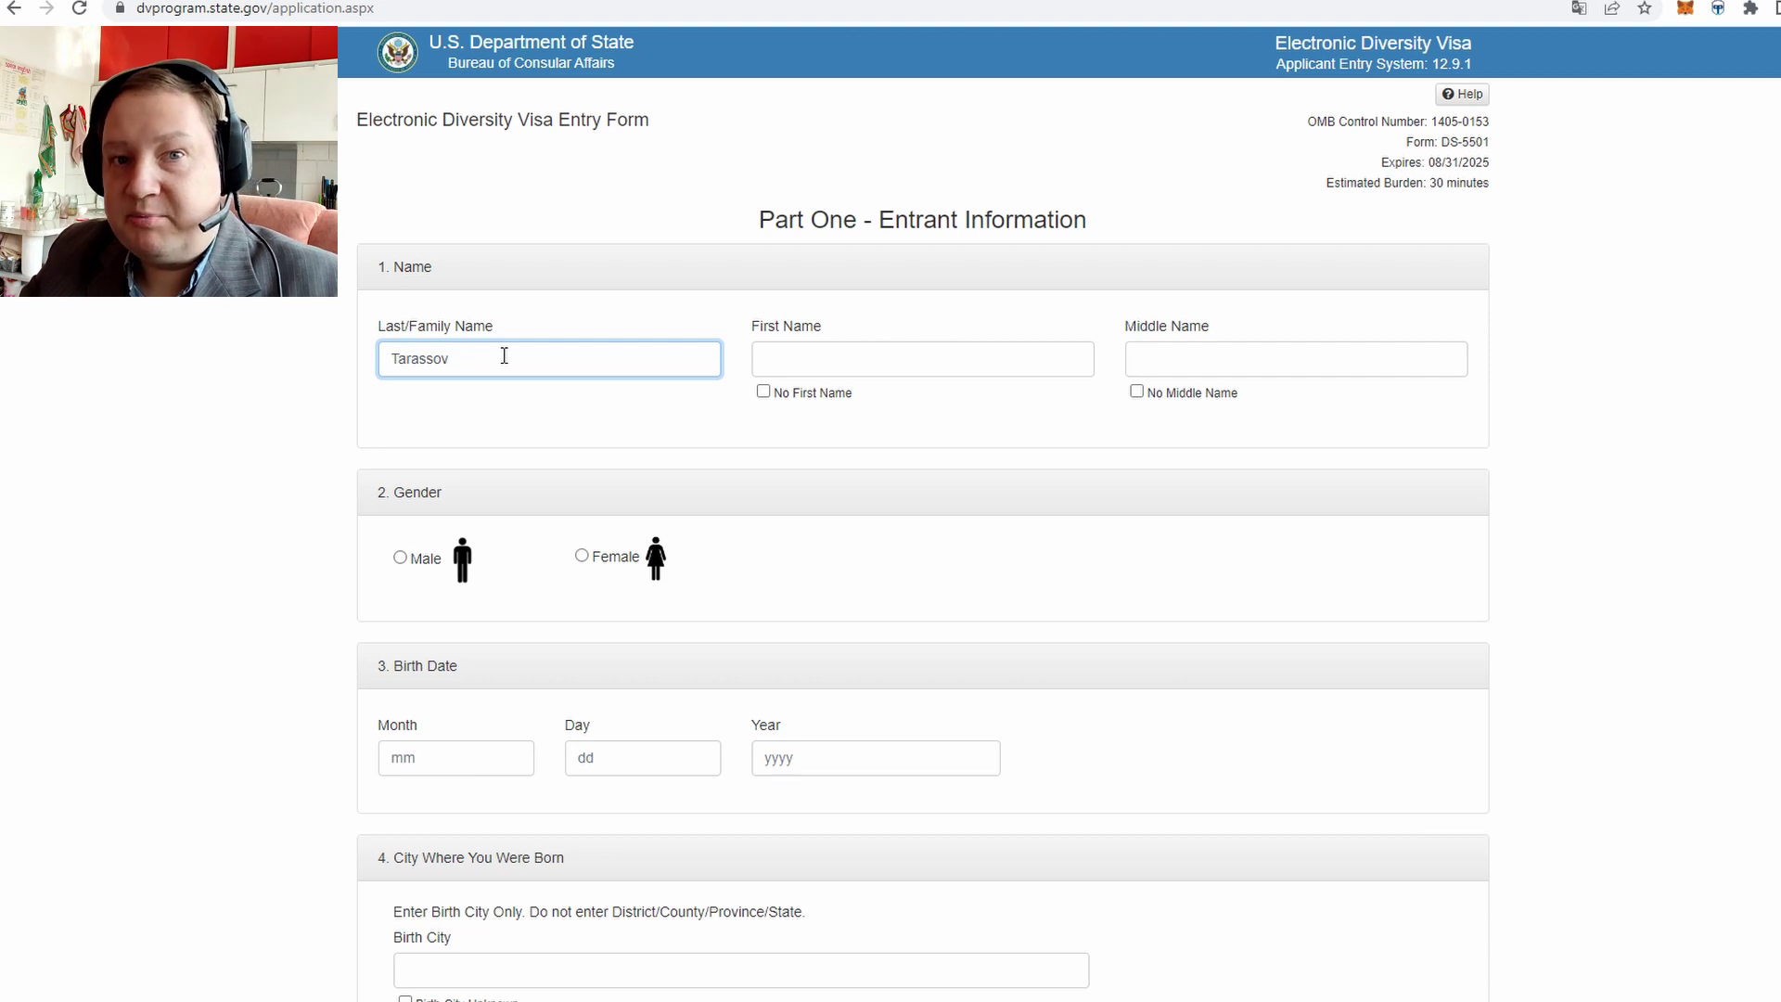
drag(503, 356, 388, 358)
click(568, 364)
triple_click(433, 328)
Enter the entrant's first name, tick No Middle Name, and select Male
click(863, 367)
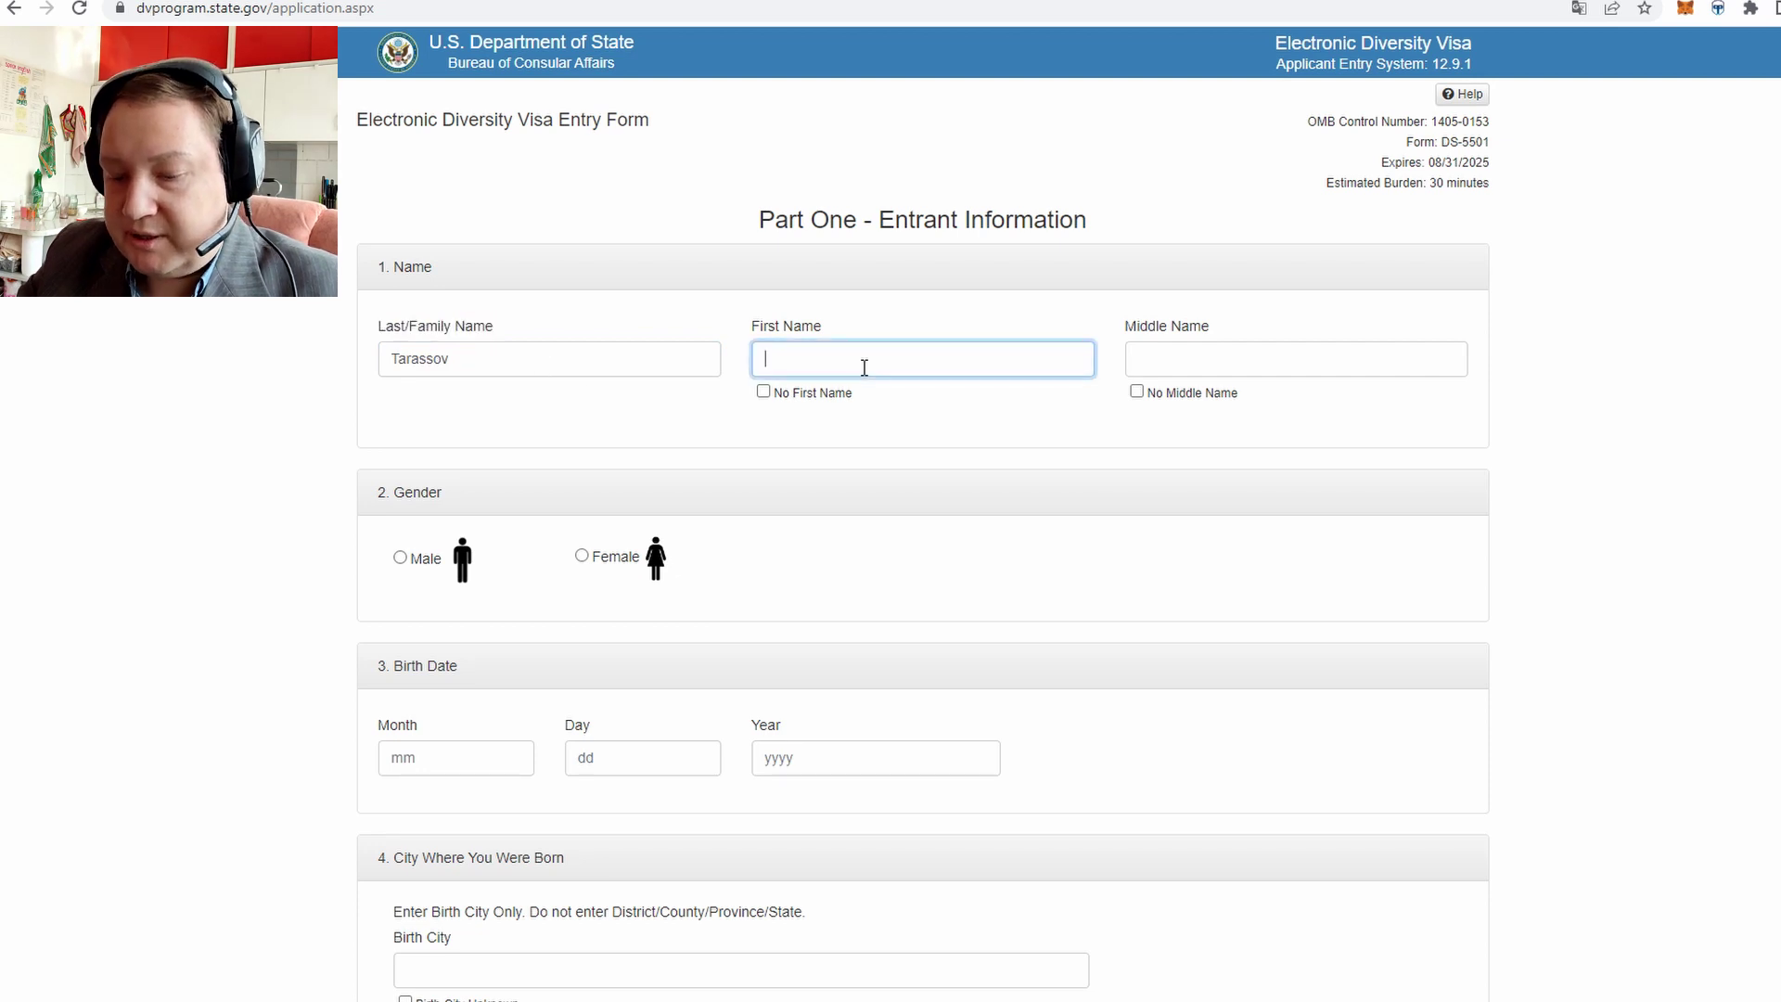
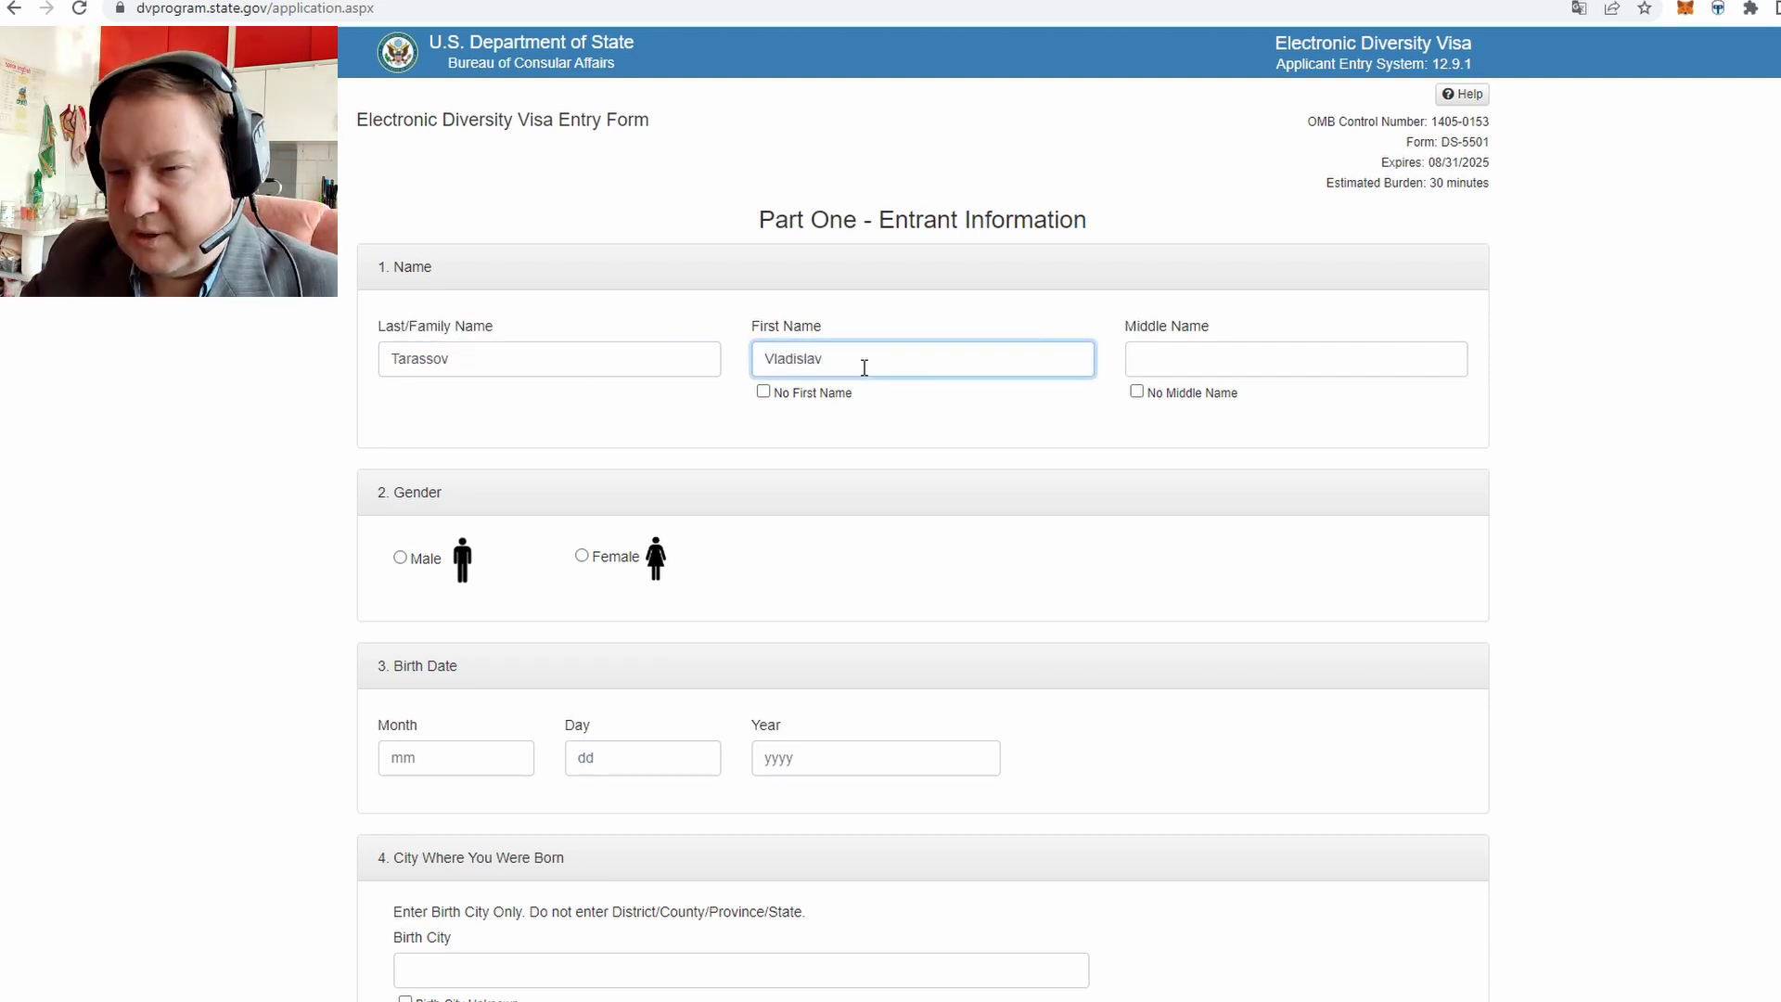
click(1210, 369)
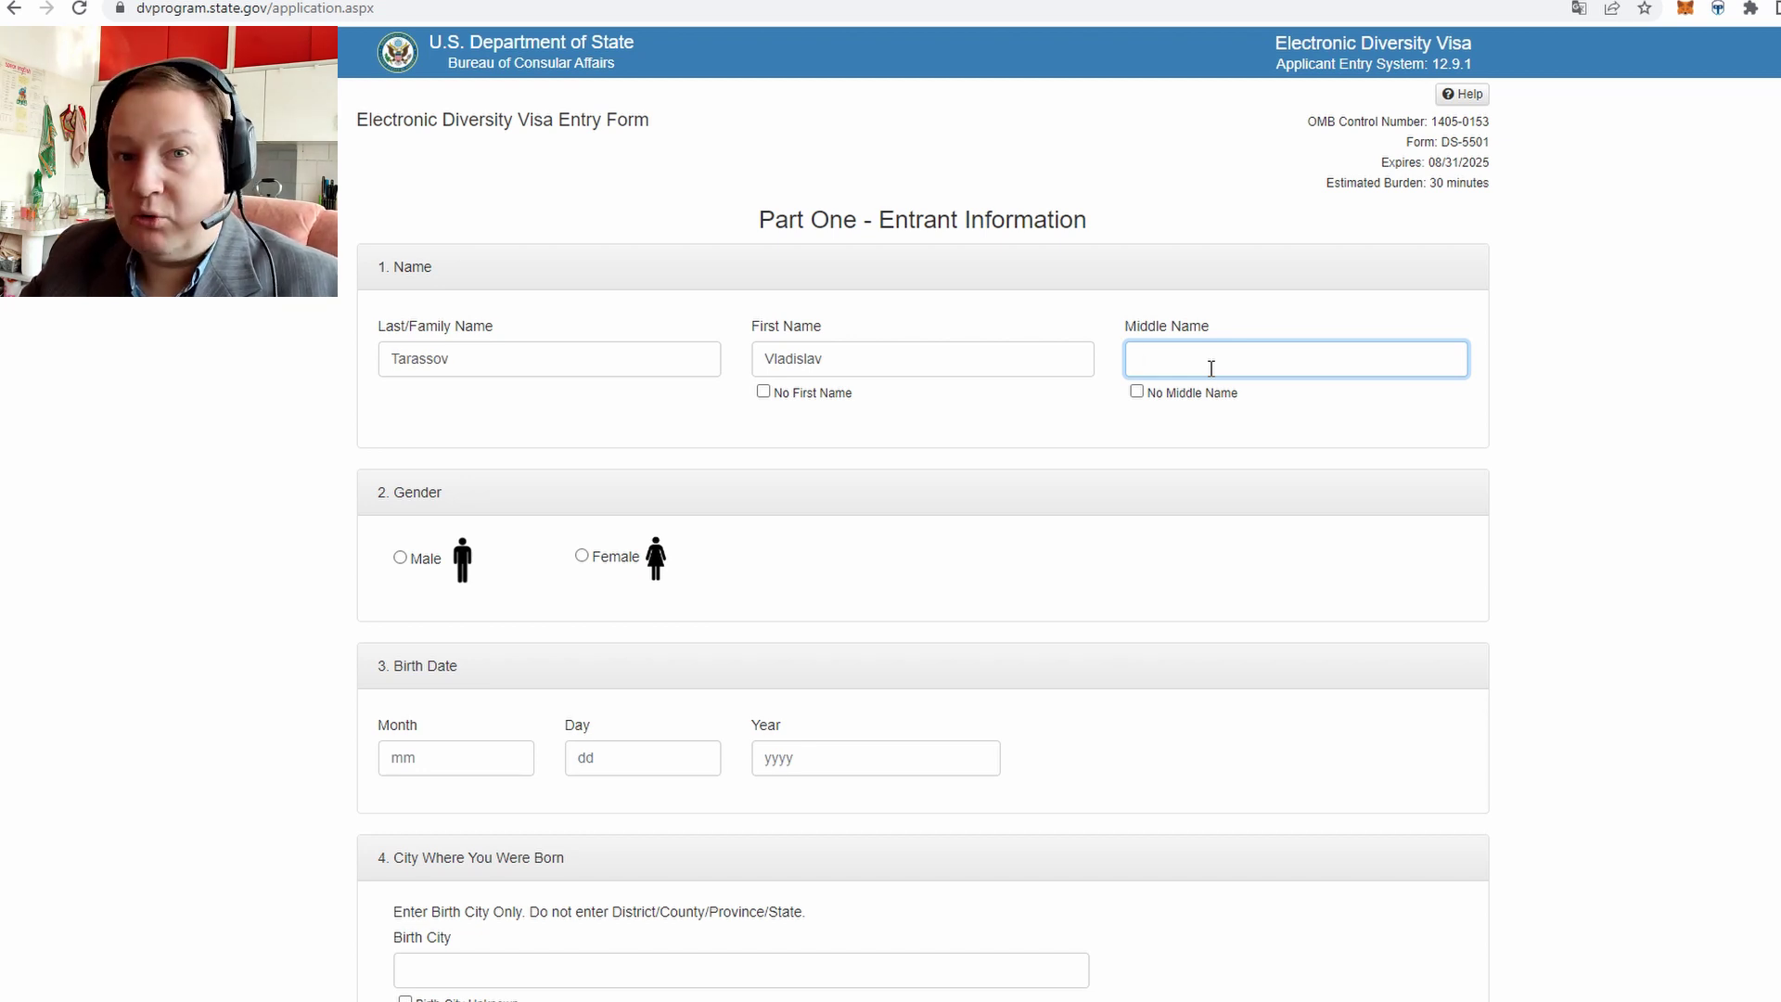
click(1138, 393)
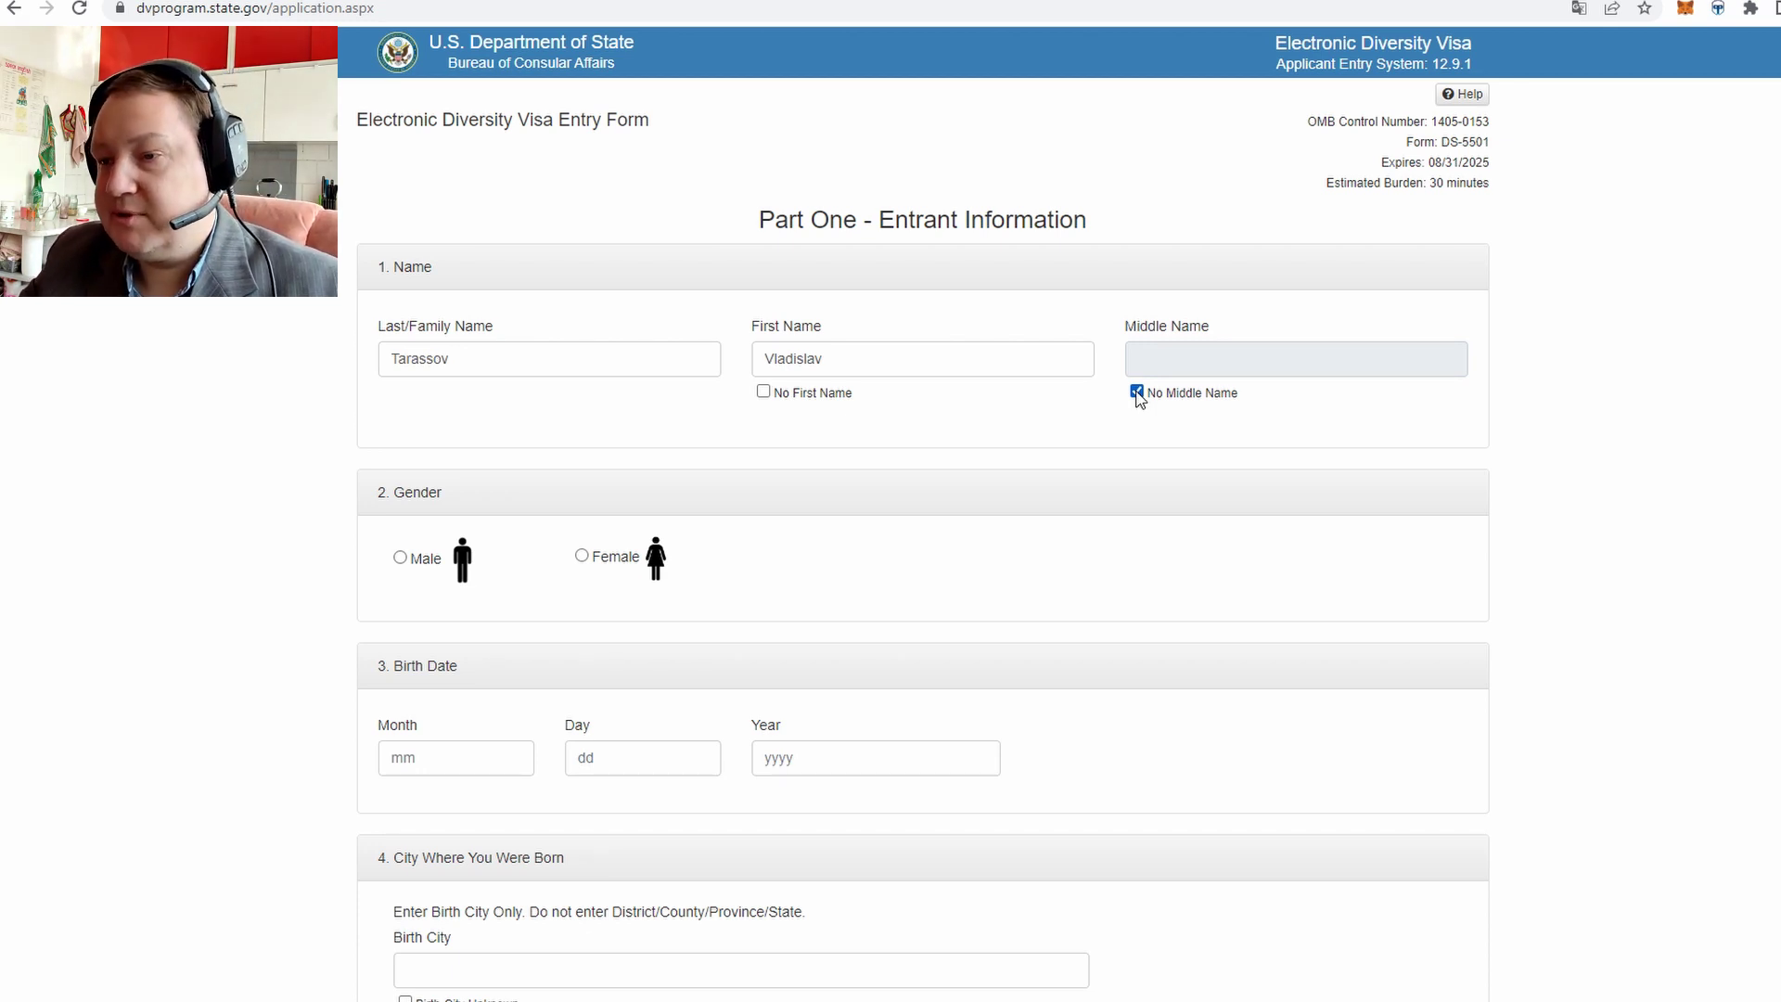
click(401, 559)
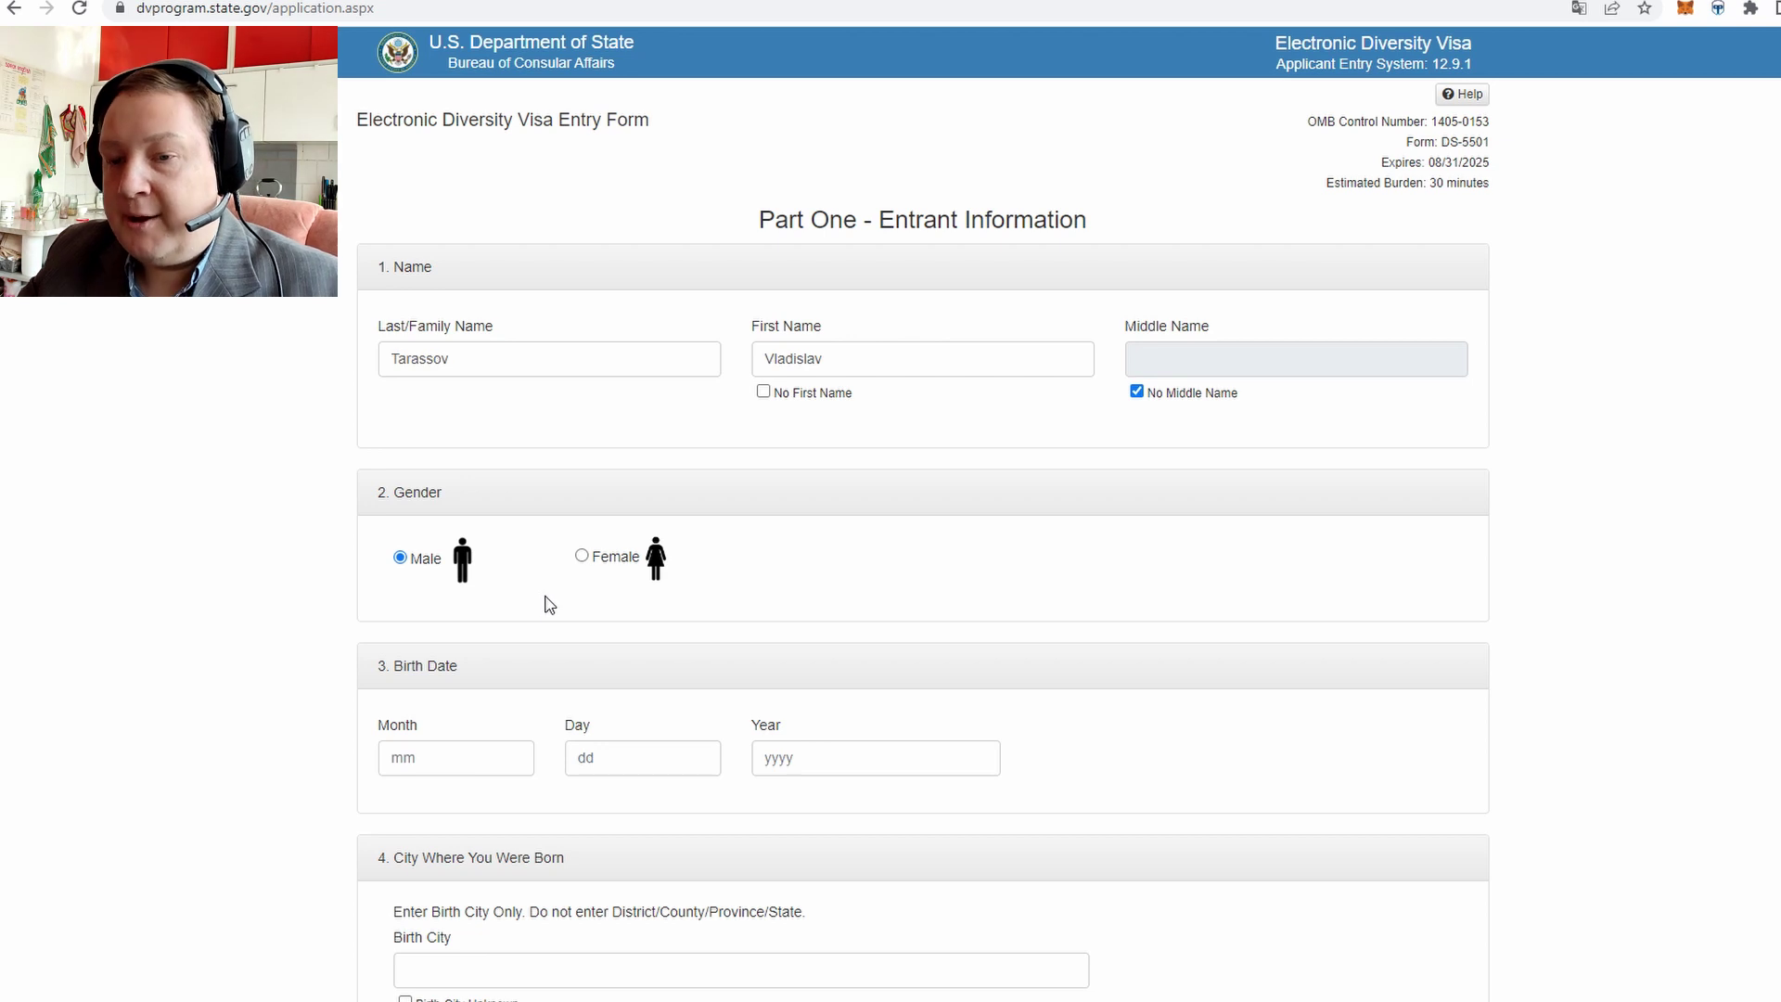
scroll(548, 601, down, 3)
Set the birth date to month 05, day 10, year 1983
click(471, 455)
text(10)
click(641, 465)
click(445, 451)
double_click(445, 451)
click(445, 451)
double_click(446, 451)
text(05)
click(650, 442)
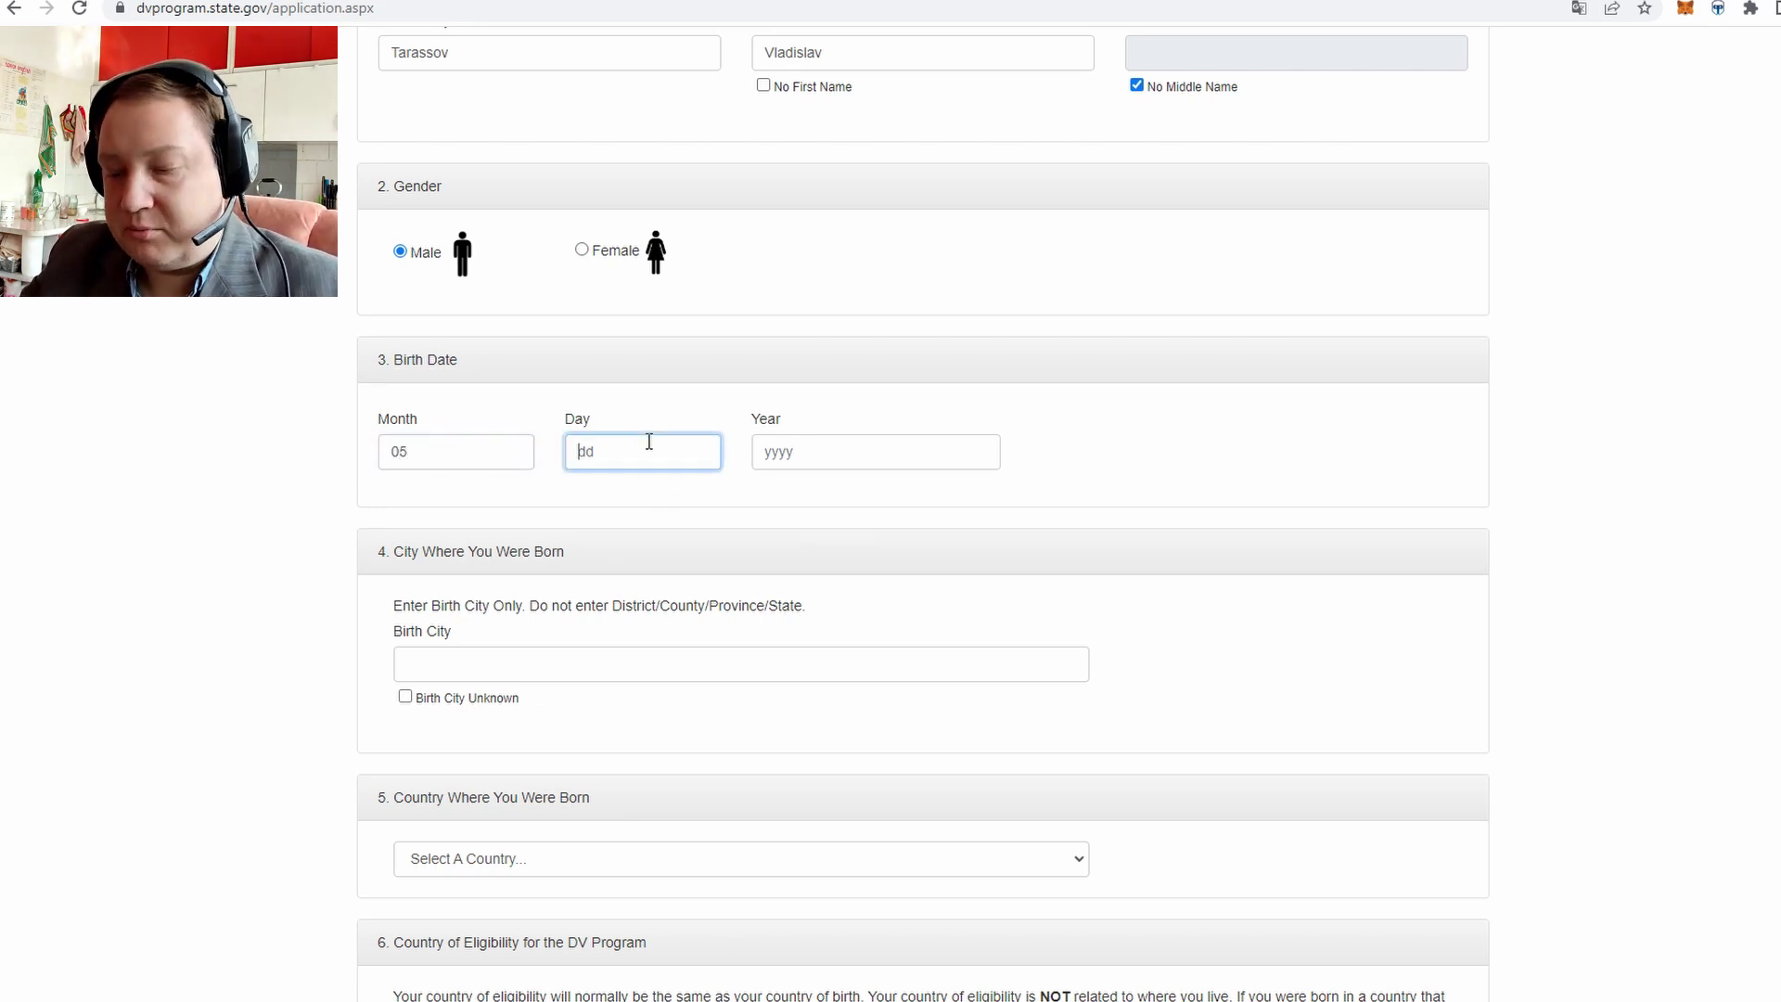
text(10)
key(Tab)
text(1983)
Enter Almaty as the birth city, correcting the wrongly capitalised L
scroll(650, 442, down, 2)
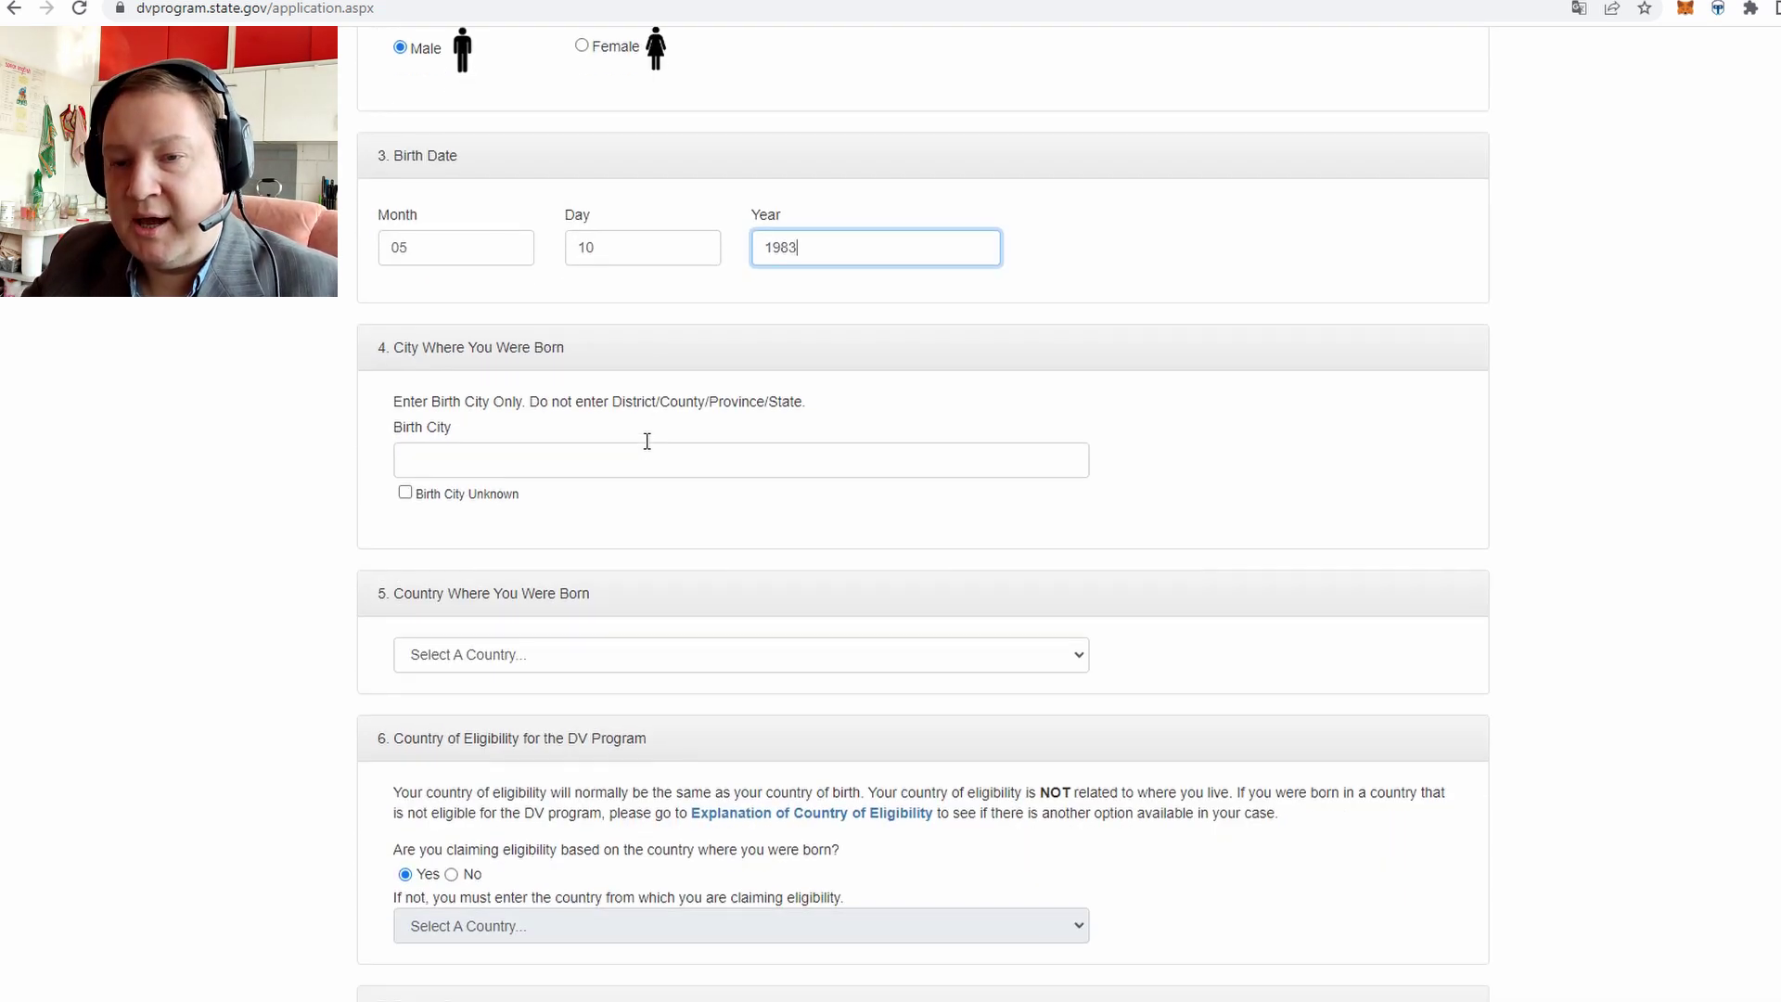
click(593, 469)
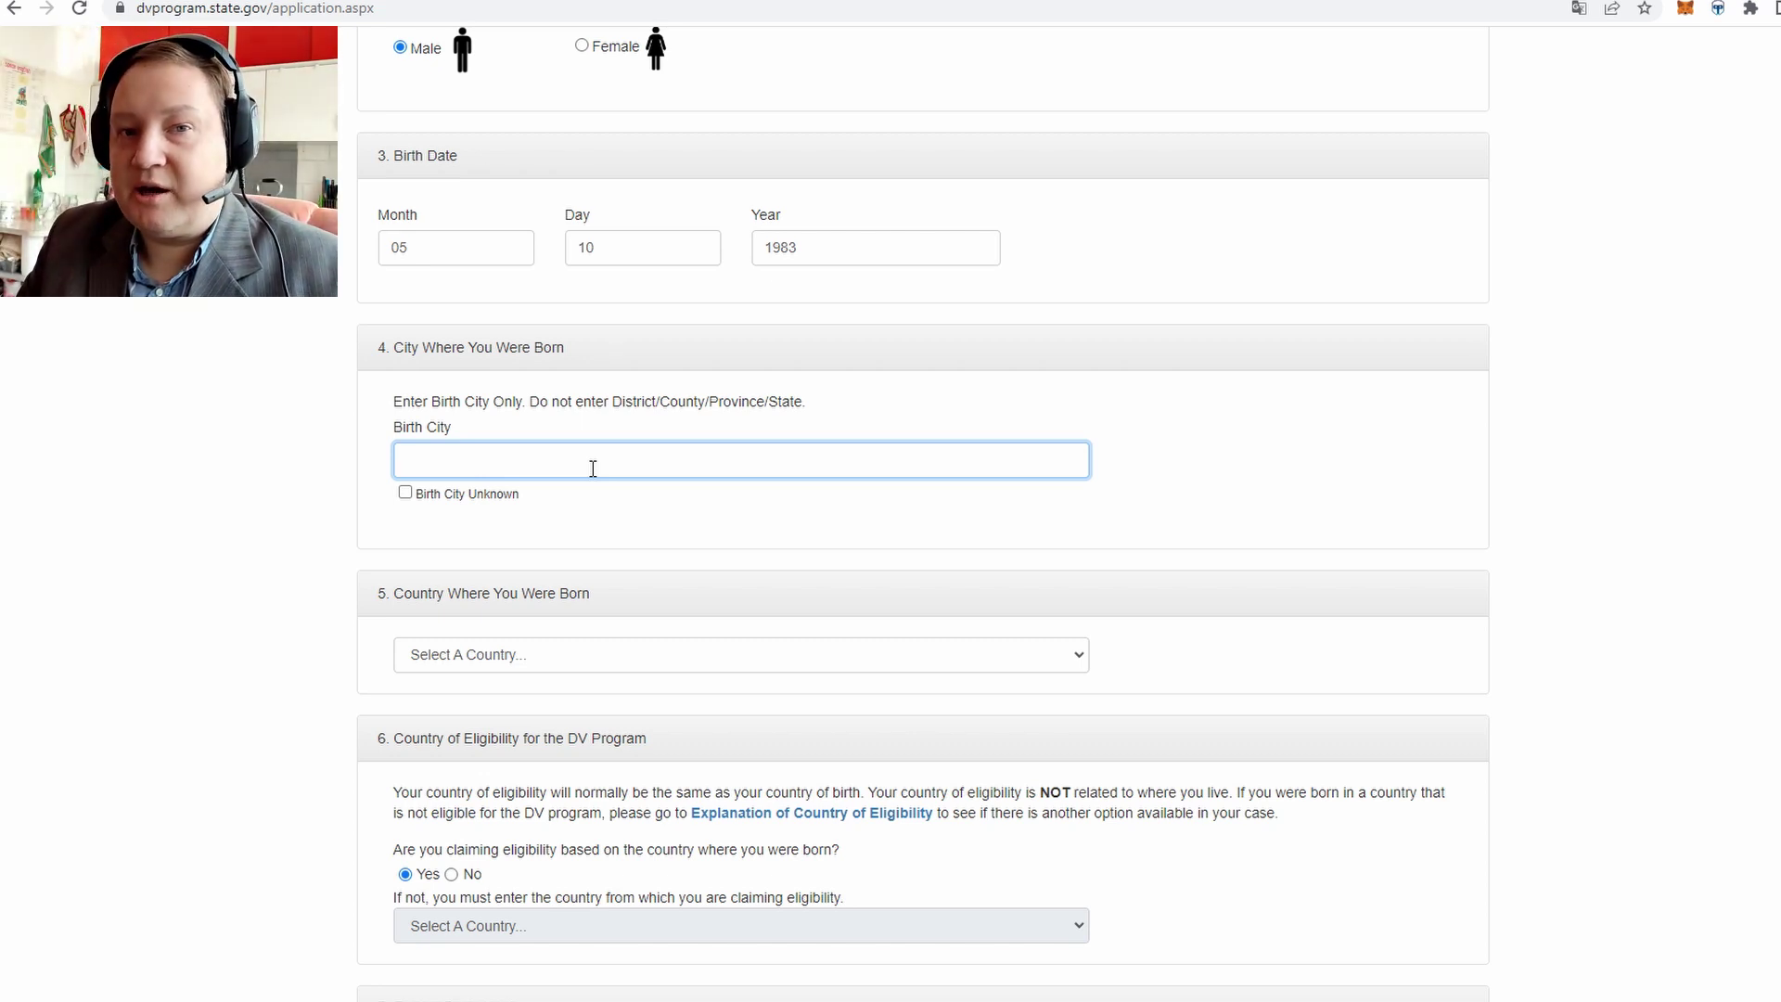
text(ALmaty)
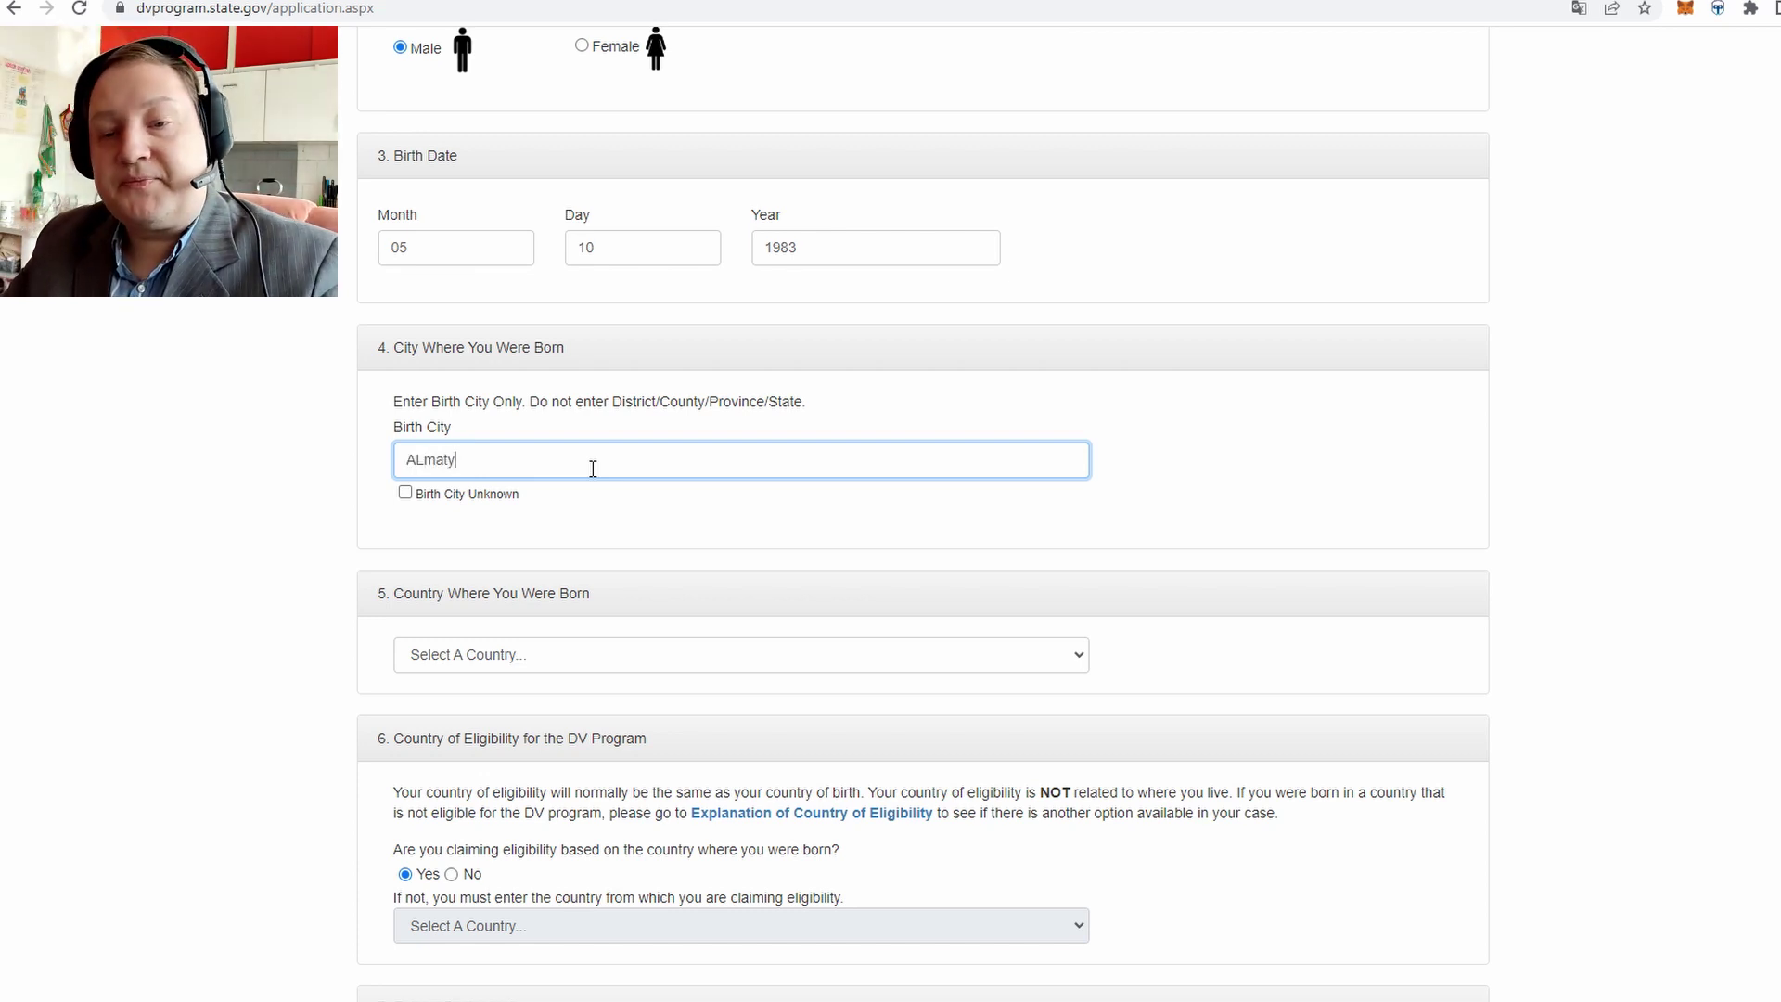
drag(414, 460, 425, 460)
text(l)
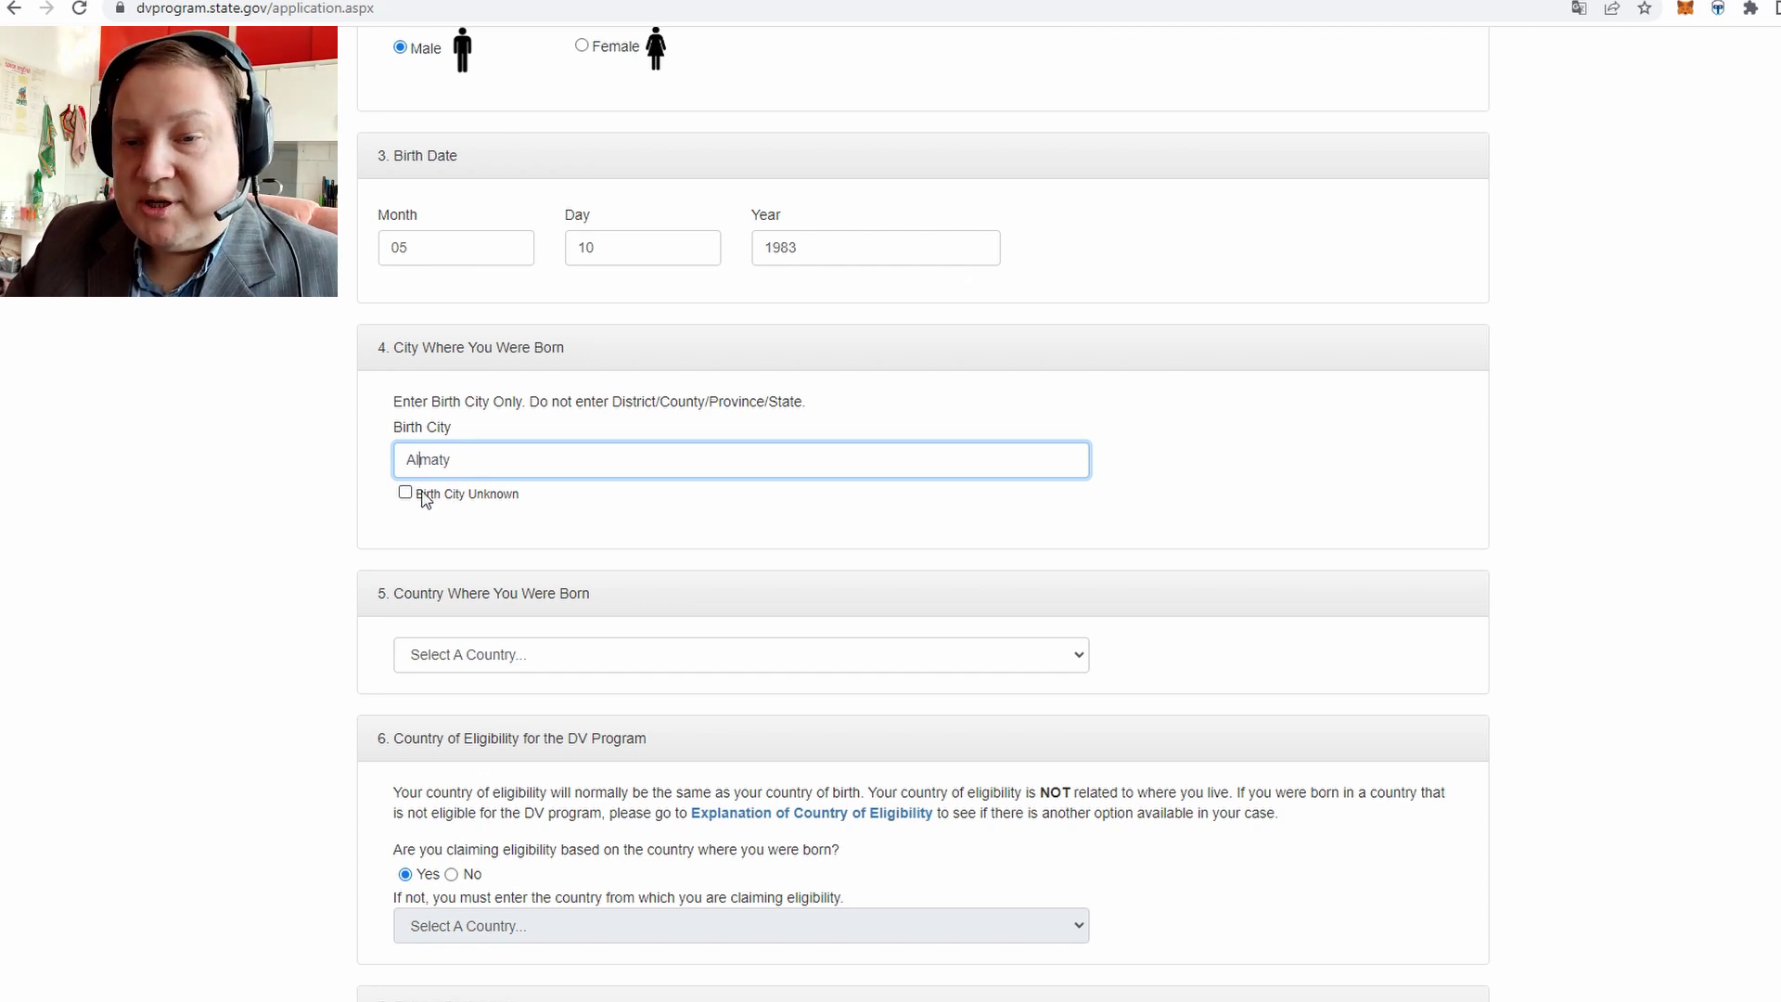
drag(470, 461, 346, 452)
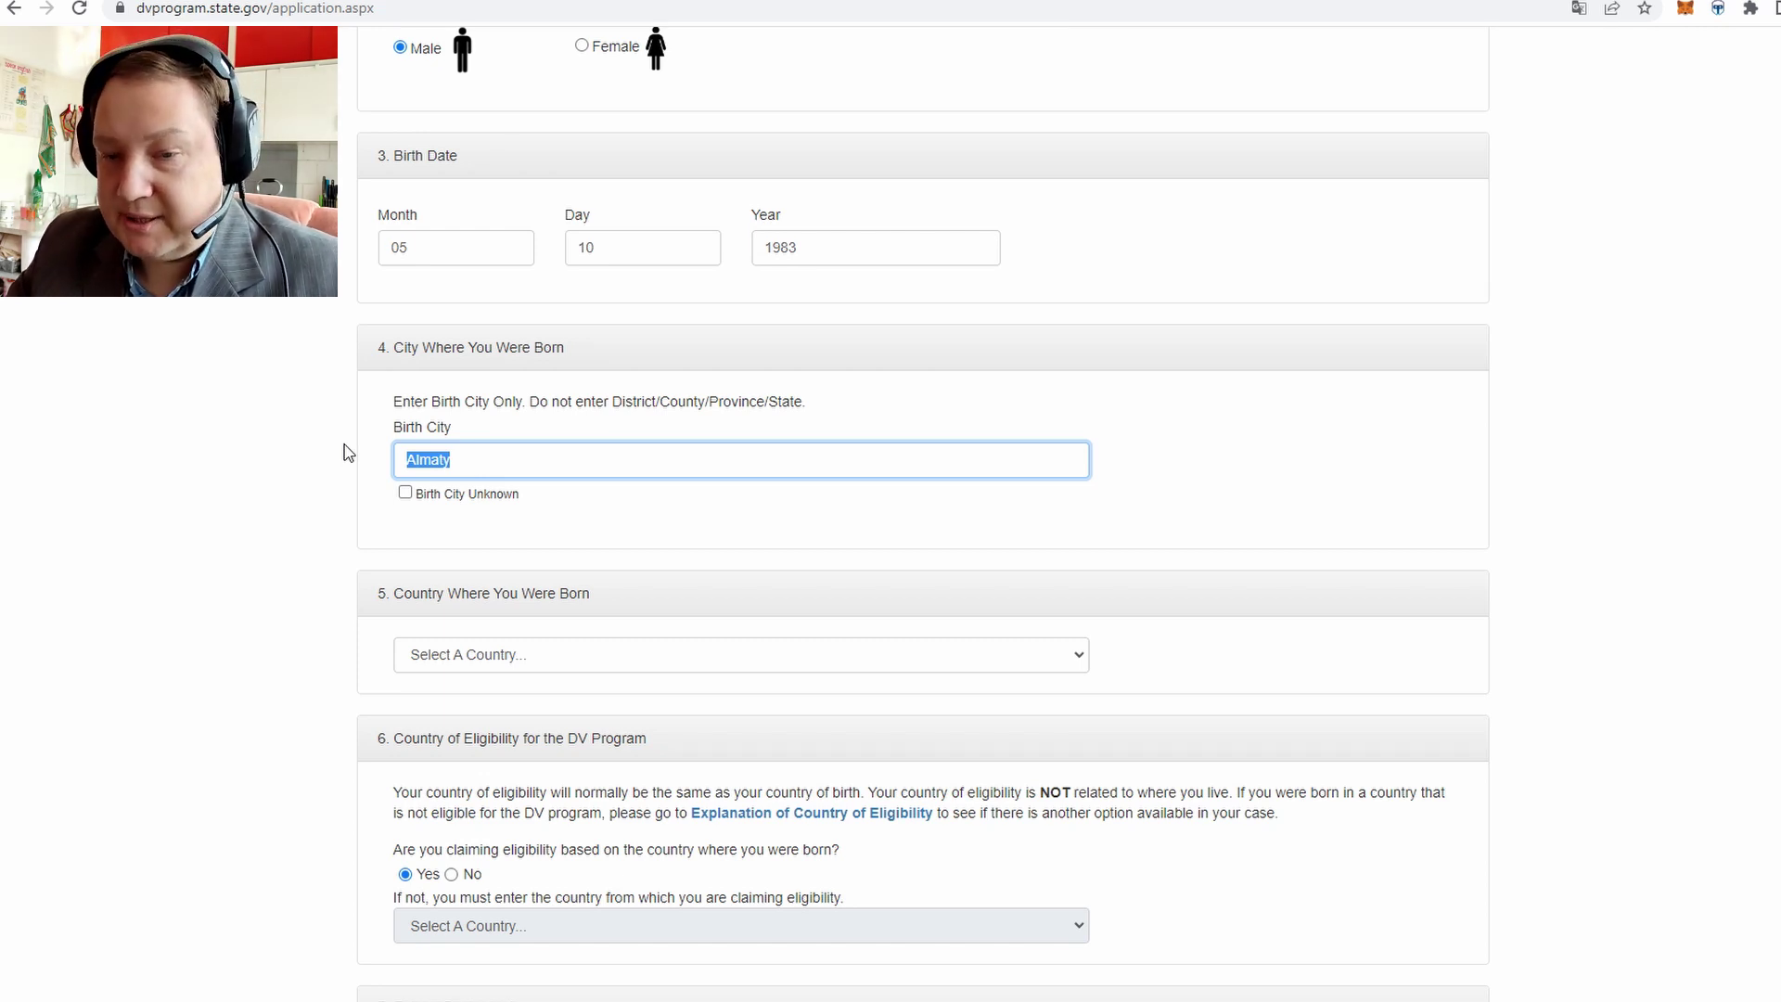
Choose Kazakhstan in the Country Where You Were Born list
scroll(588, 474, down, 2)
click(521, 455)
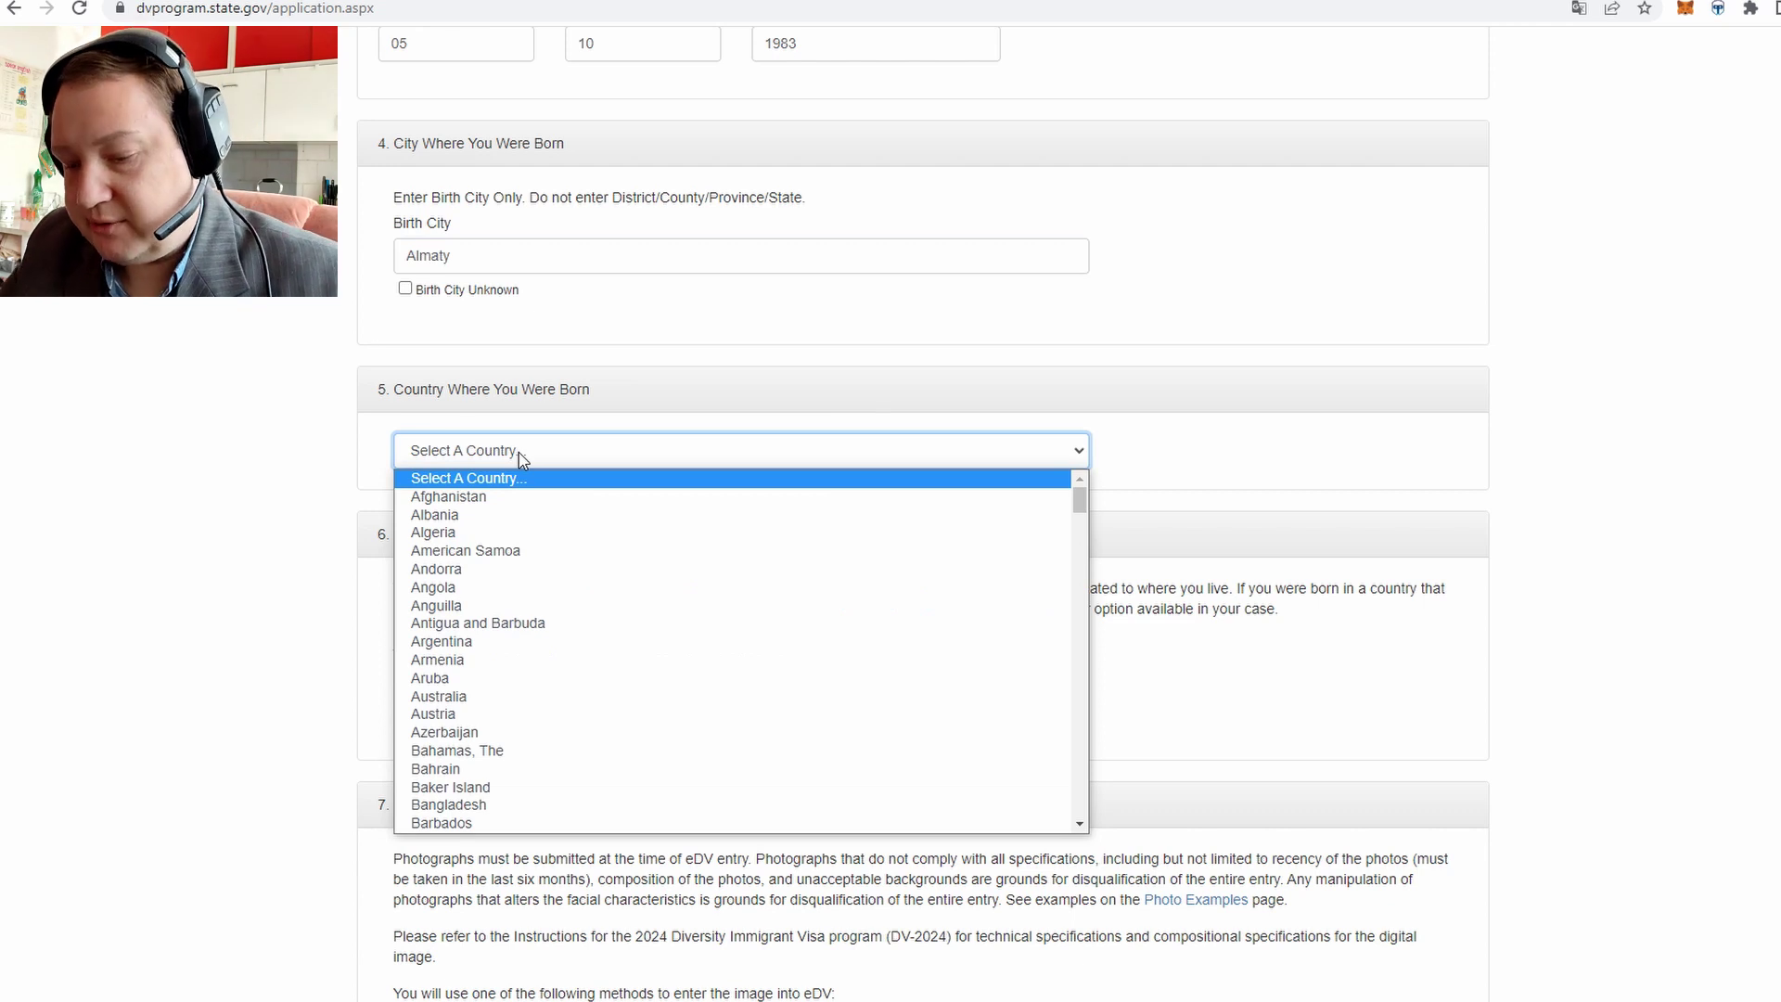
text(khstan)
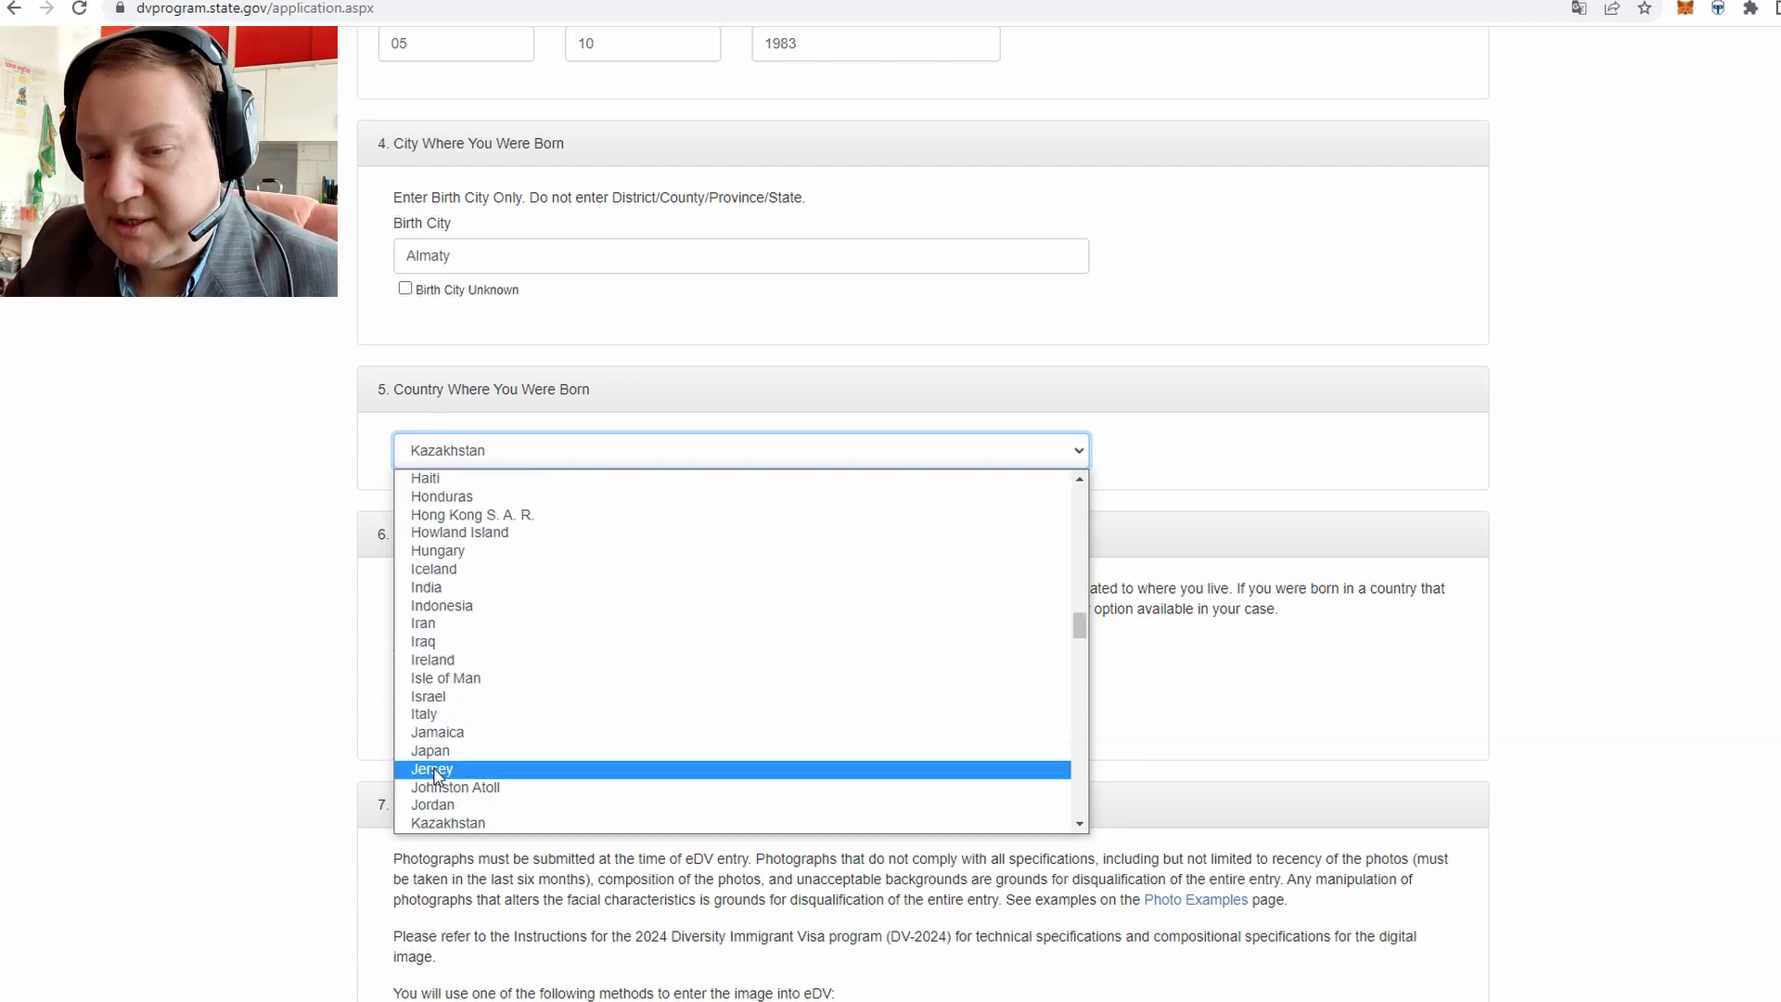
click(453, 820)
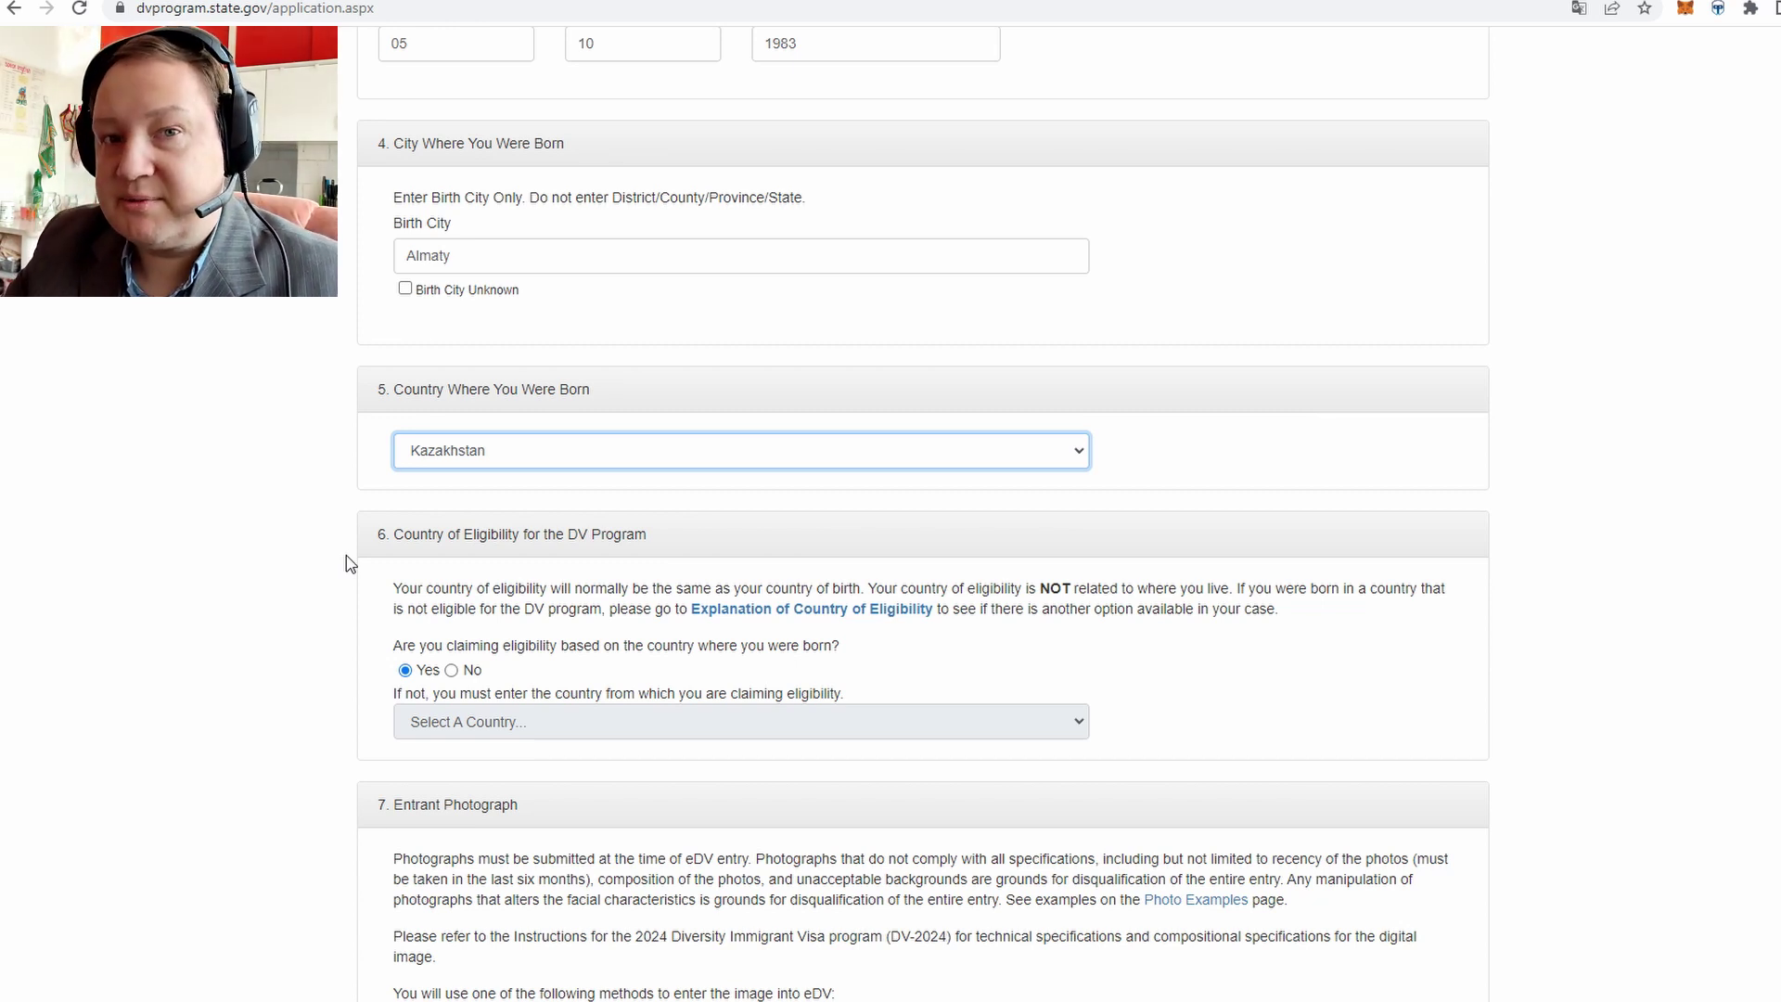
click(438, 455)
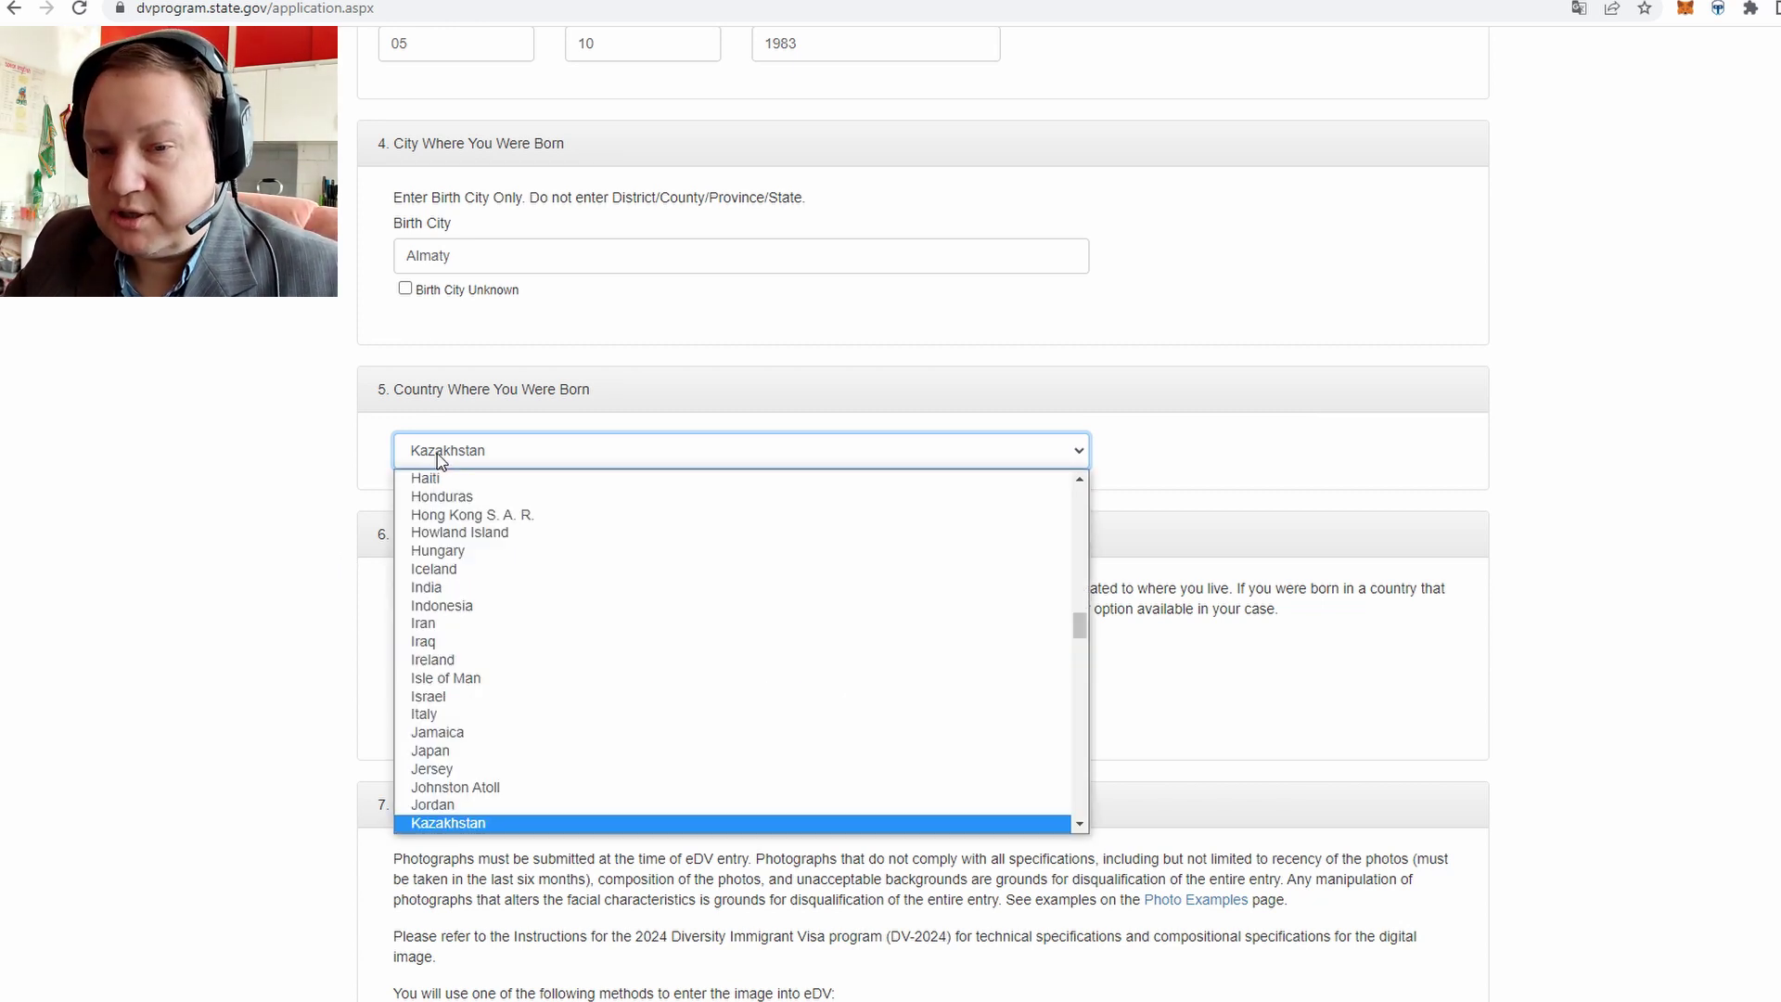
click(440, 458)
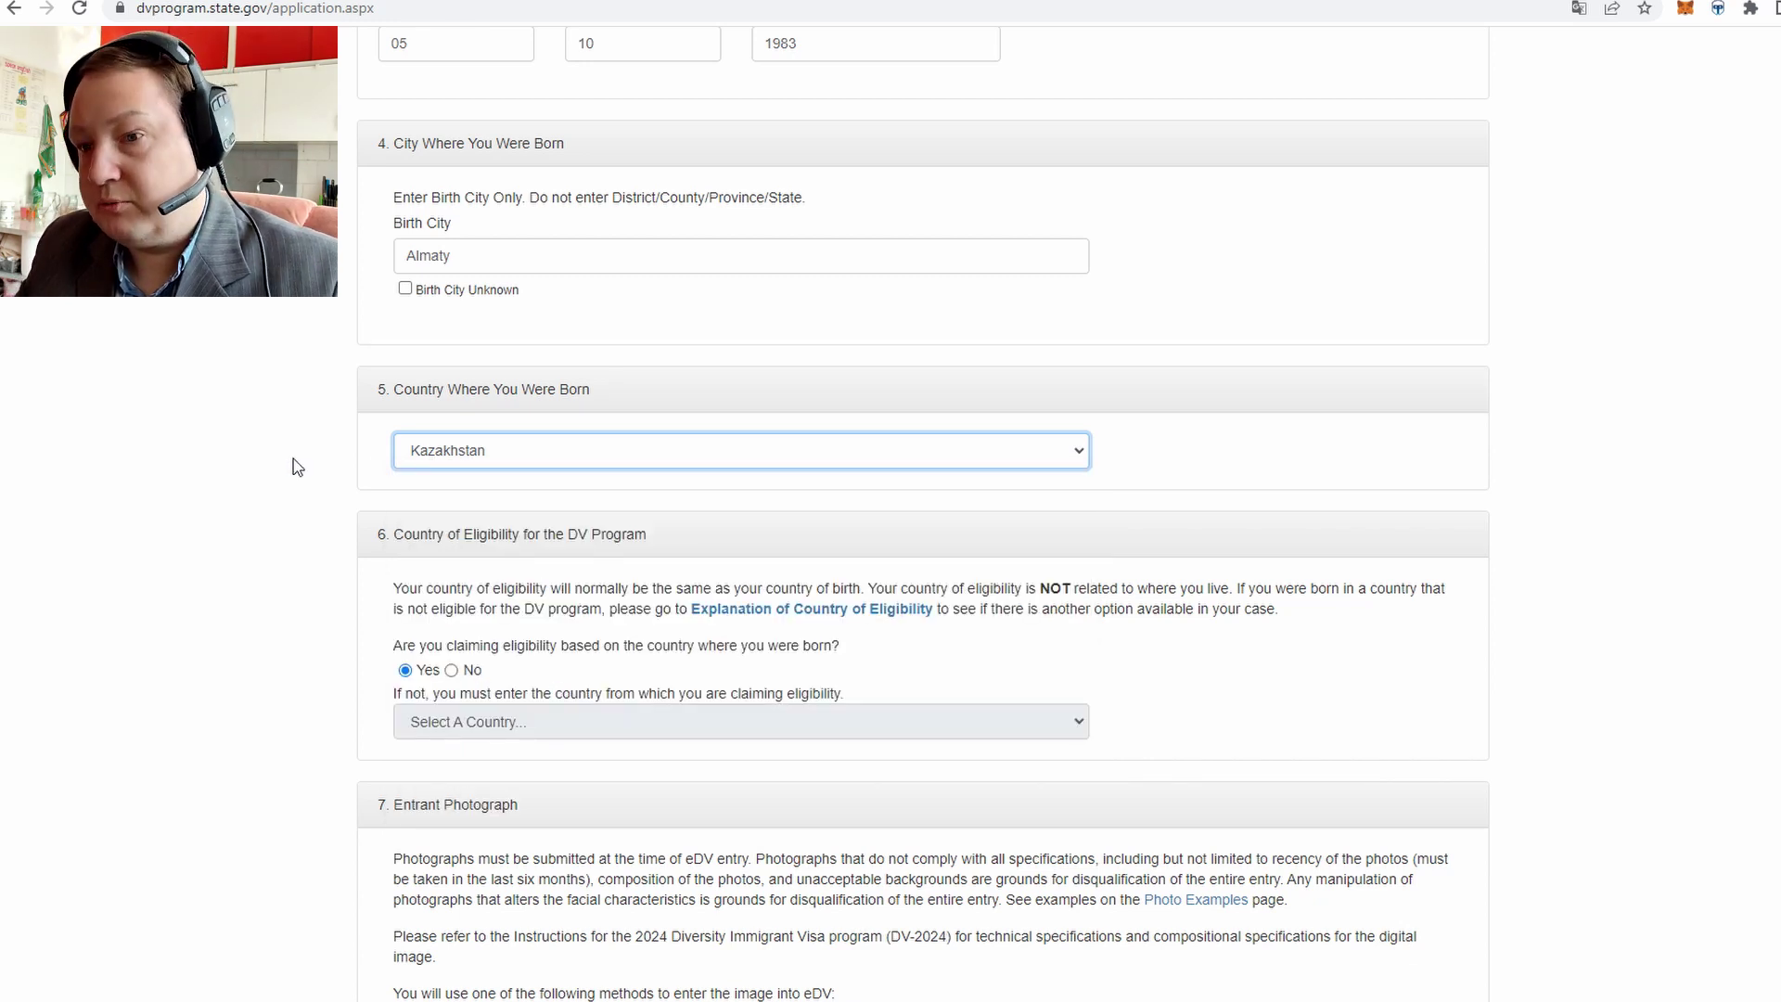
scroll(293, 458, down, 2)
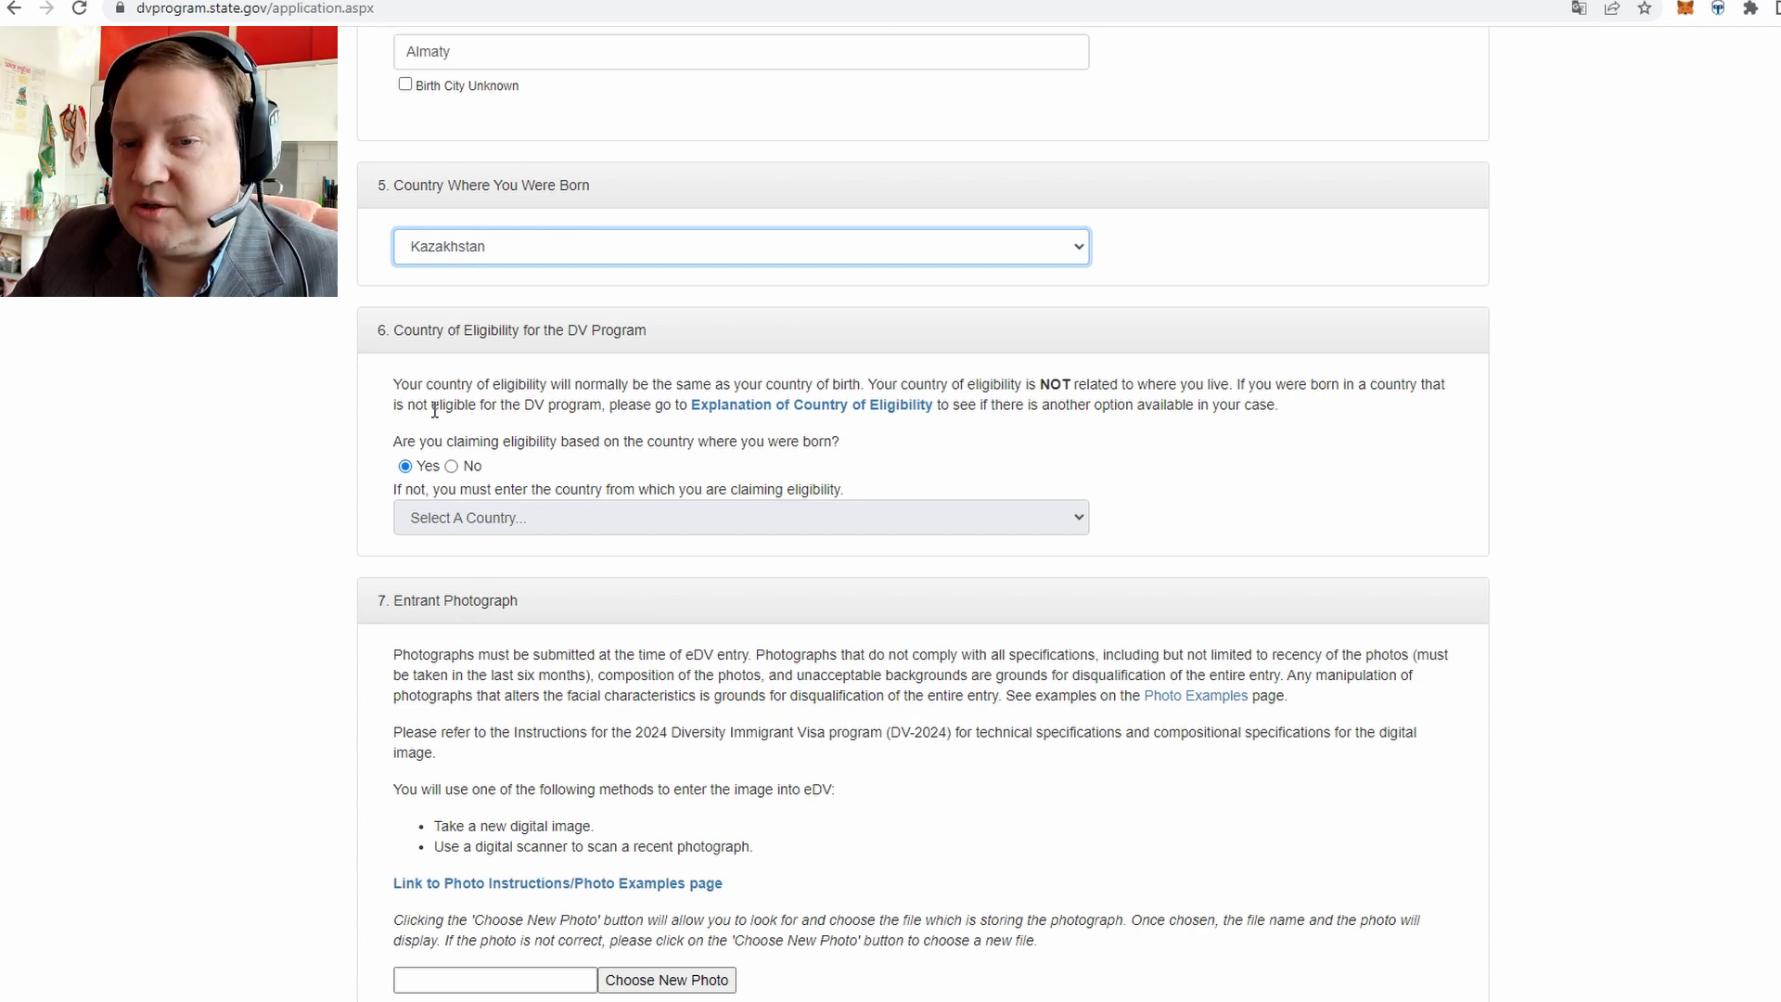
Keep eligibility claimed through the birth country (Yes)
click(453, 467)
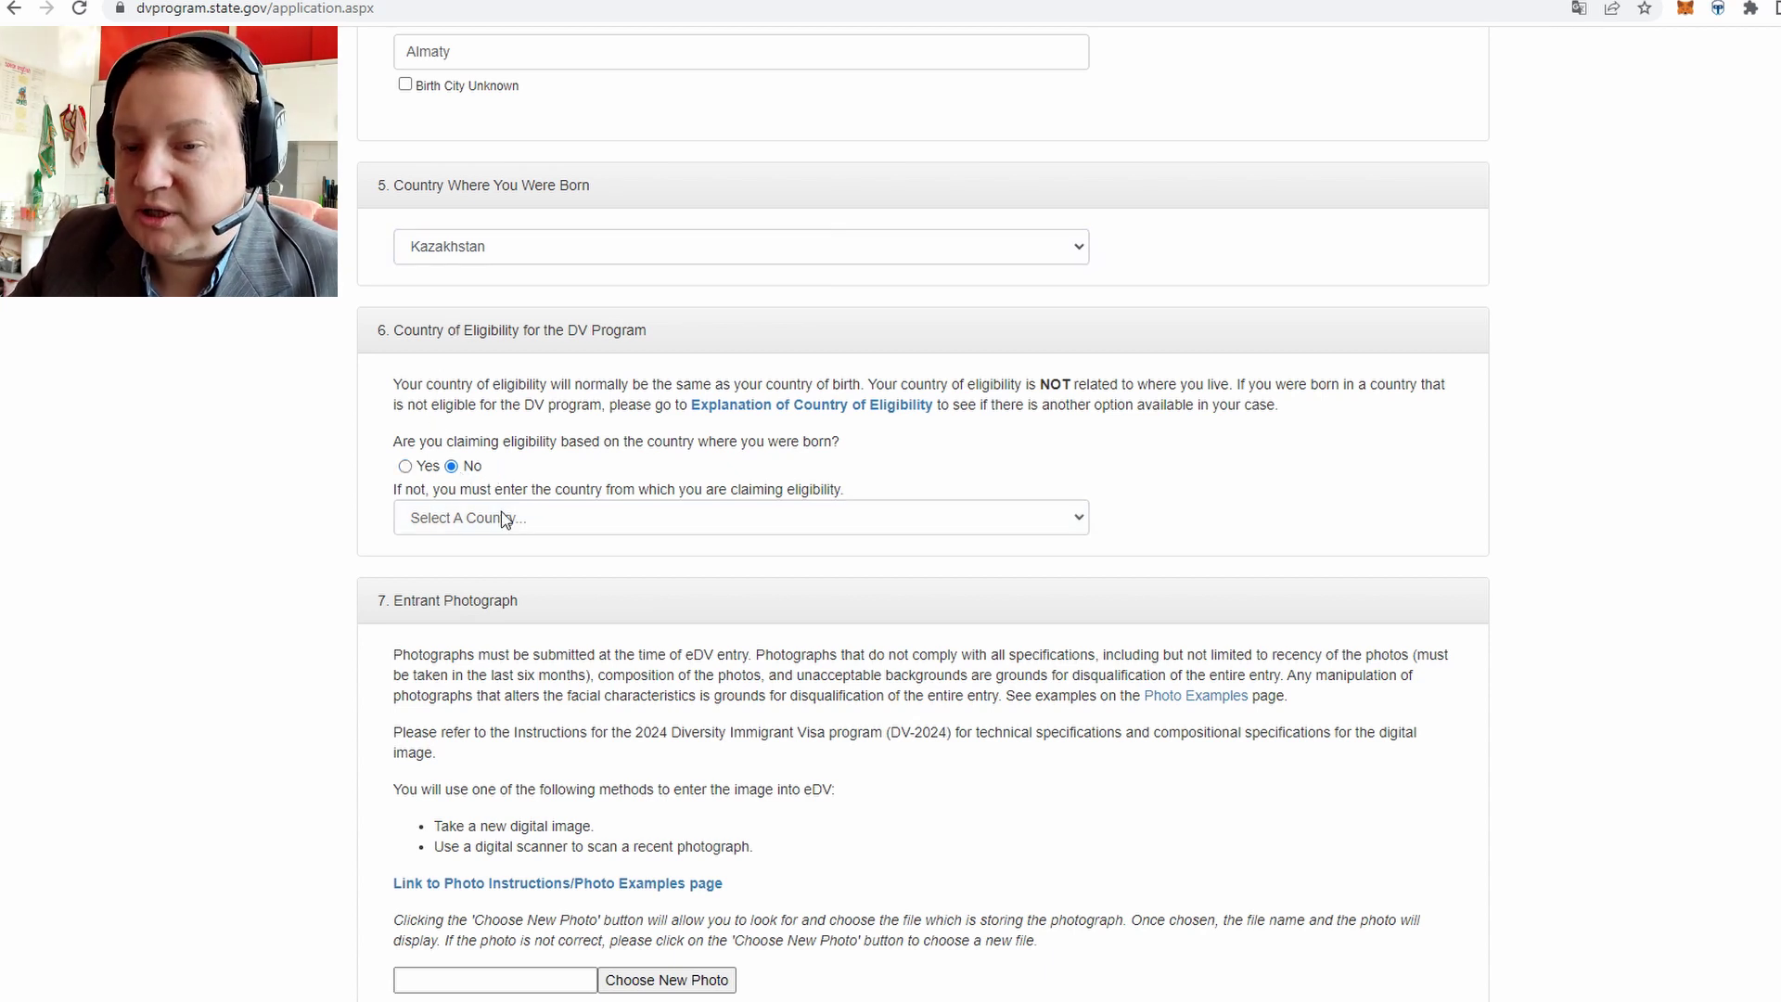
click(405, 466)
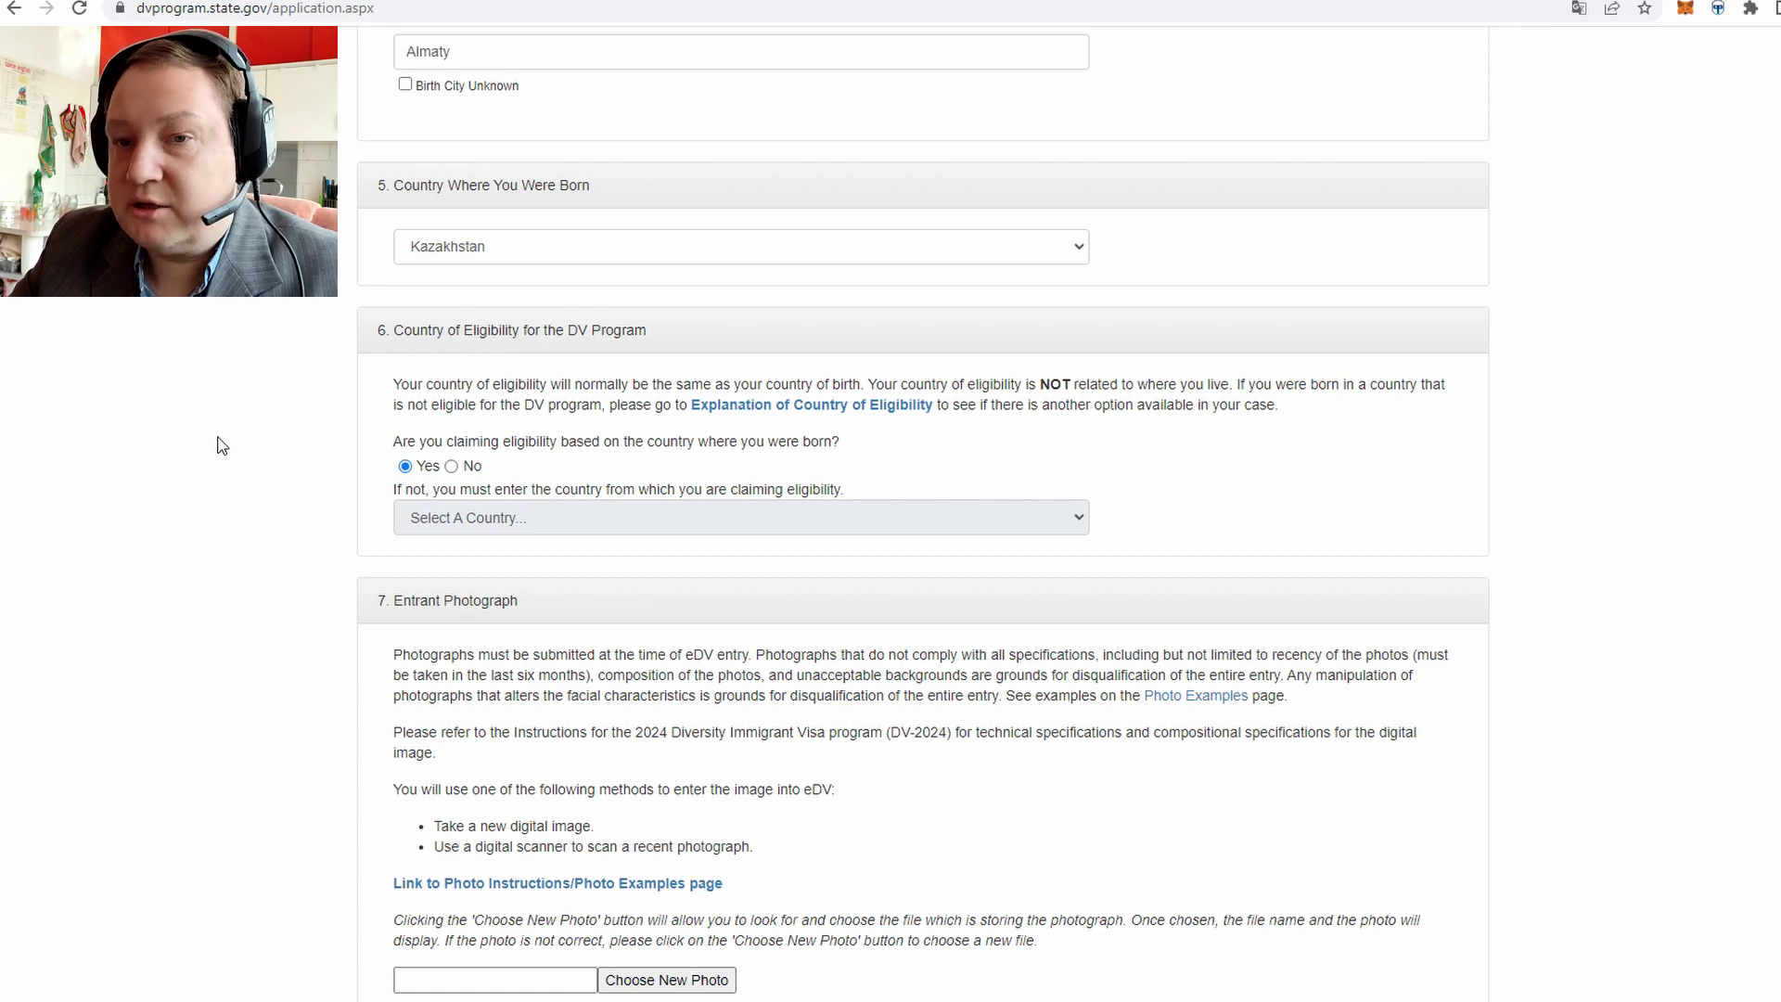
scroll(239, 421, up, 2)
scroll(324, 445, down, 5)
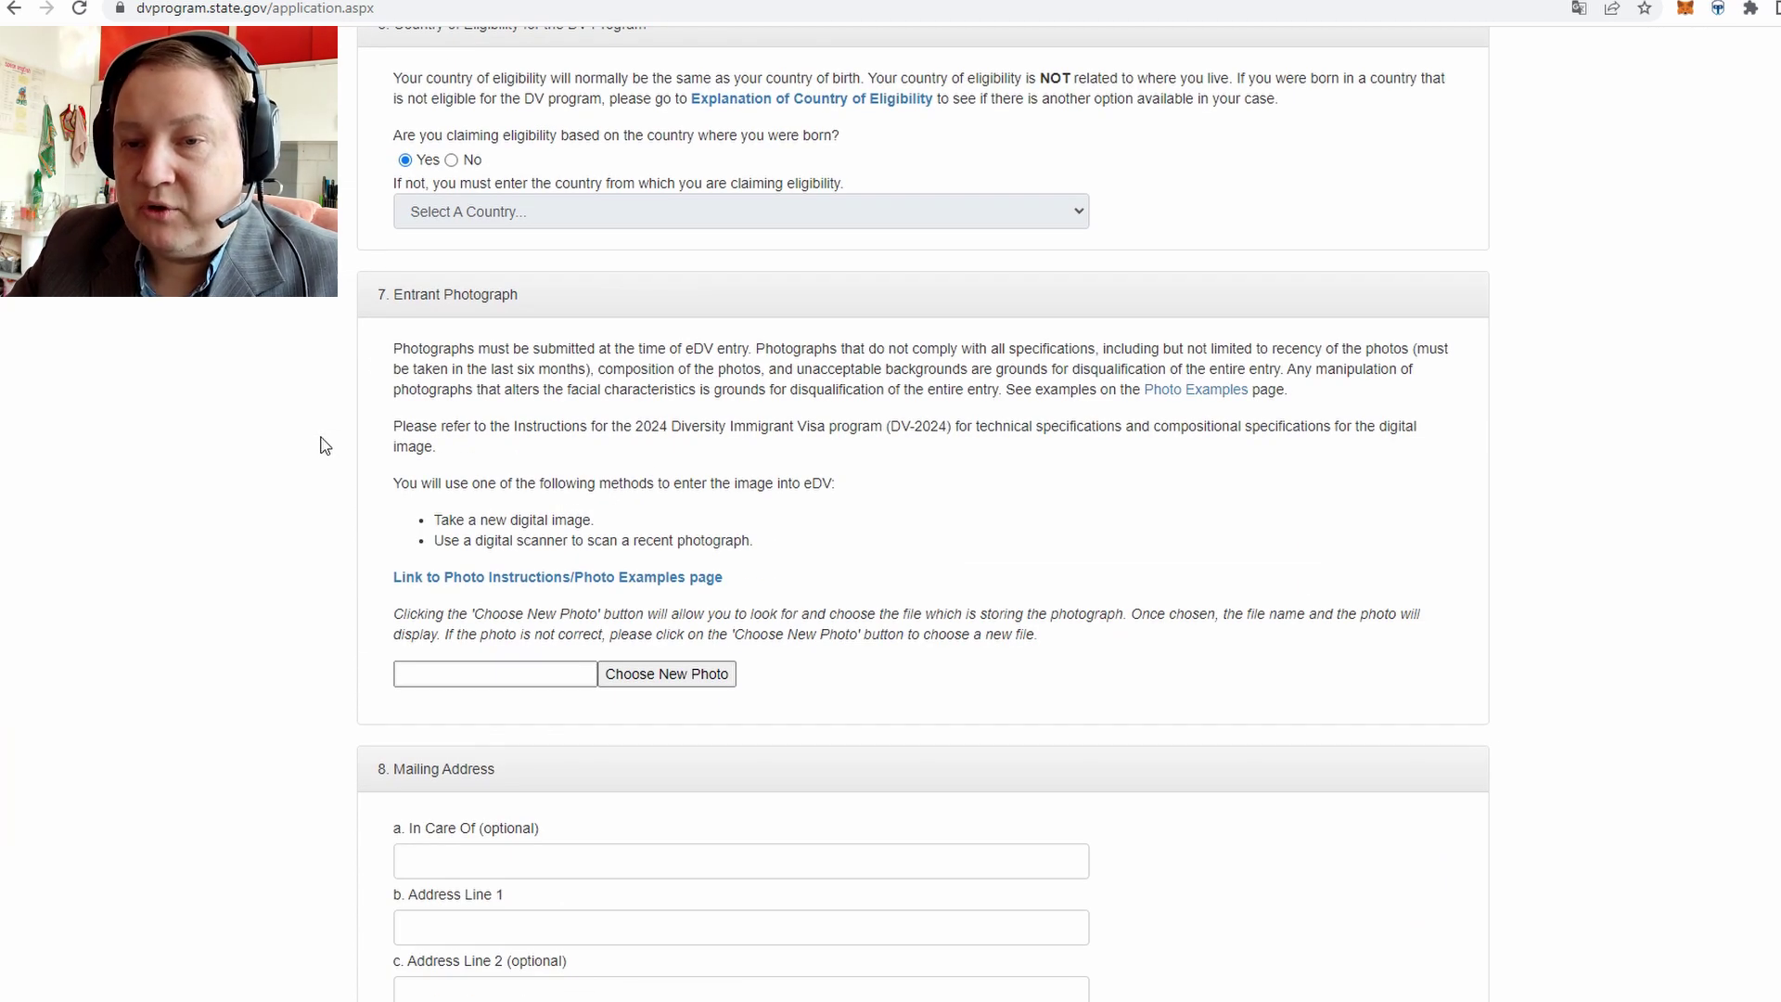
triple_click(415, 297)
click(434, 294)
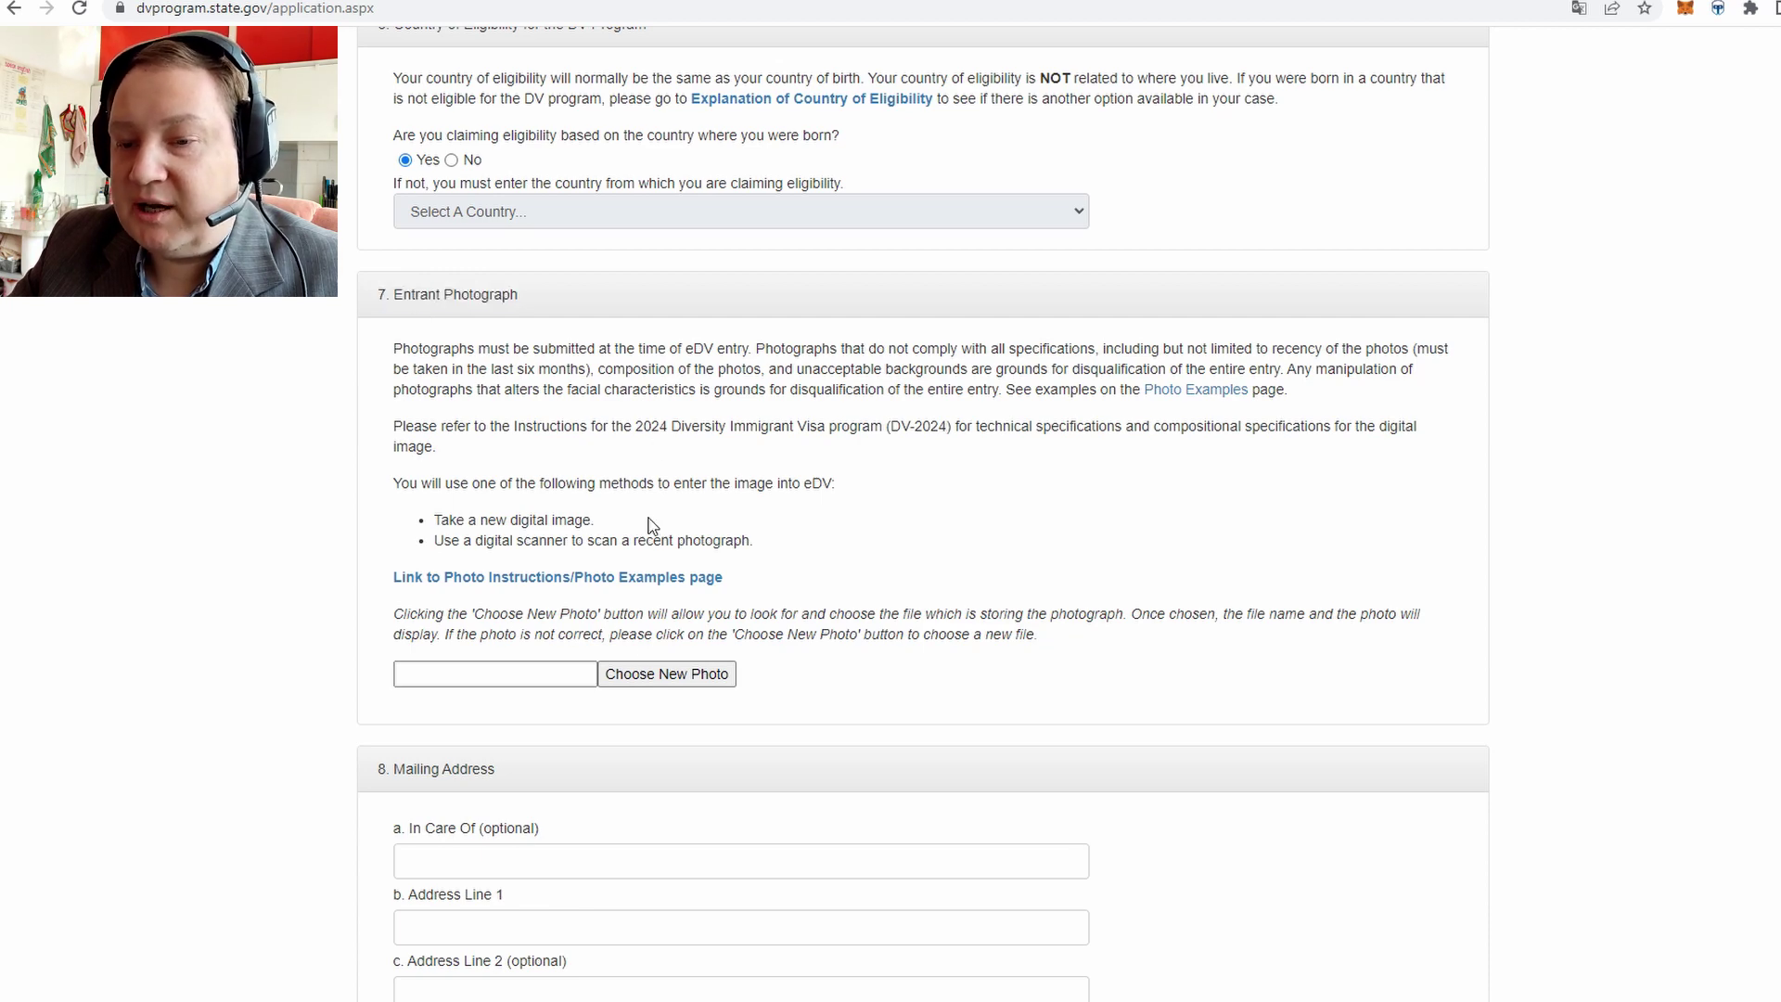
Cancel the photo file picker and navigate back to the application form
click(718, 687)
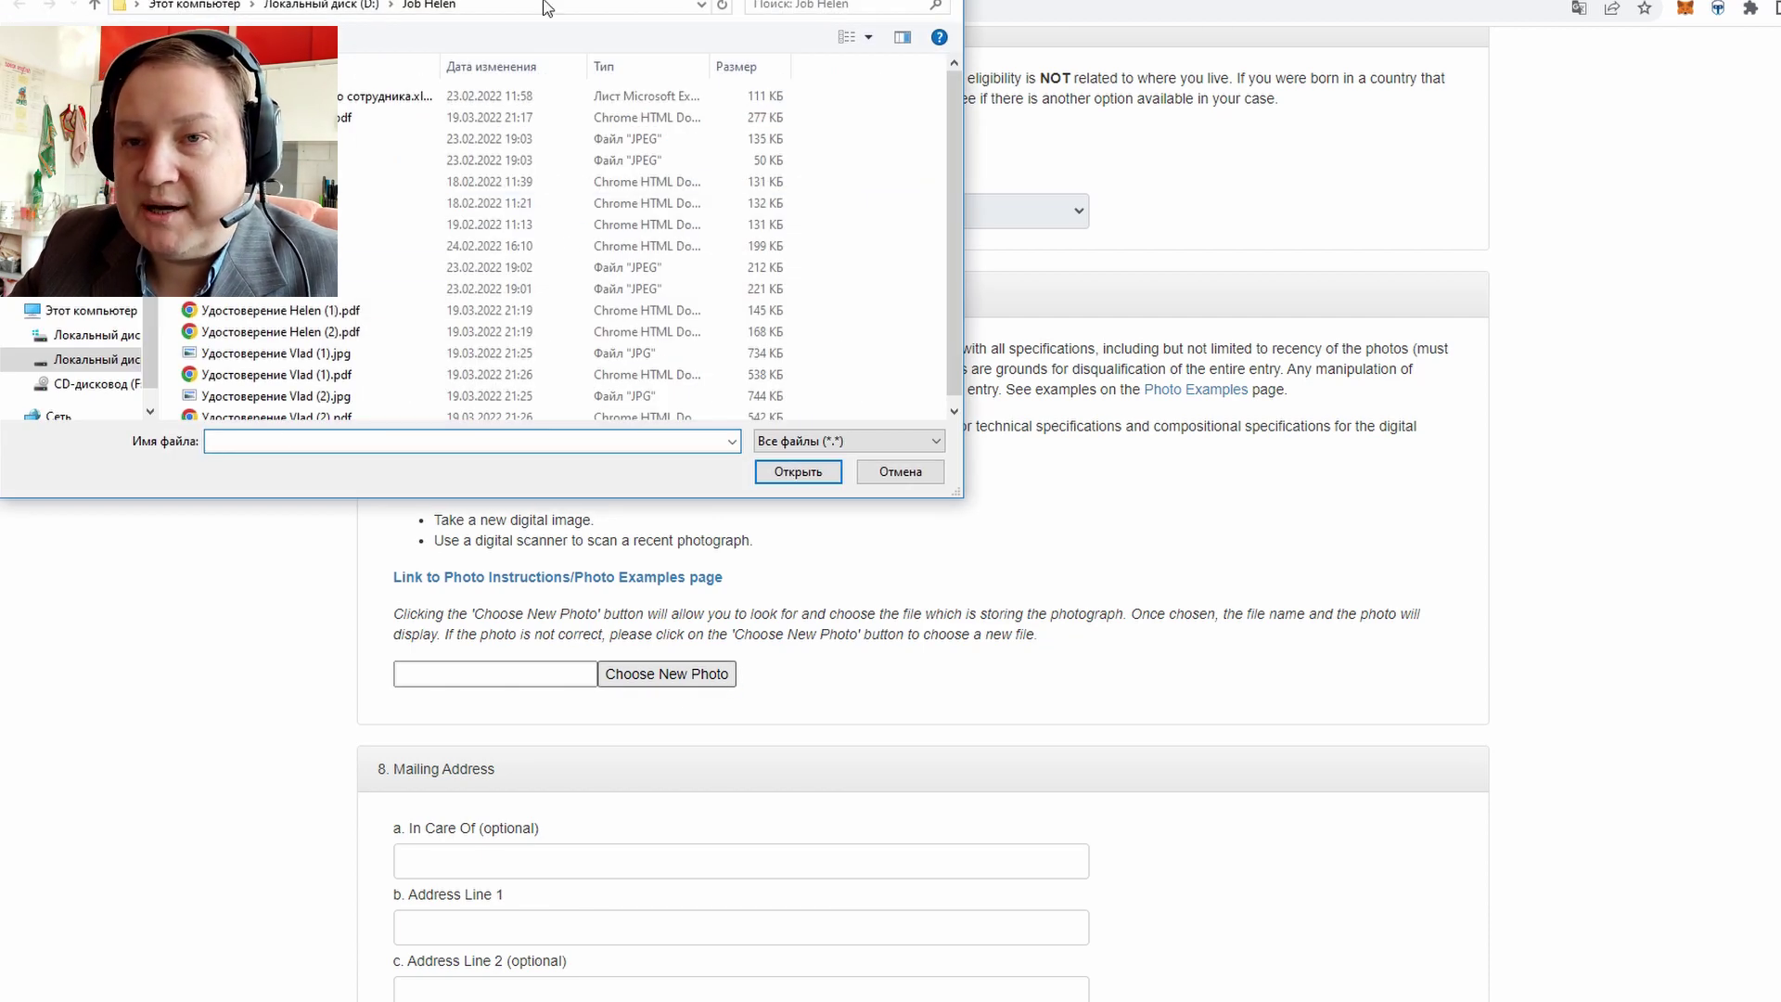
key(Escape)
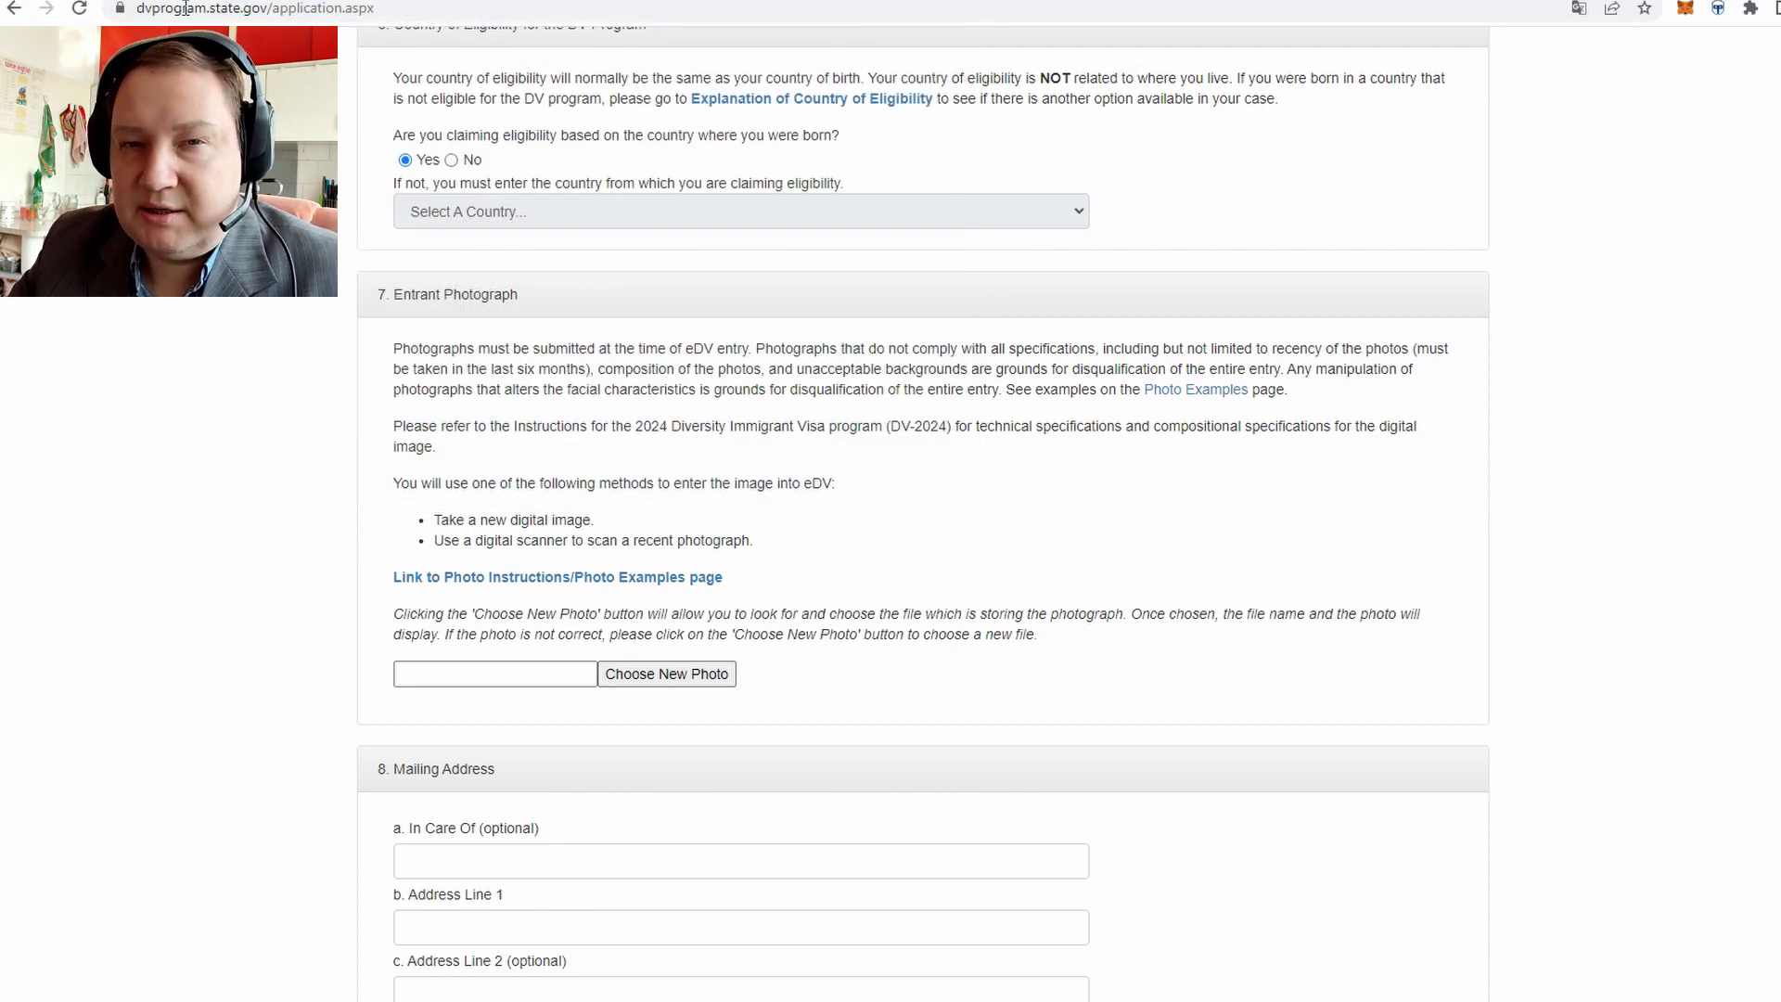
click(366, 2)
click(418, 252)
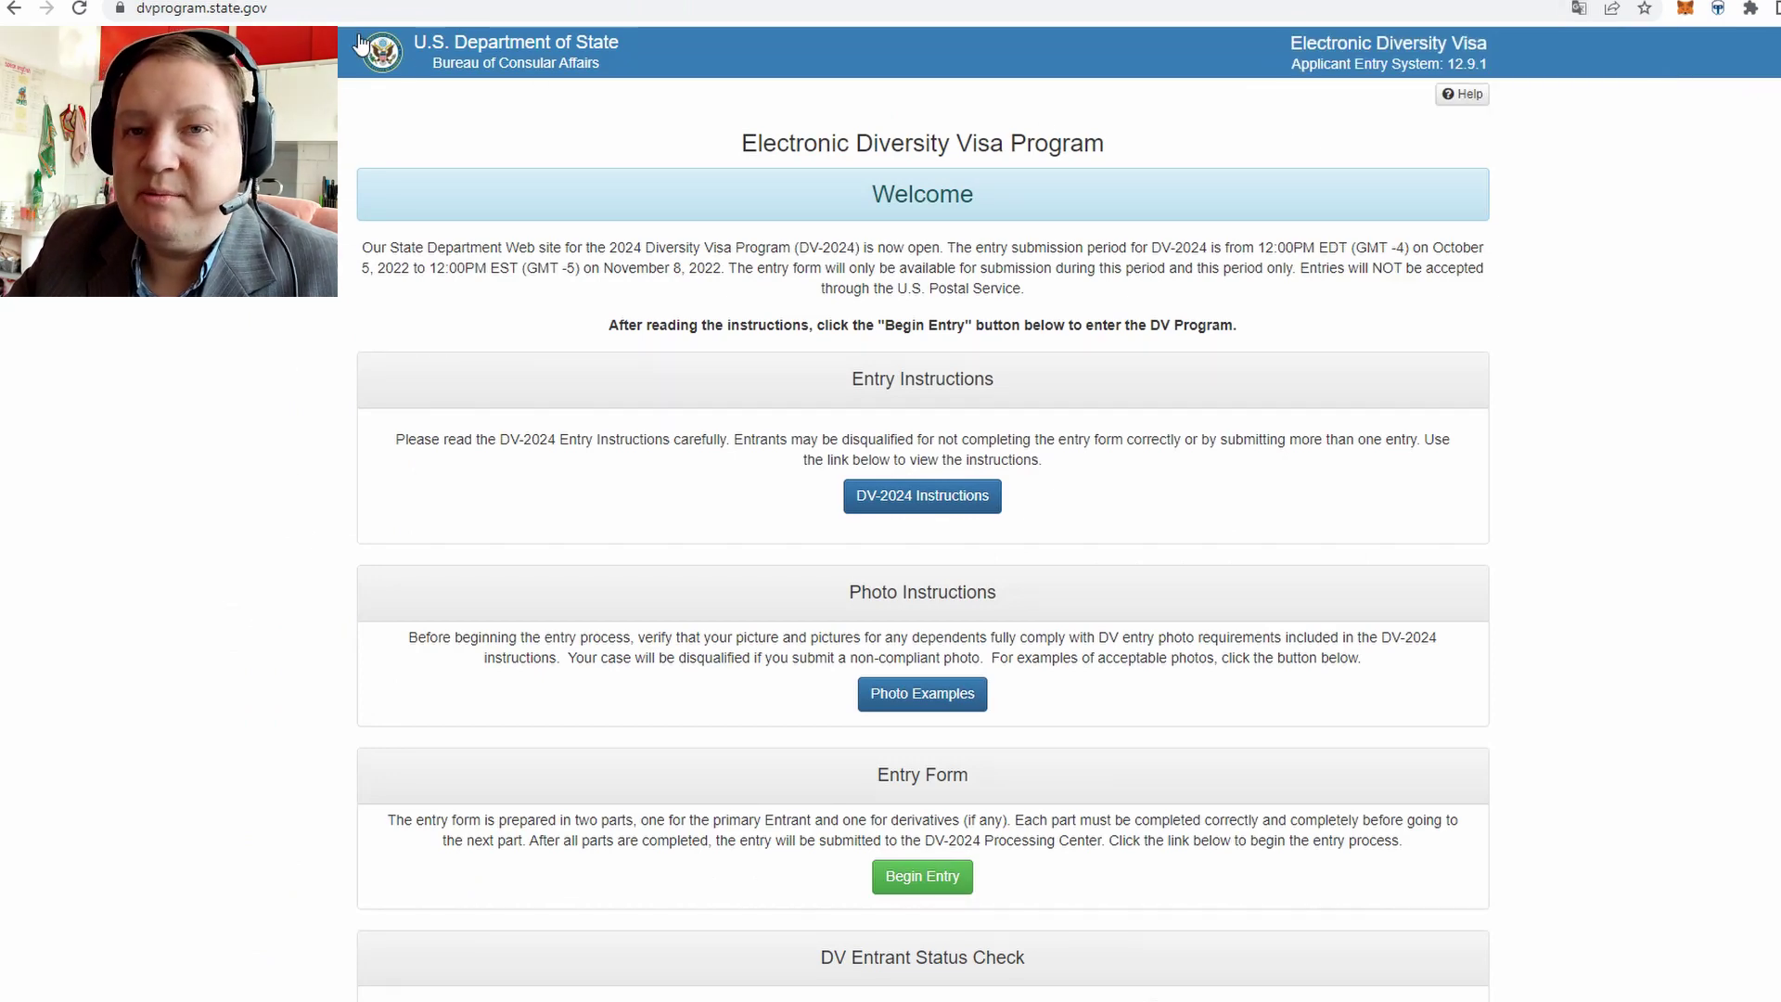
click(371, 2)
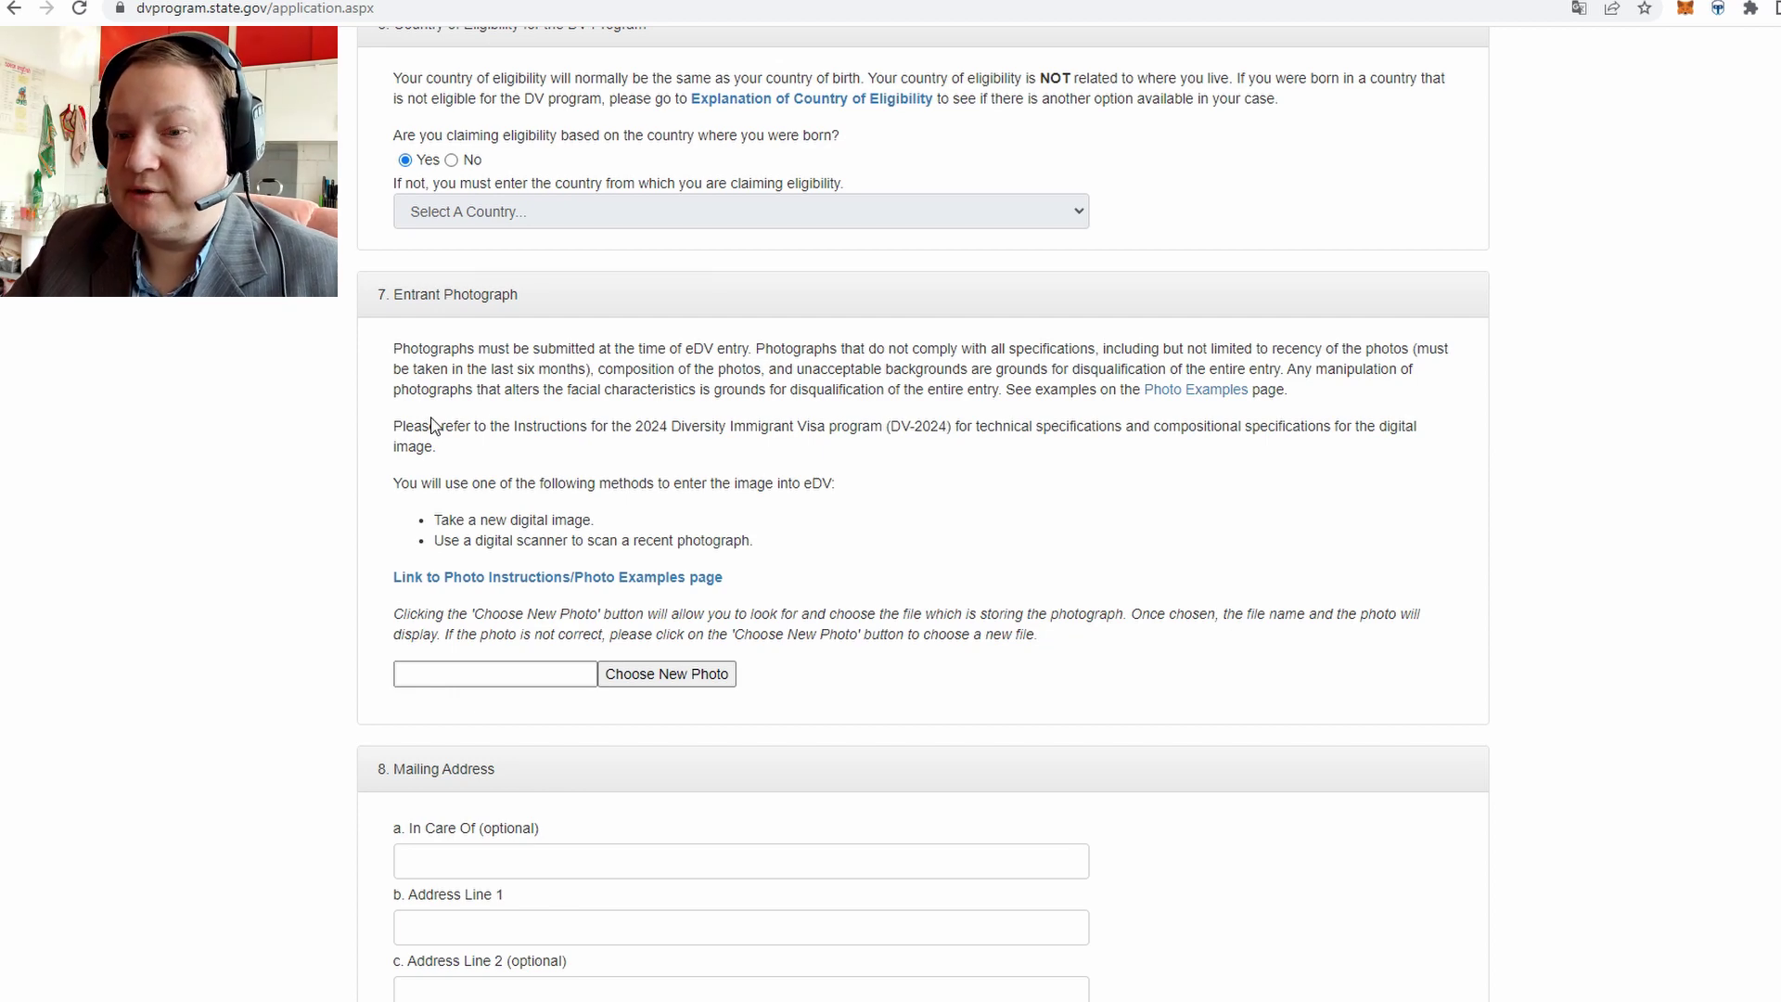
Attach the entrant's JPG photo and scroll to the Mailing Address section
click(674, 675)
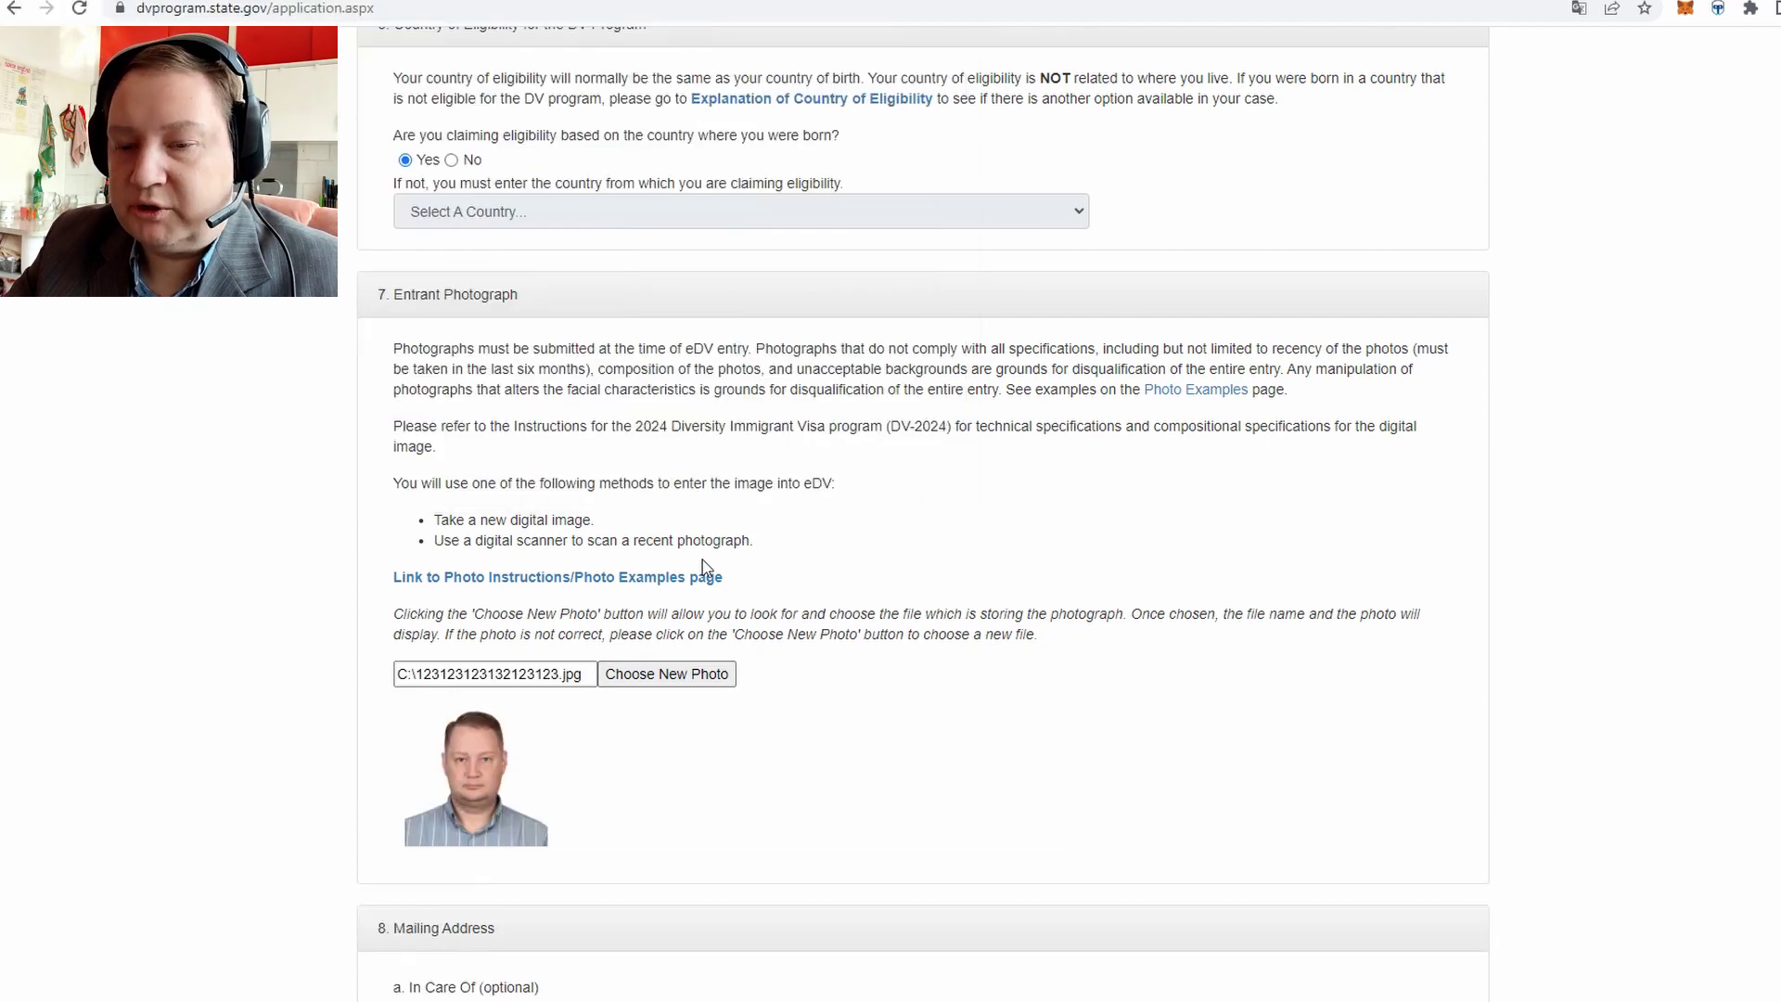
scroll(297, 501, down, 3)
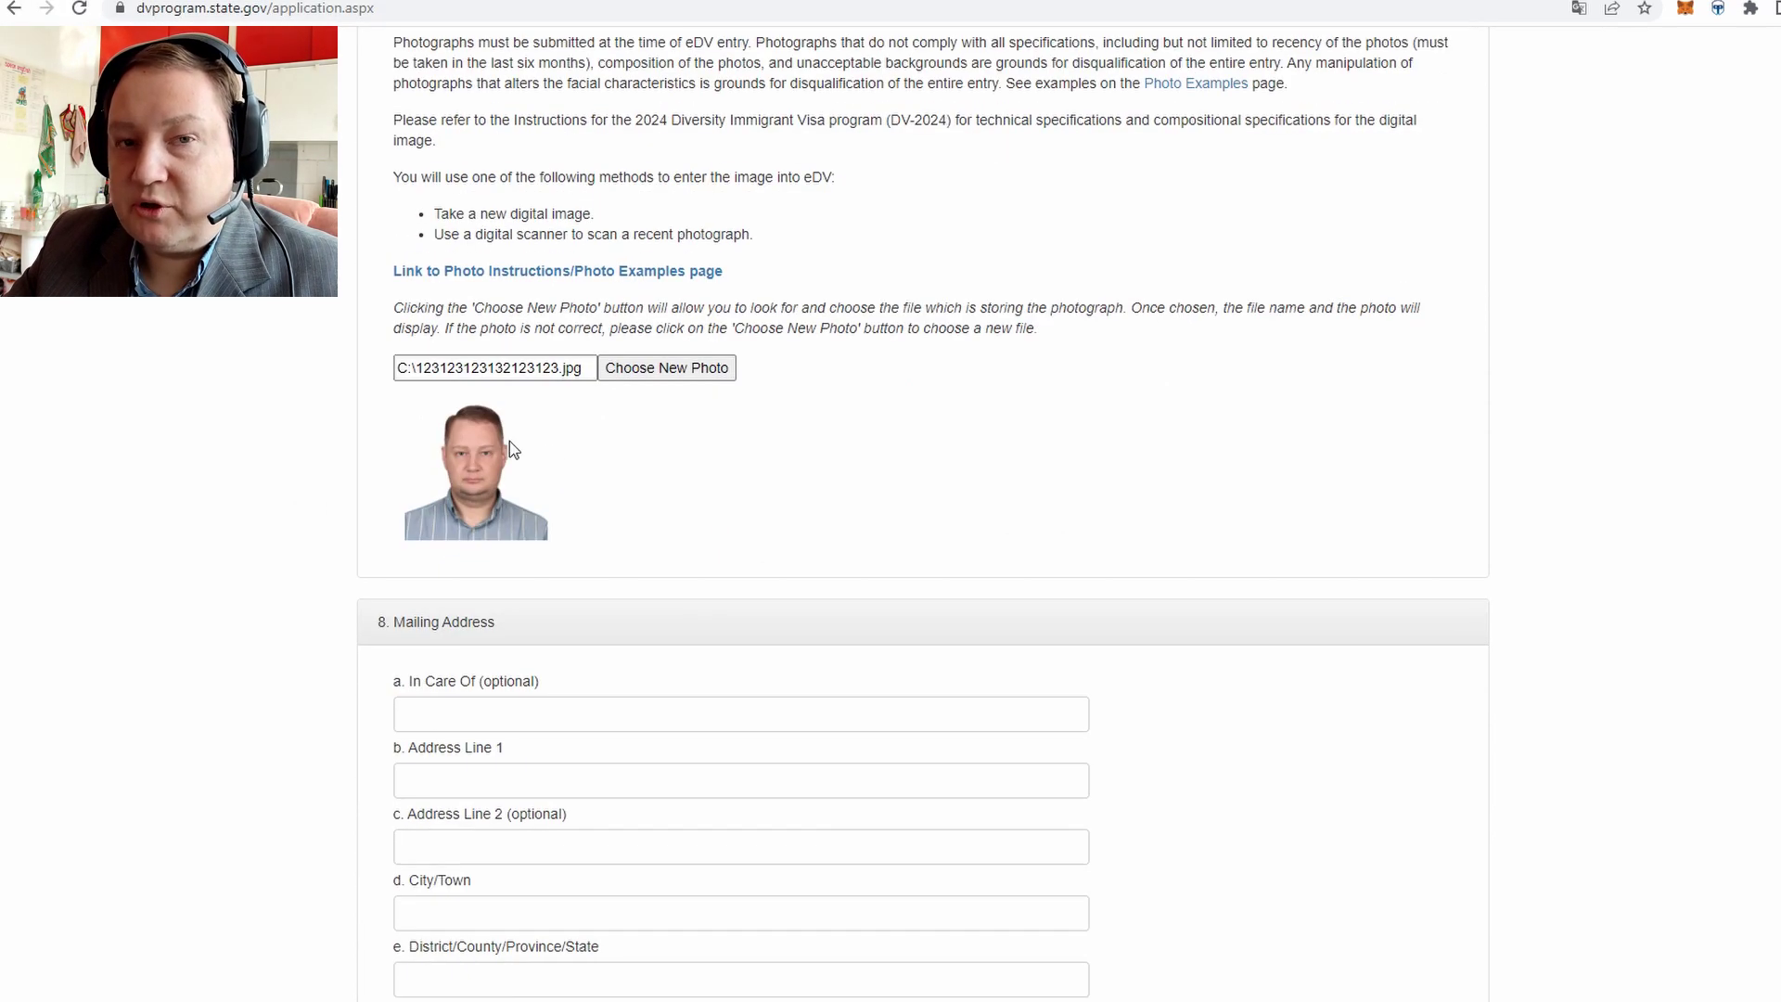
scroll(439, 439, down, 3)
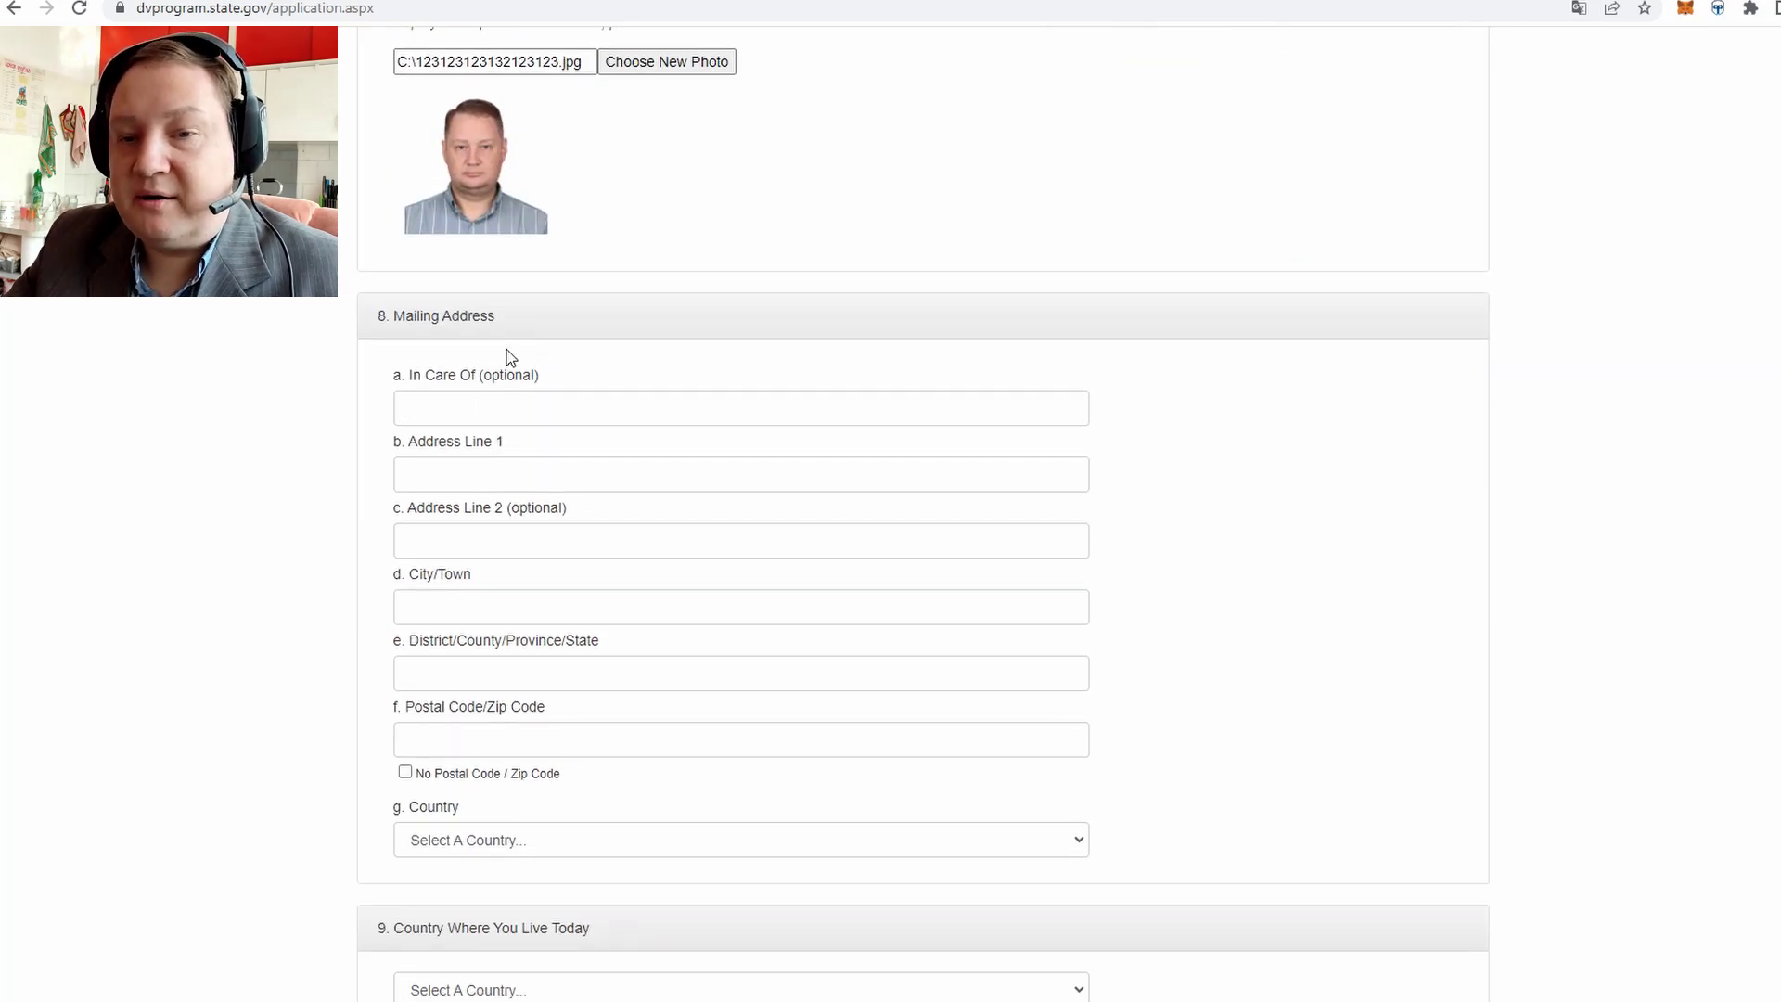
scroll(503, 334, down, 1)
Review the 8. Mailing Address heading and start editing the In Care Of field
triple_click(435, 211)
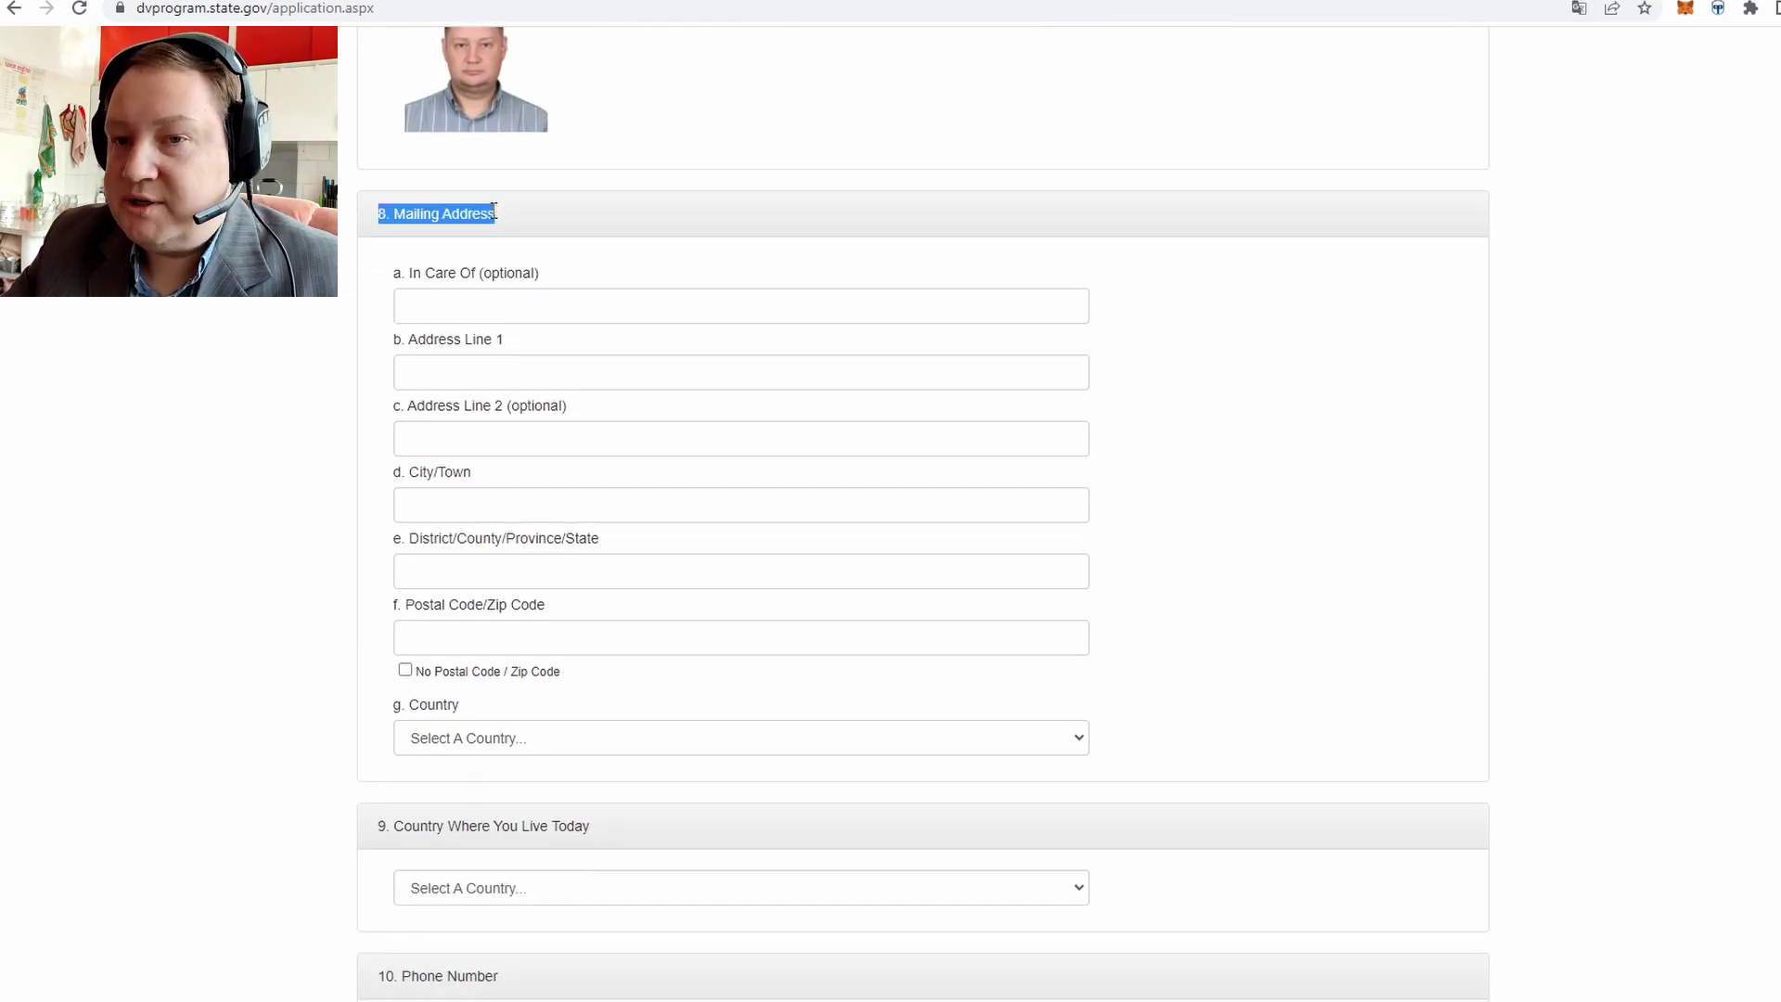
click(550, 215)
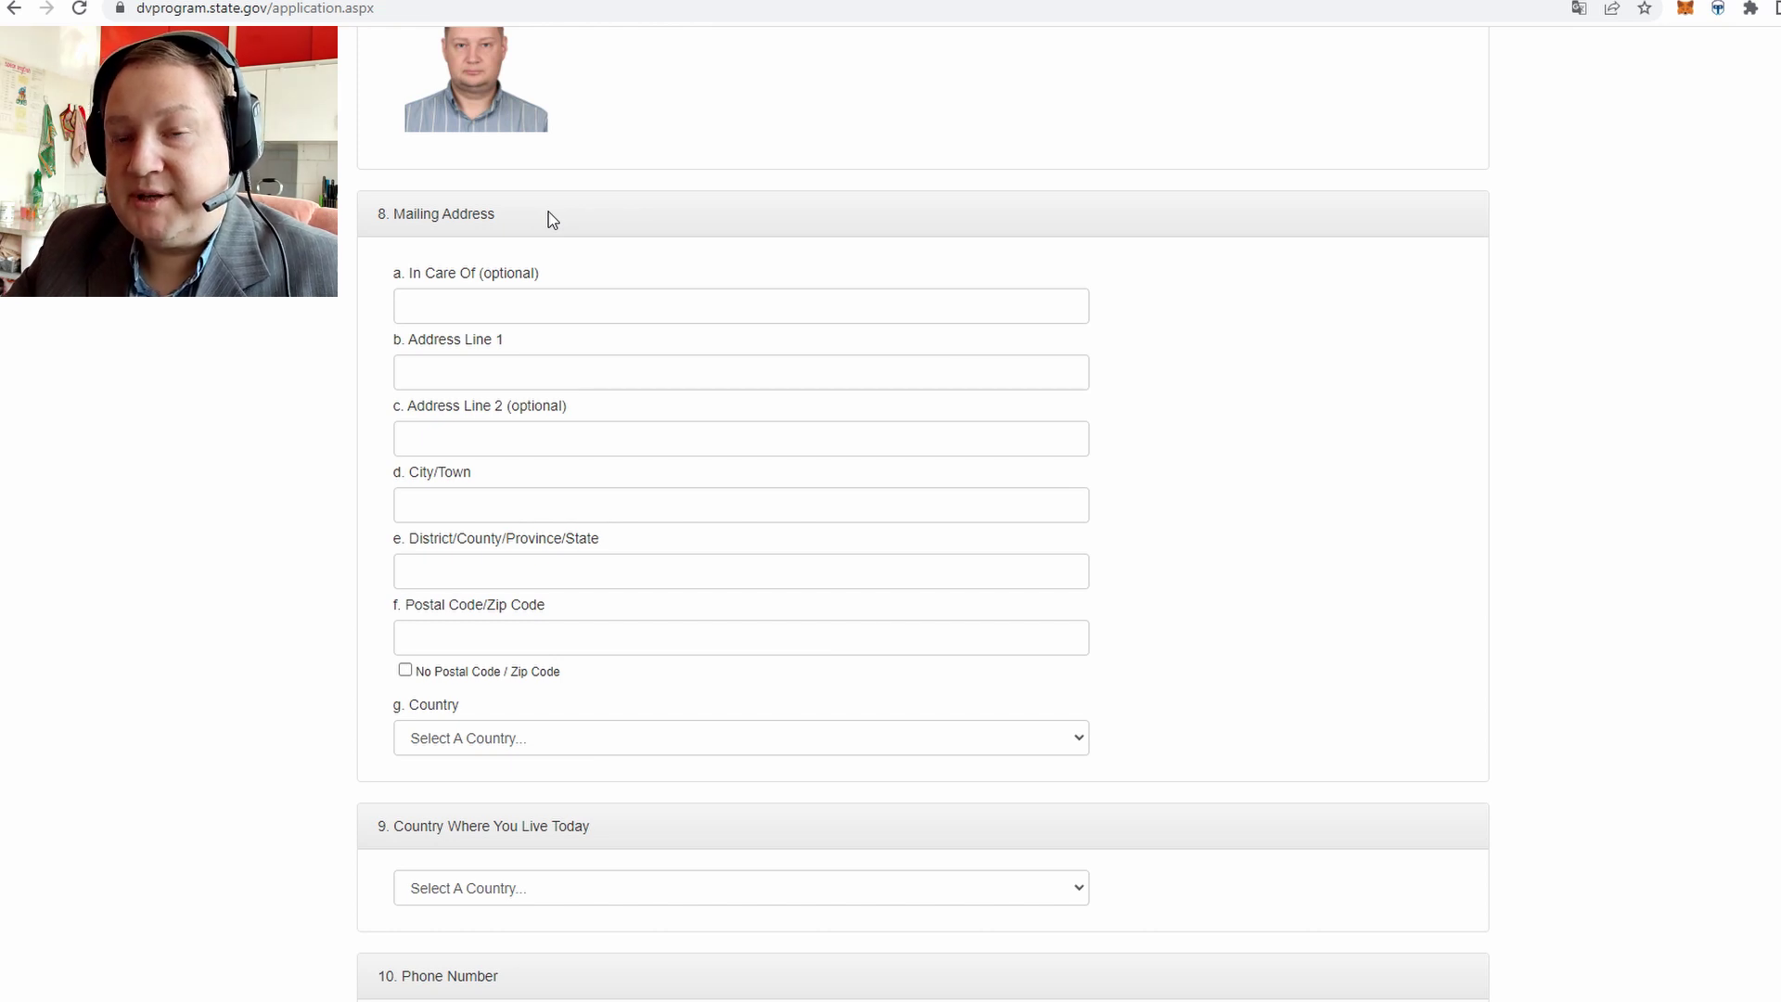
triple_click(464, 212)
click(451, 211)
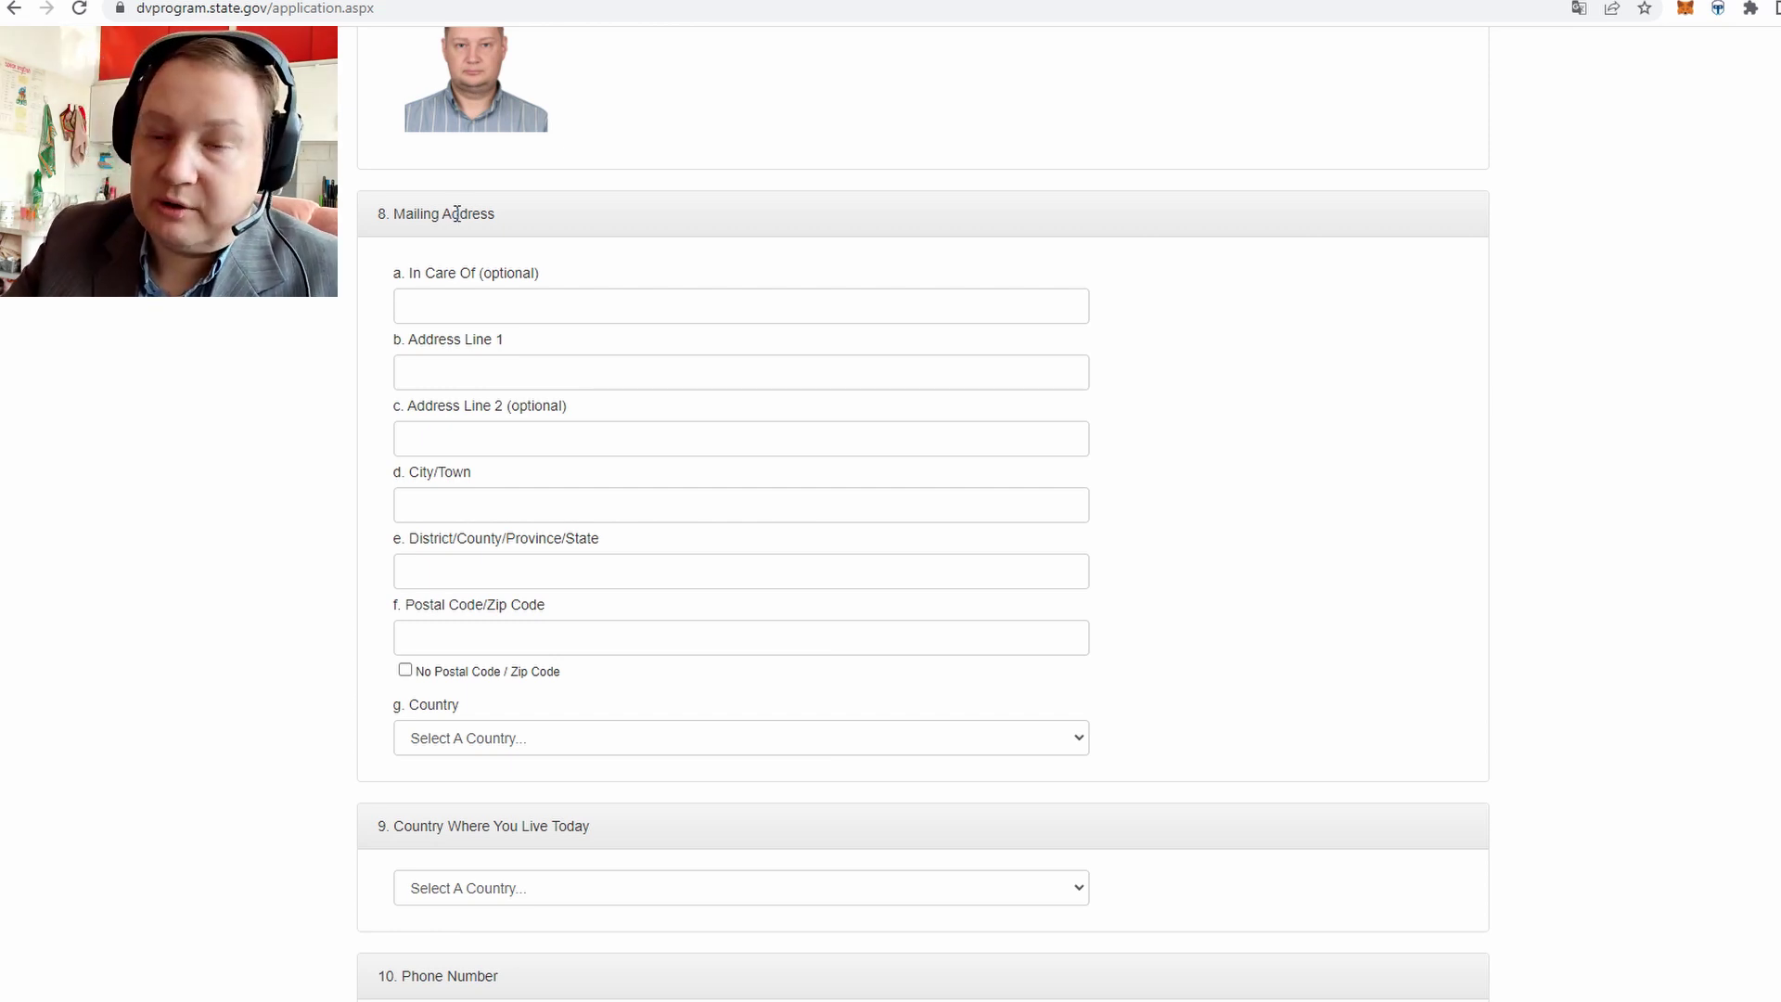
click(486, 299)
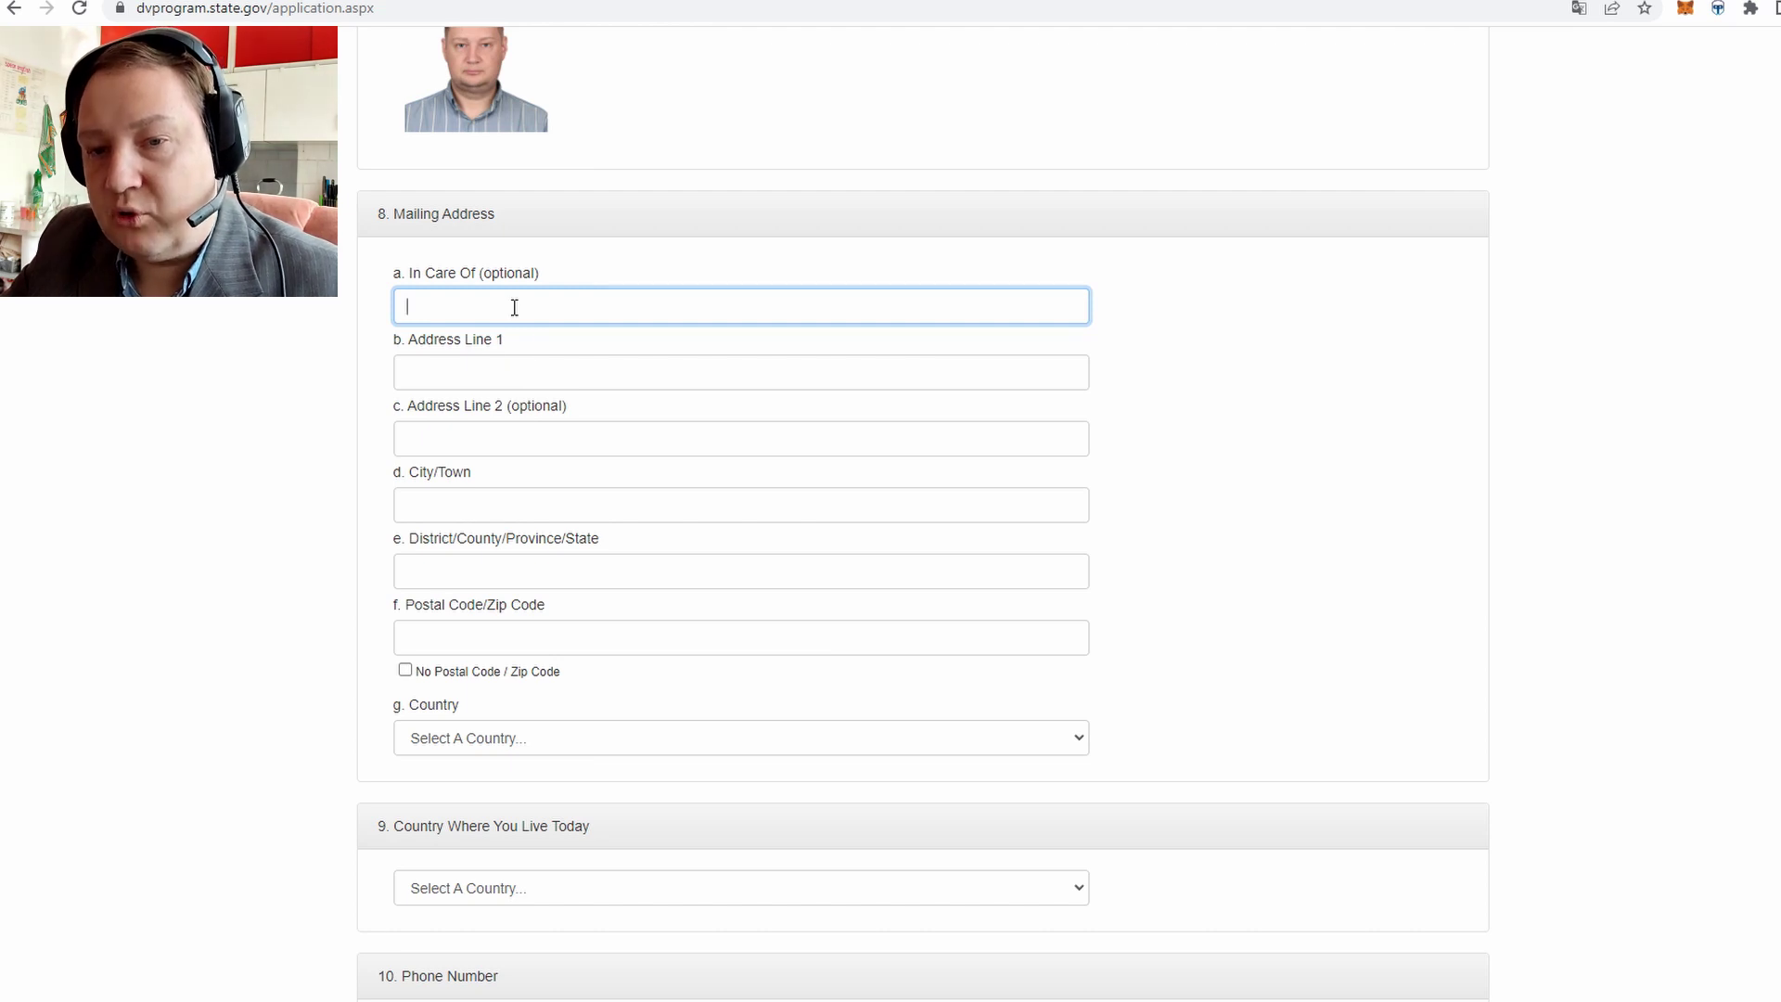
Fill in the street address, City/Town Almaty, and the postal code
click(479, 364)
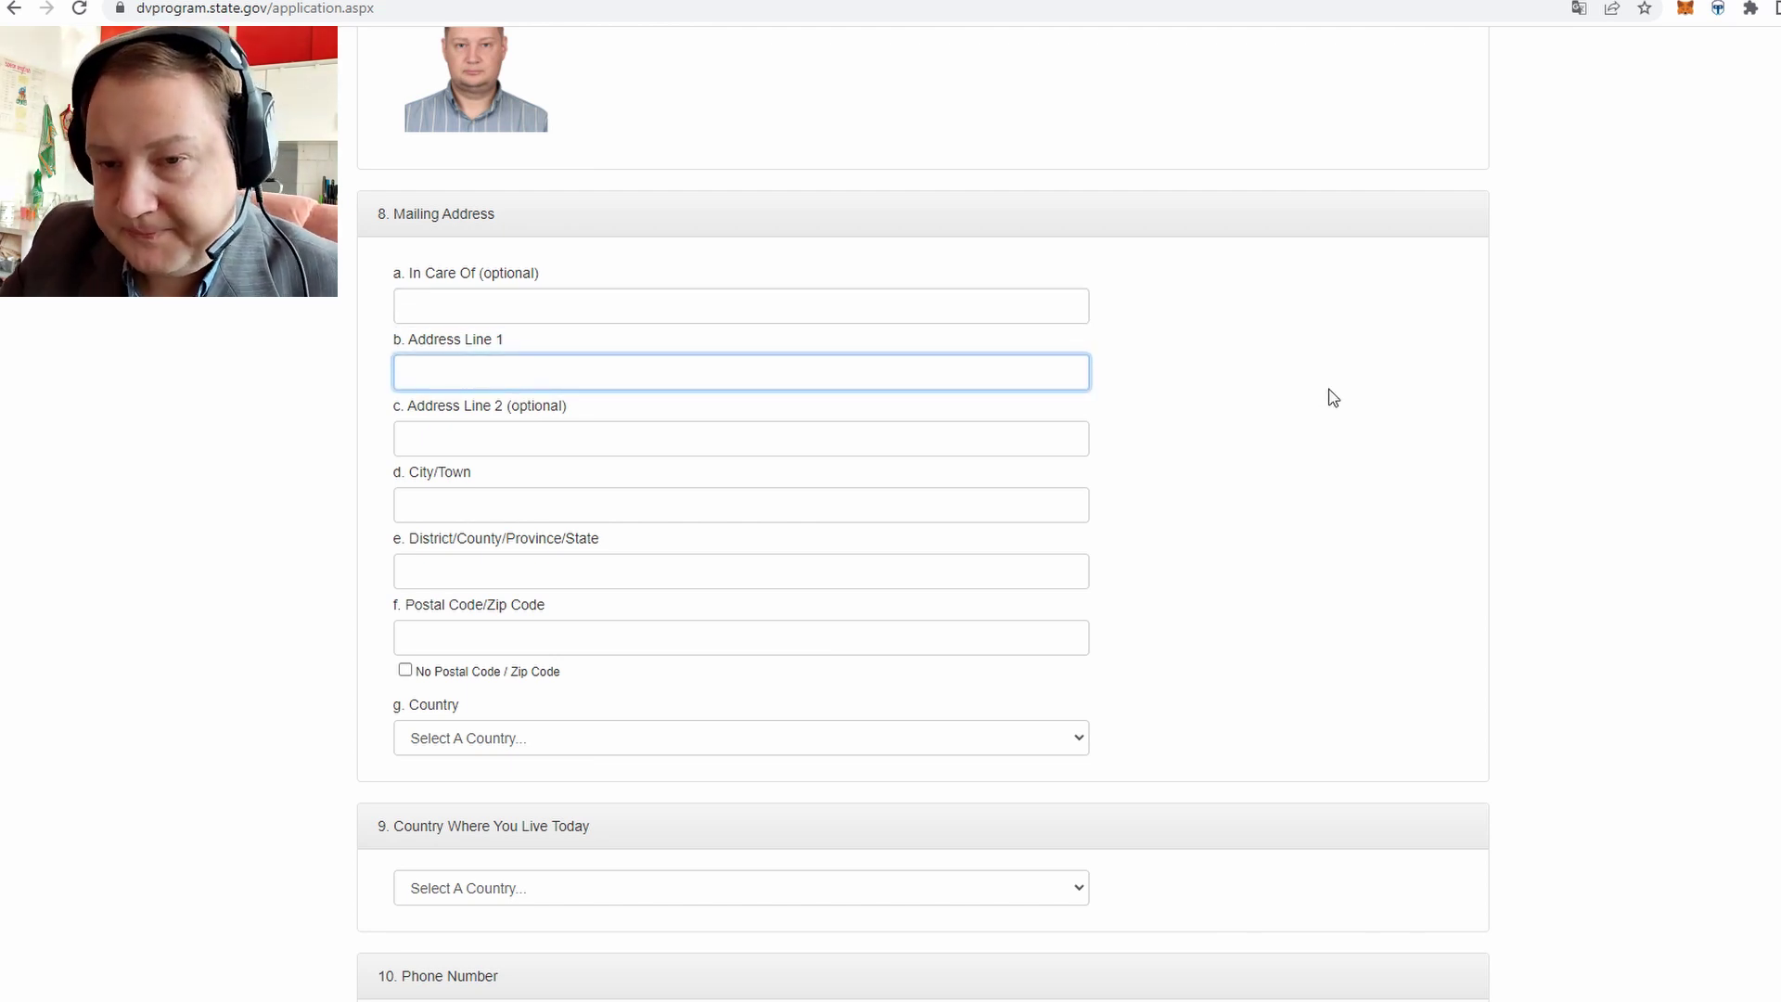
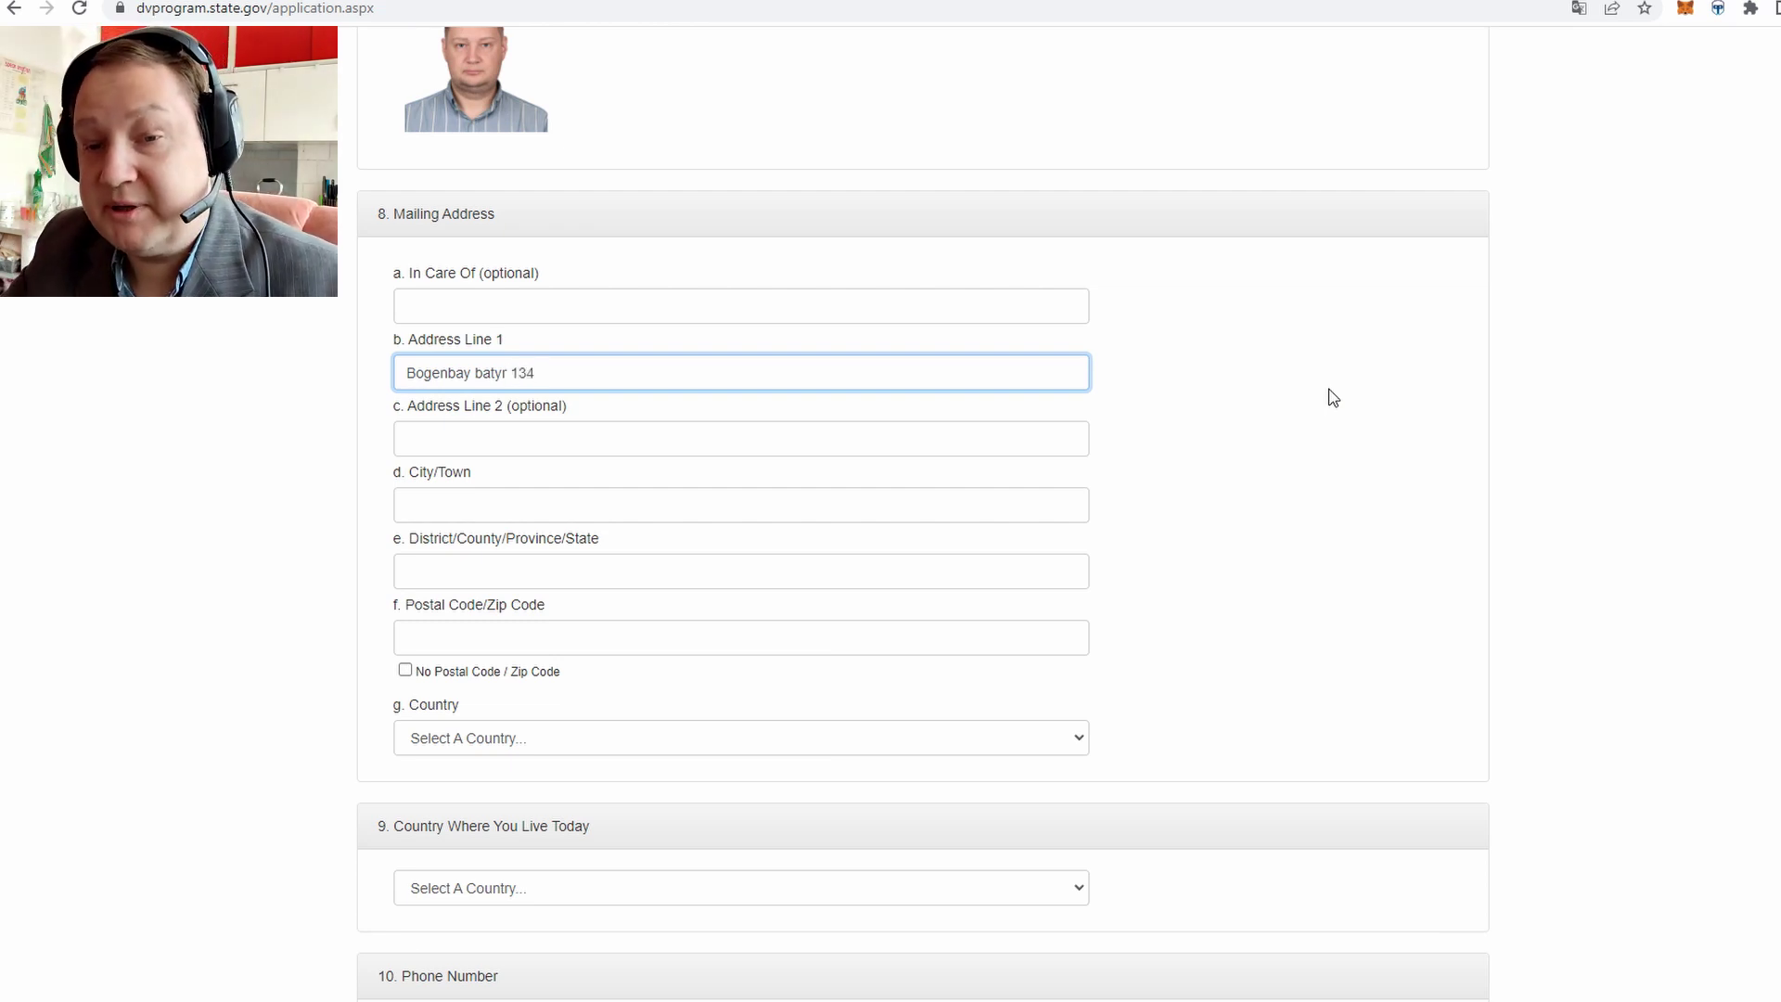
click(490, 429)
click(467, 492)
text(A)
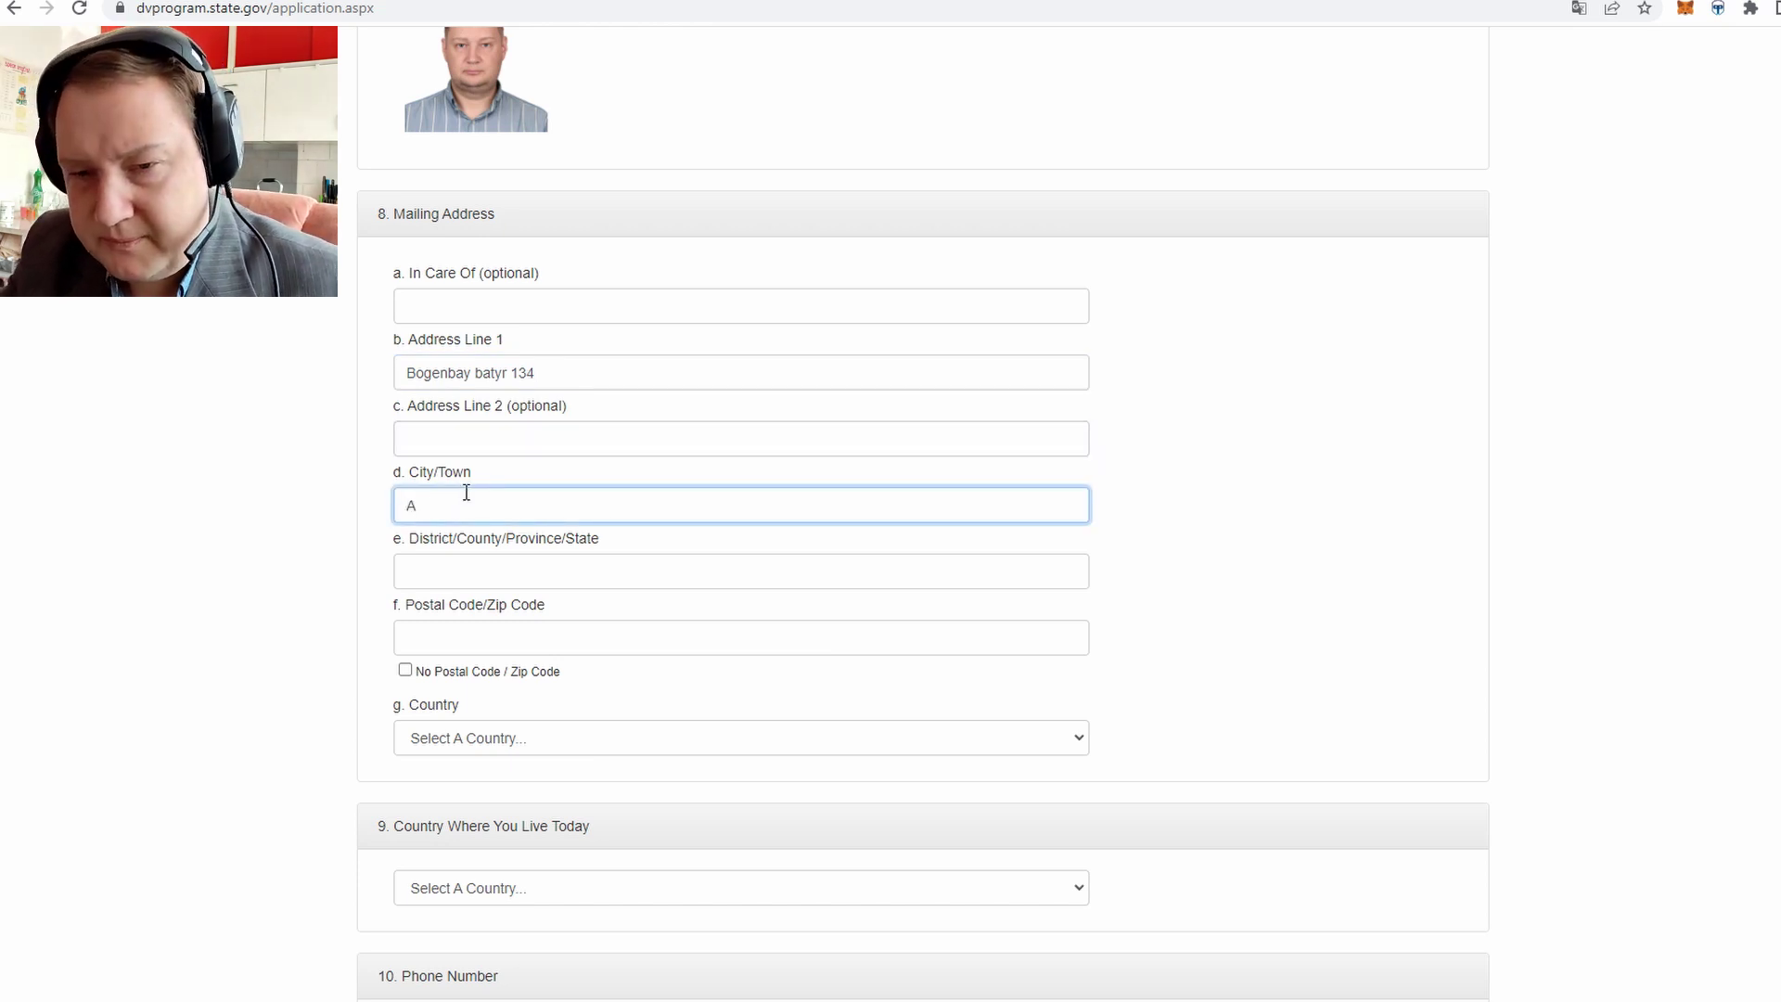
text(lmaty)
key(Tab)
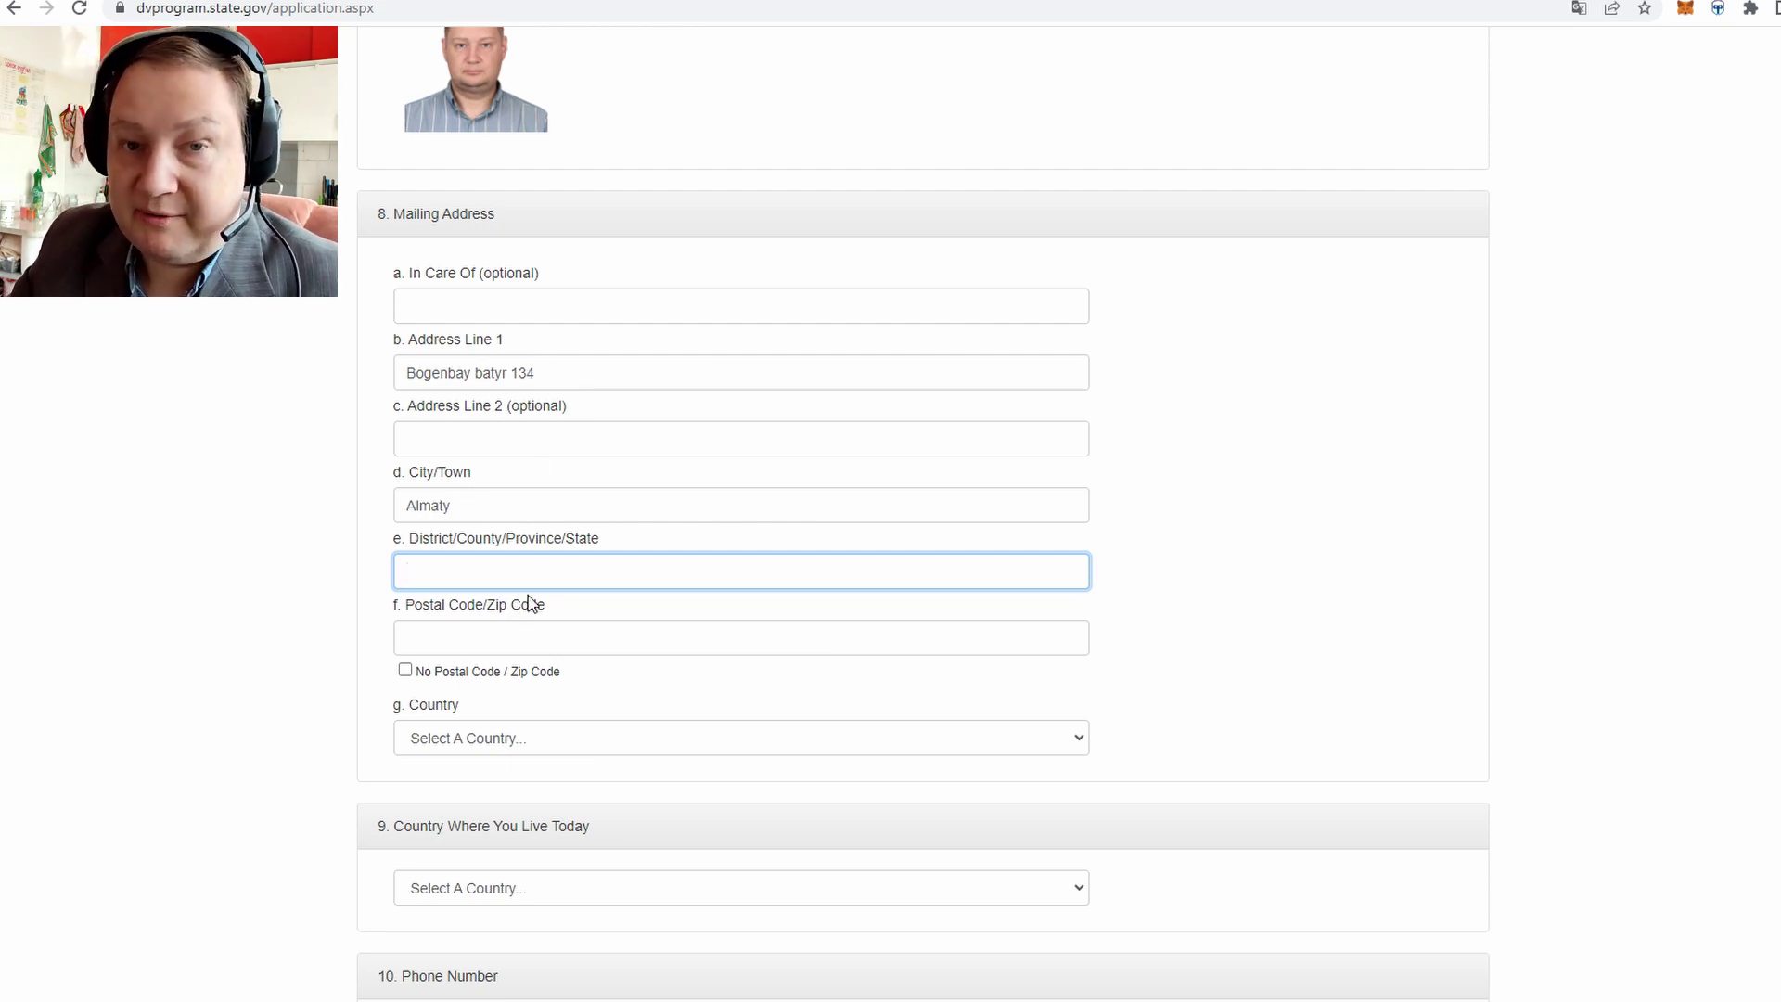
click(612, 638)
text(050000)
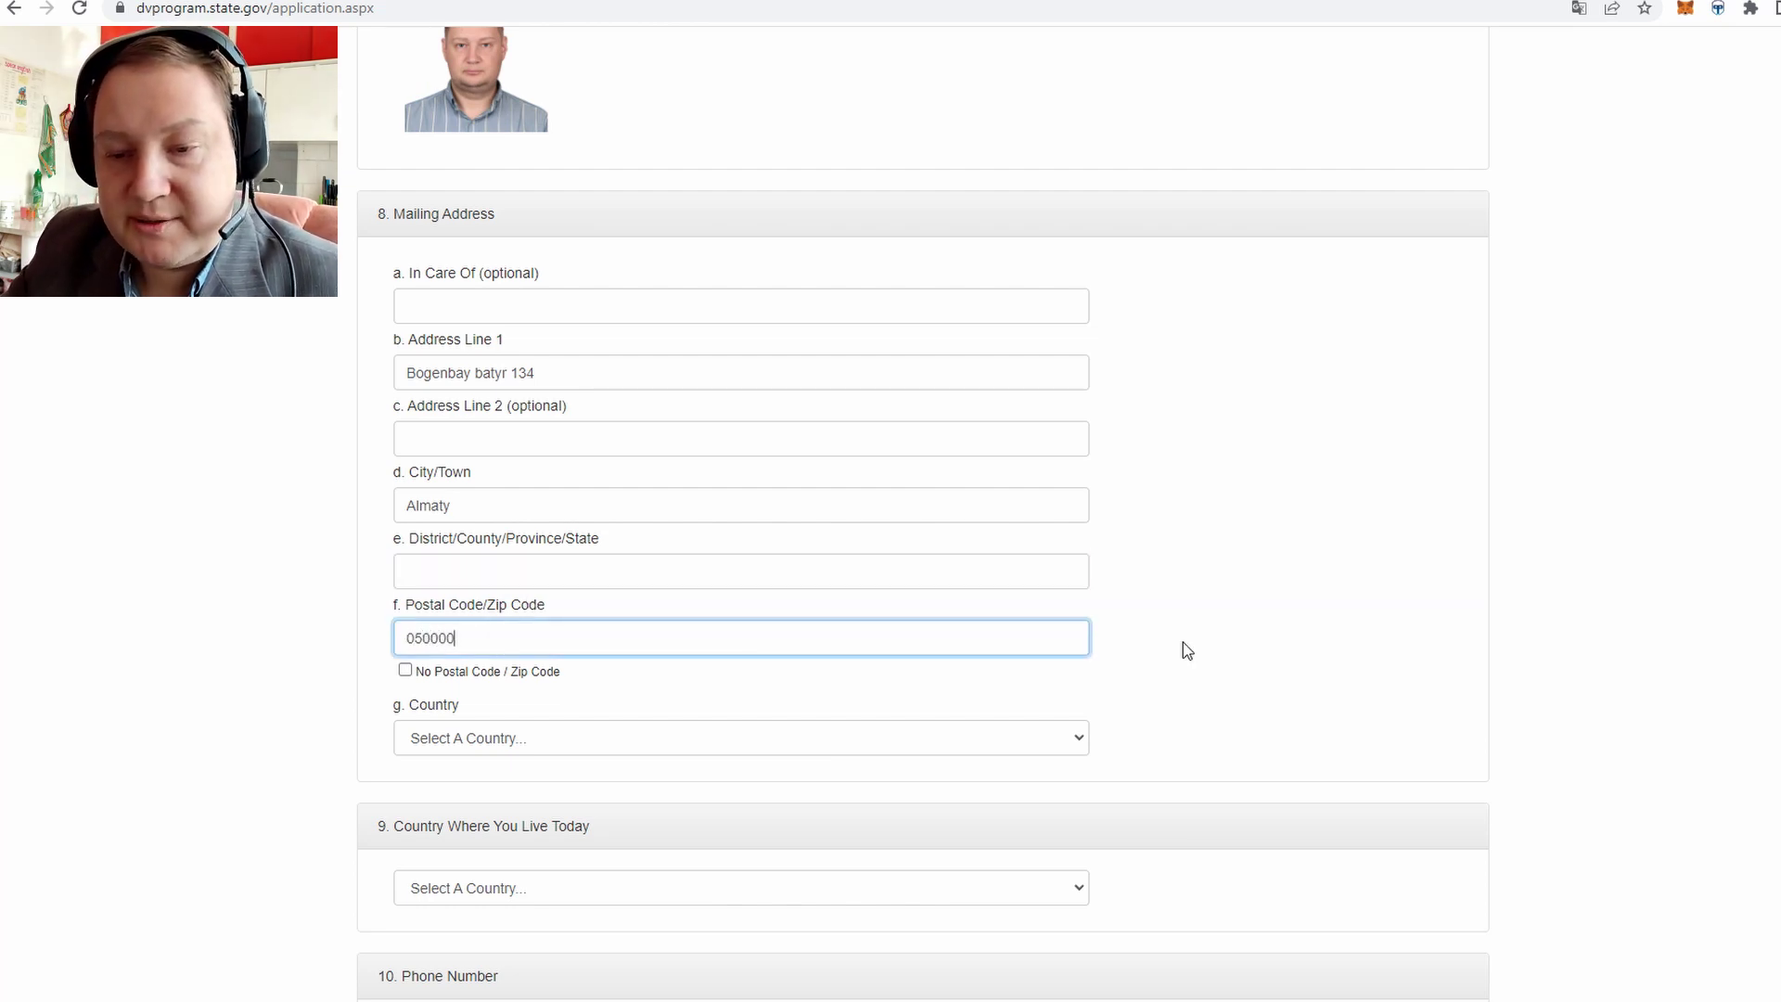
scroll(1182, 644, down, 4)
Set Kazakhstan as both the mailing country and the current country of residence
click(537, 331)
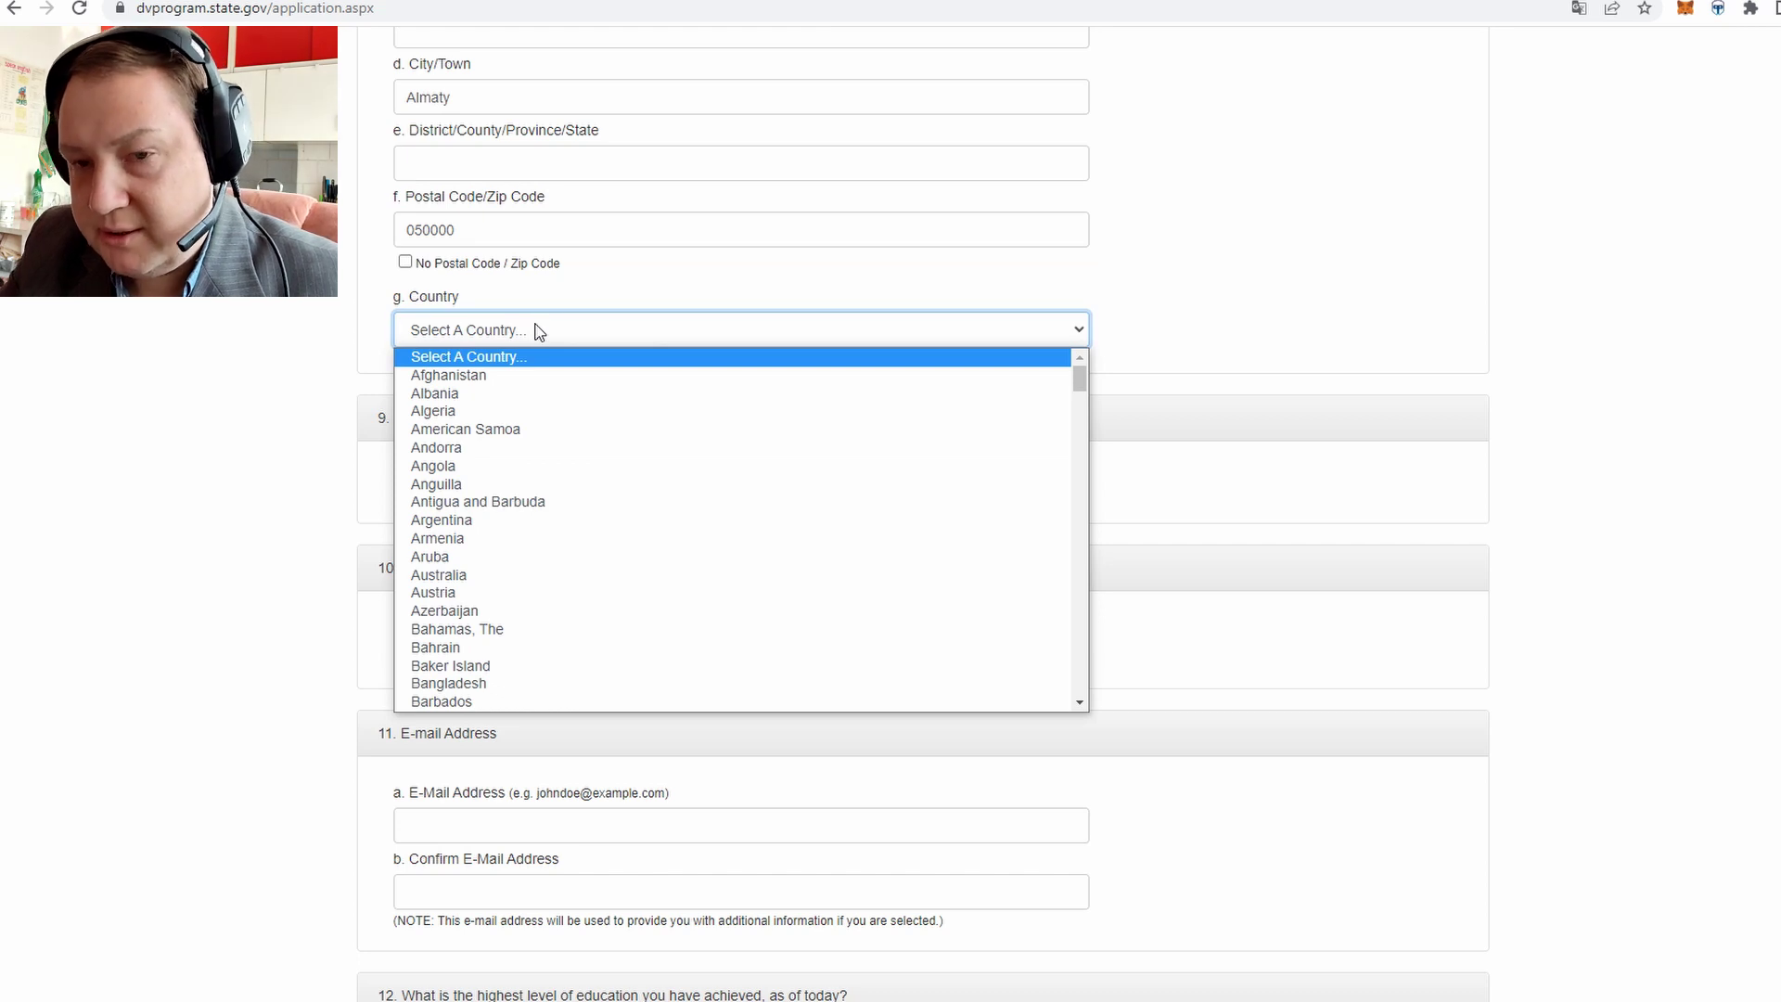
text(k)
key(Return)
click(315, 409)
scroll(315, 413, up, 3)
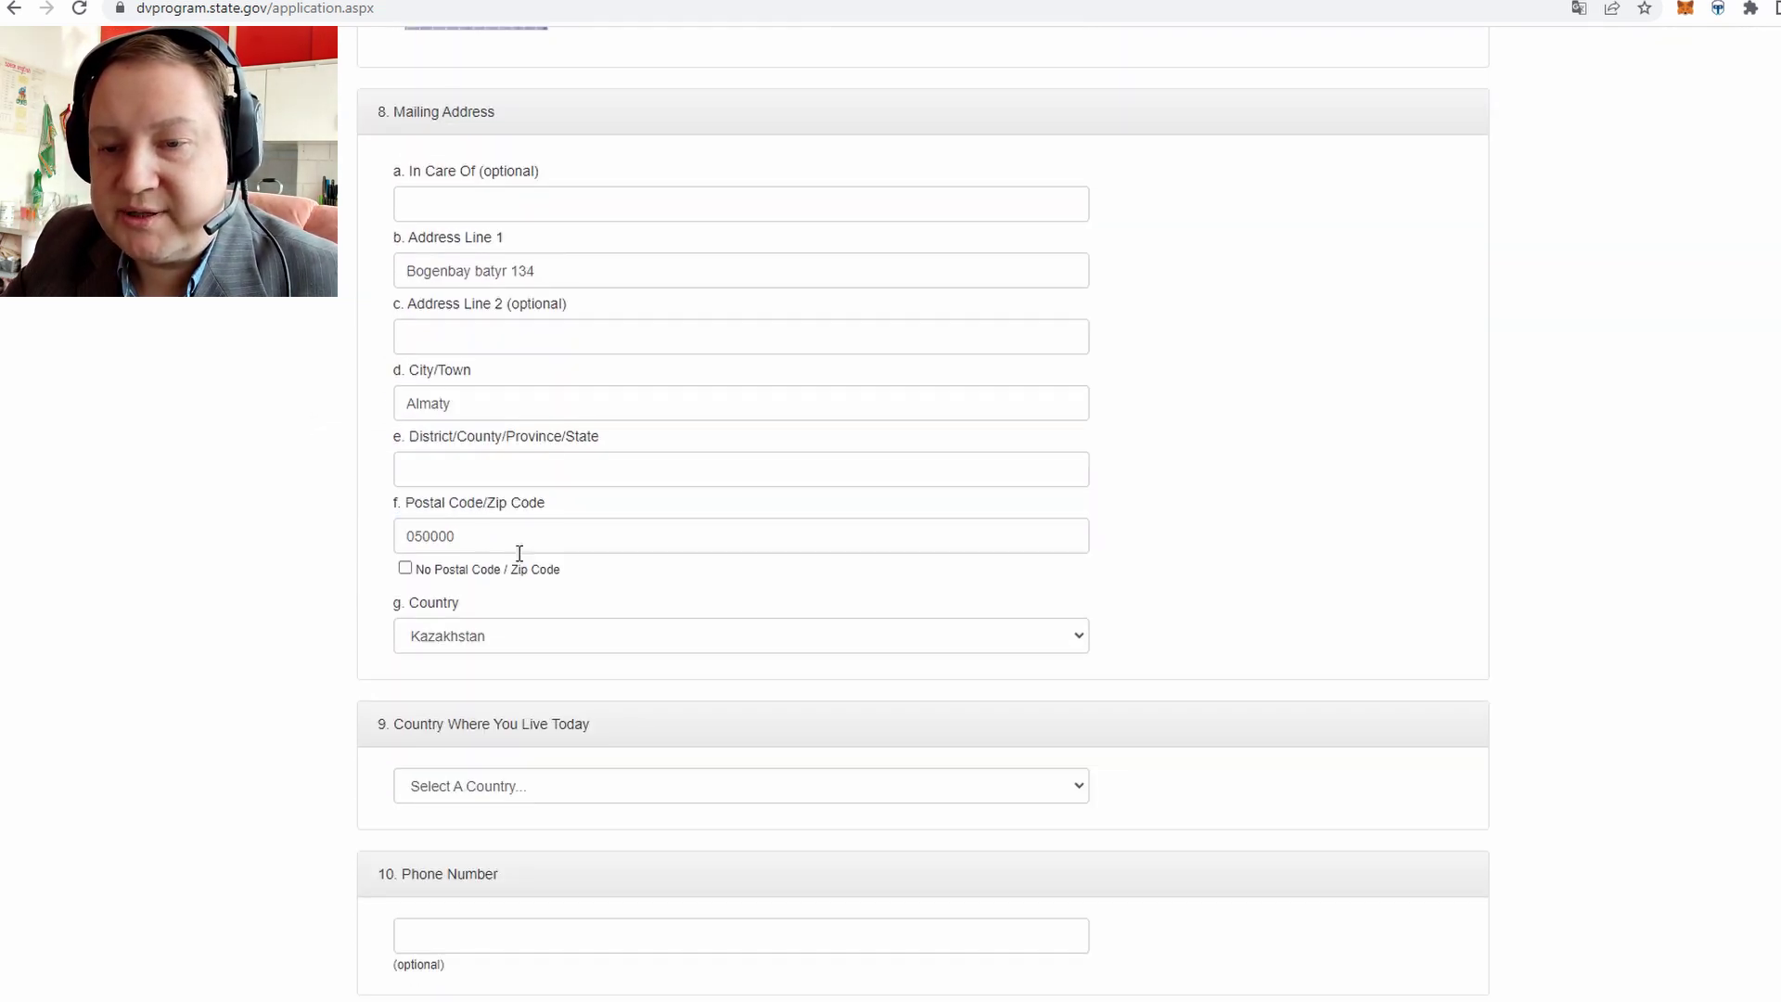
scroll(342, 532, down, 3)
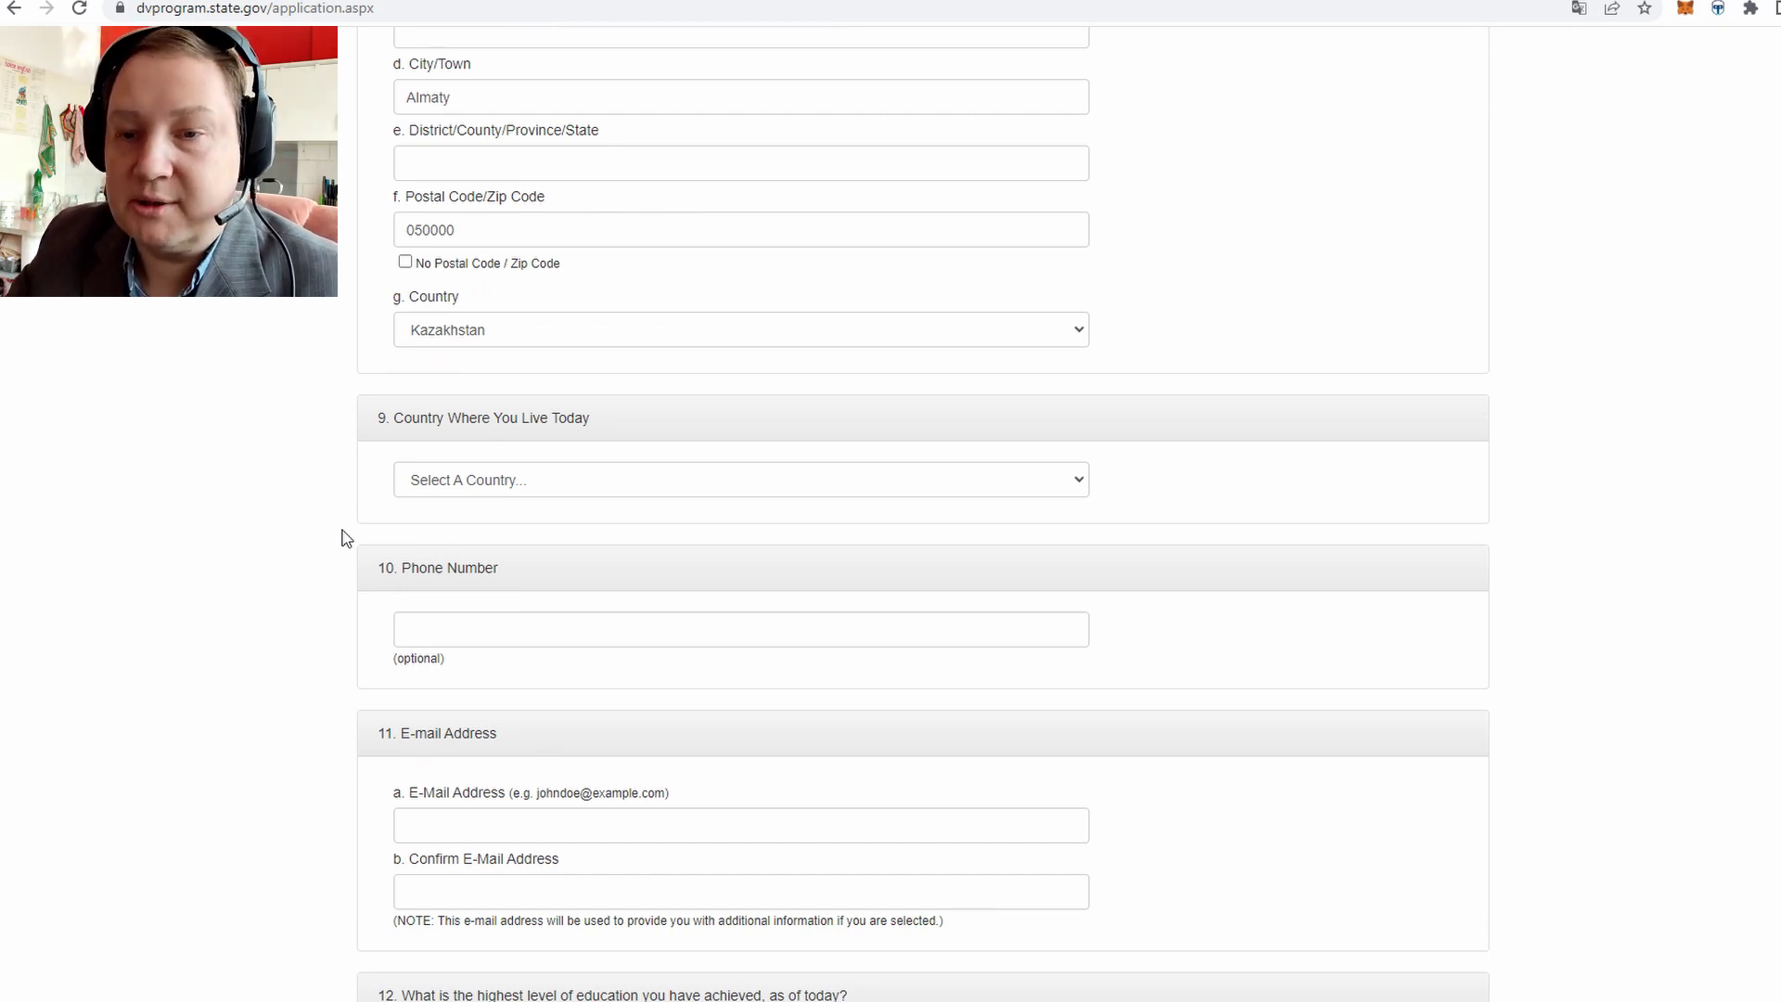
click(577, 479)
text(kaz)
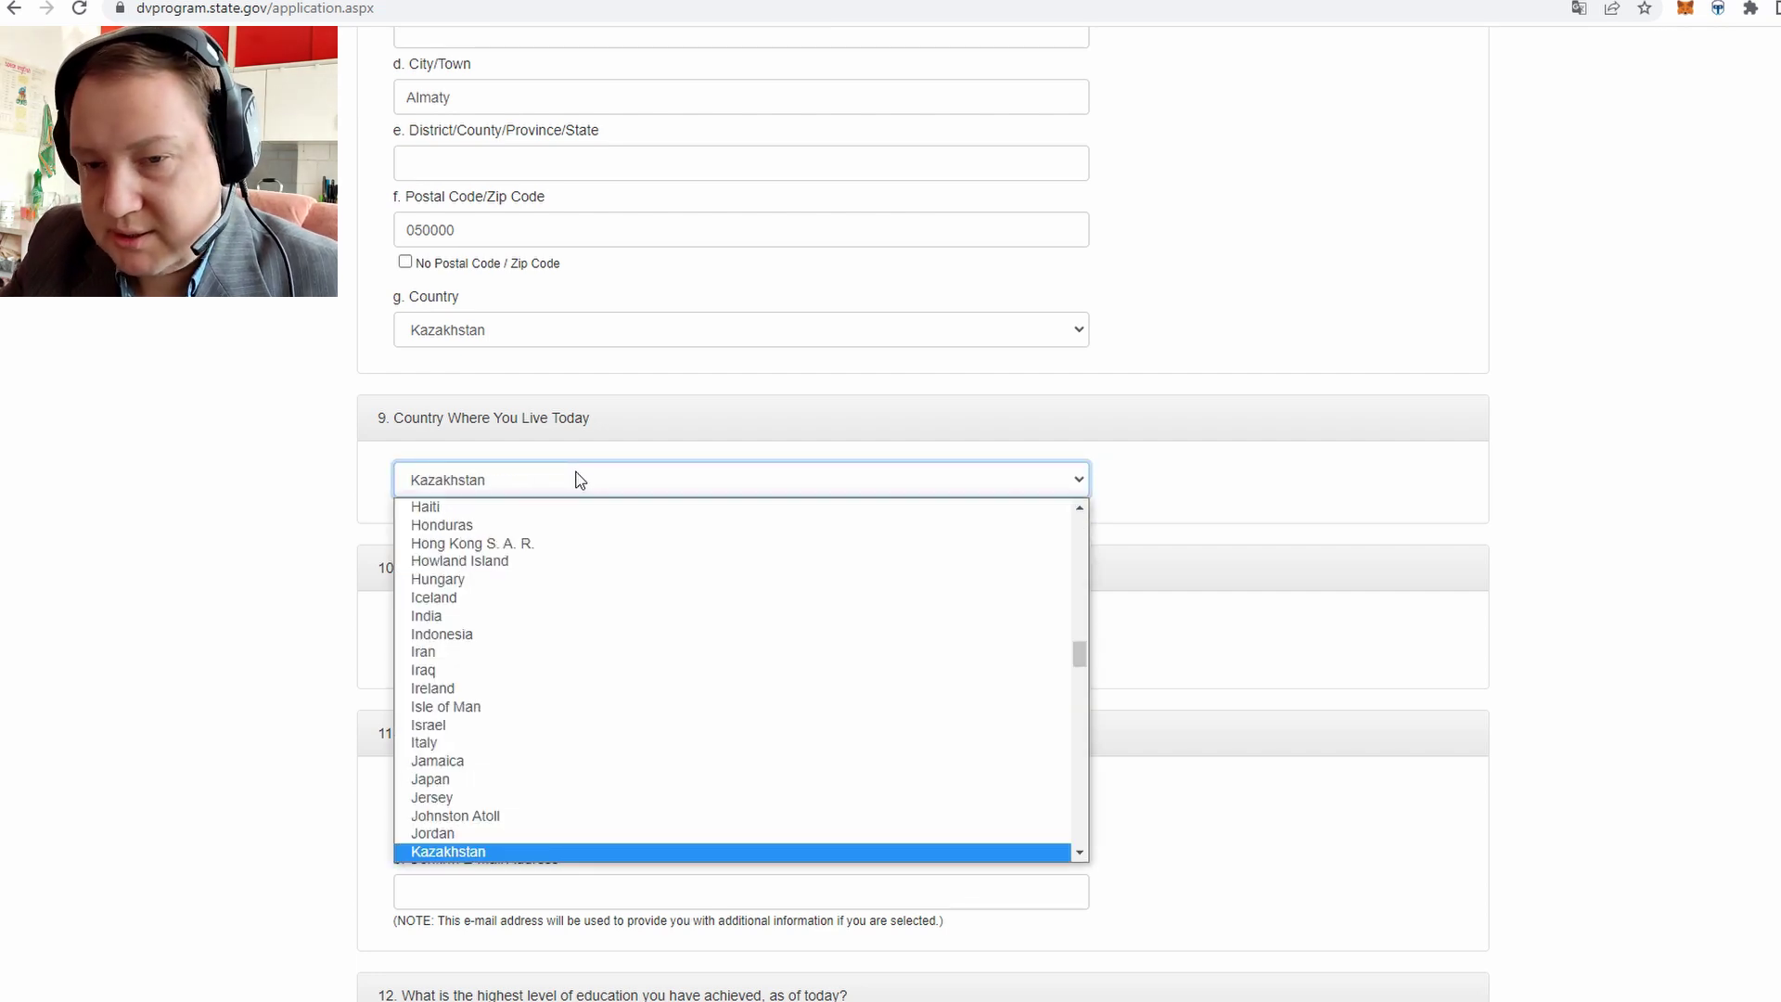
key(Return)
scroll(345, 554, down, 1)
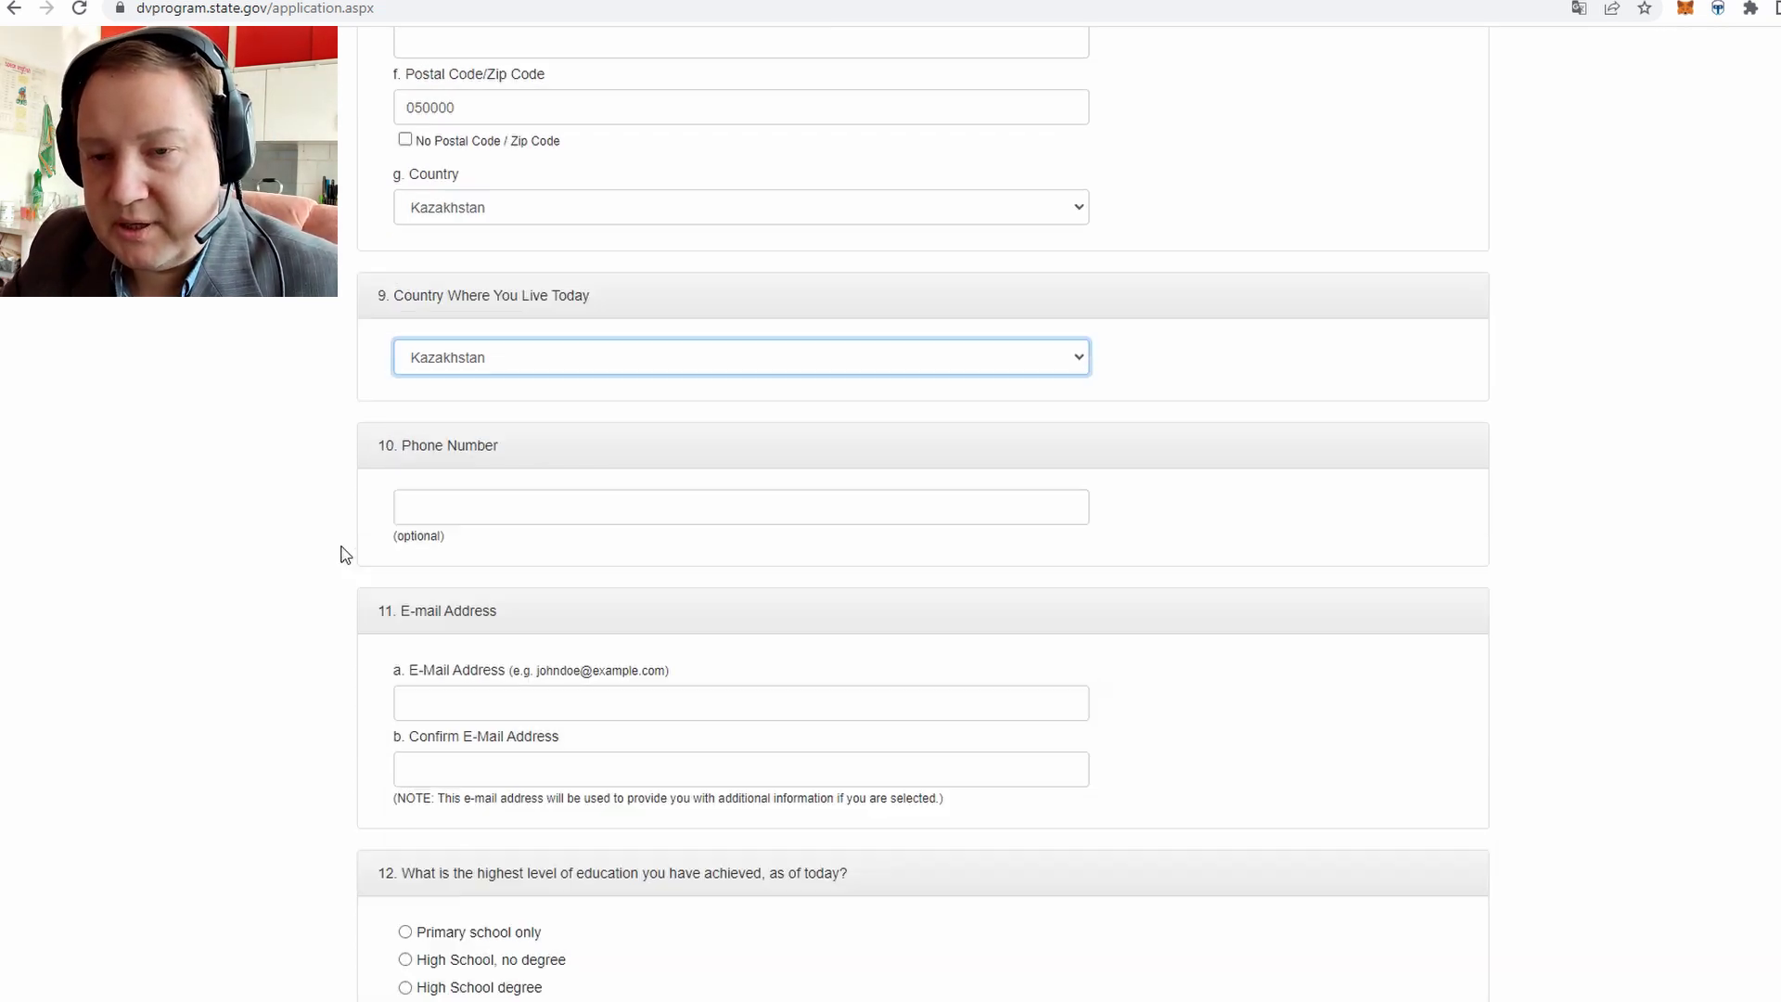
scroll(345, 555, down, 3)
Enter the entrant's phone number
click(491, 324)
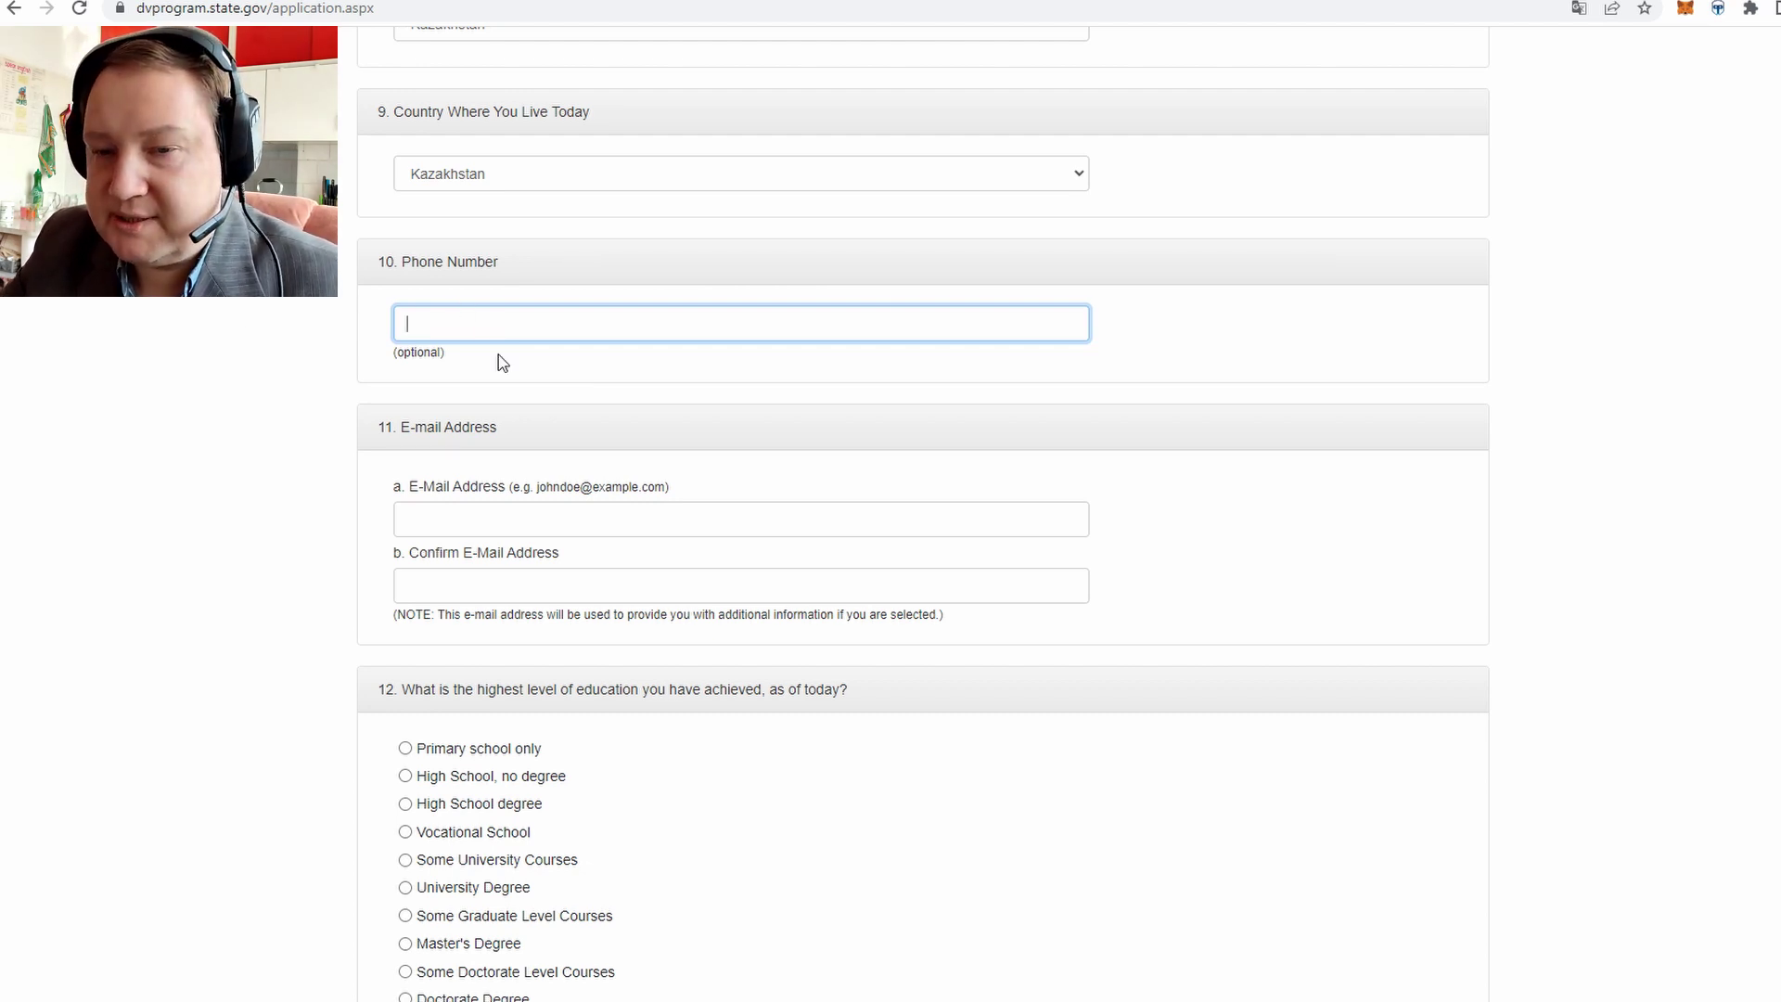
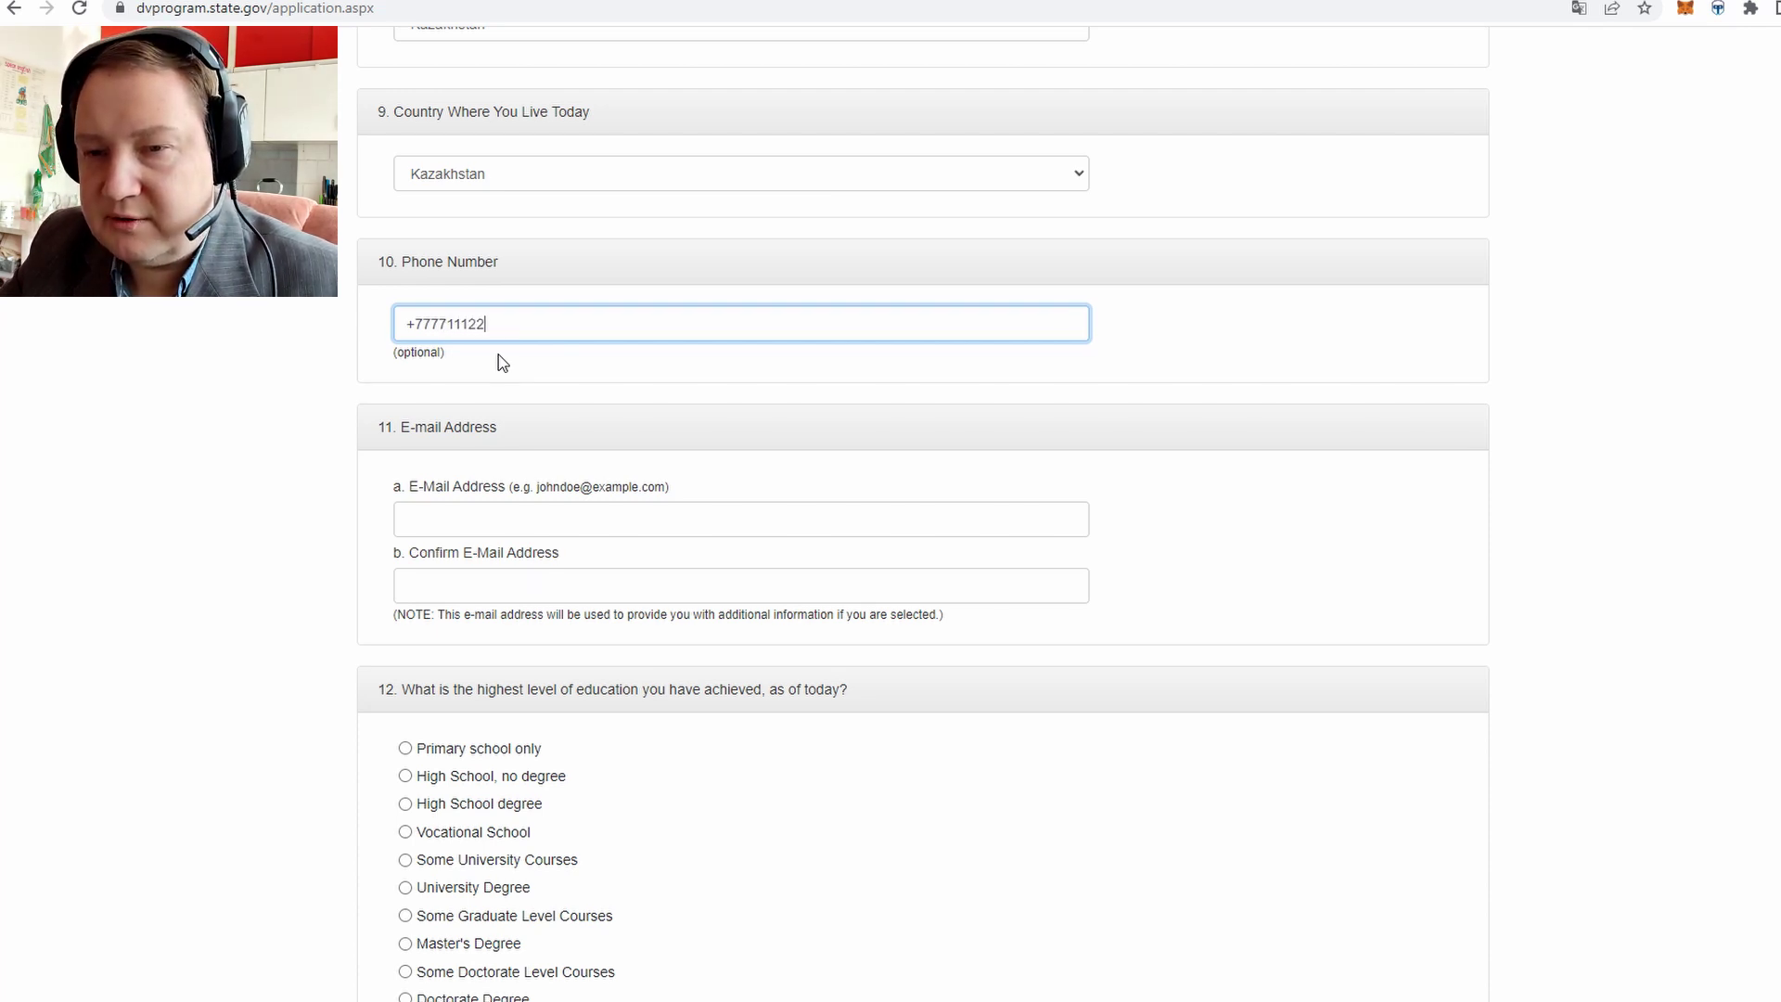
Type the entrant's e-mail address into the E-Mail Address field
click(443, 521)
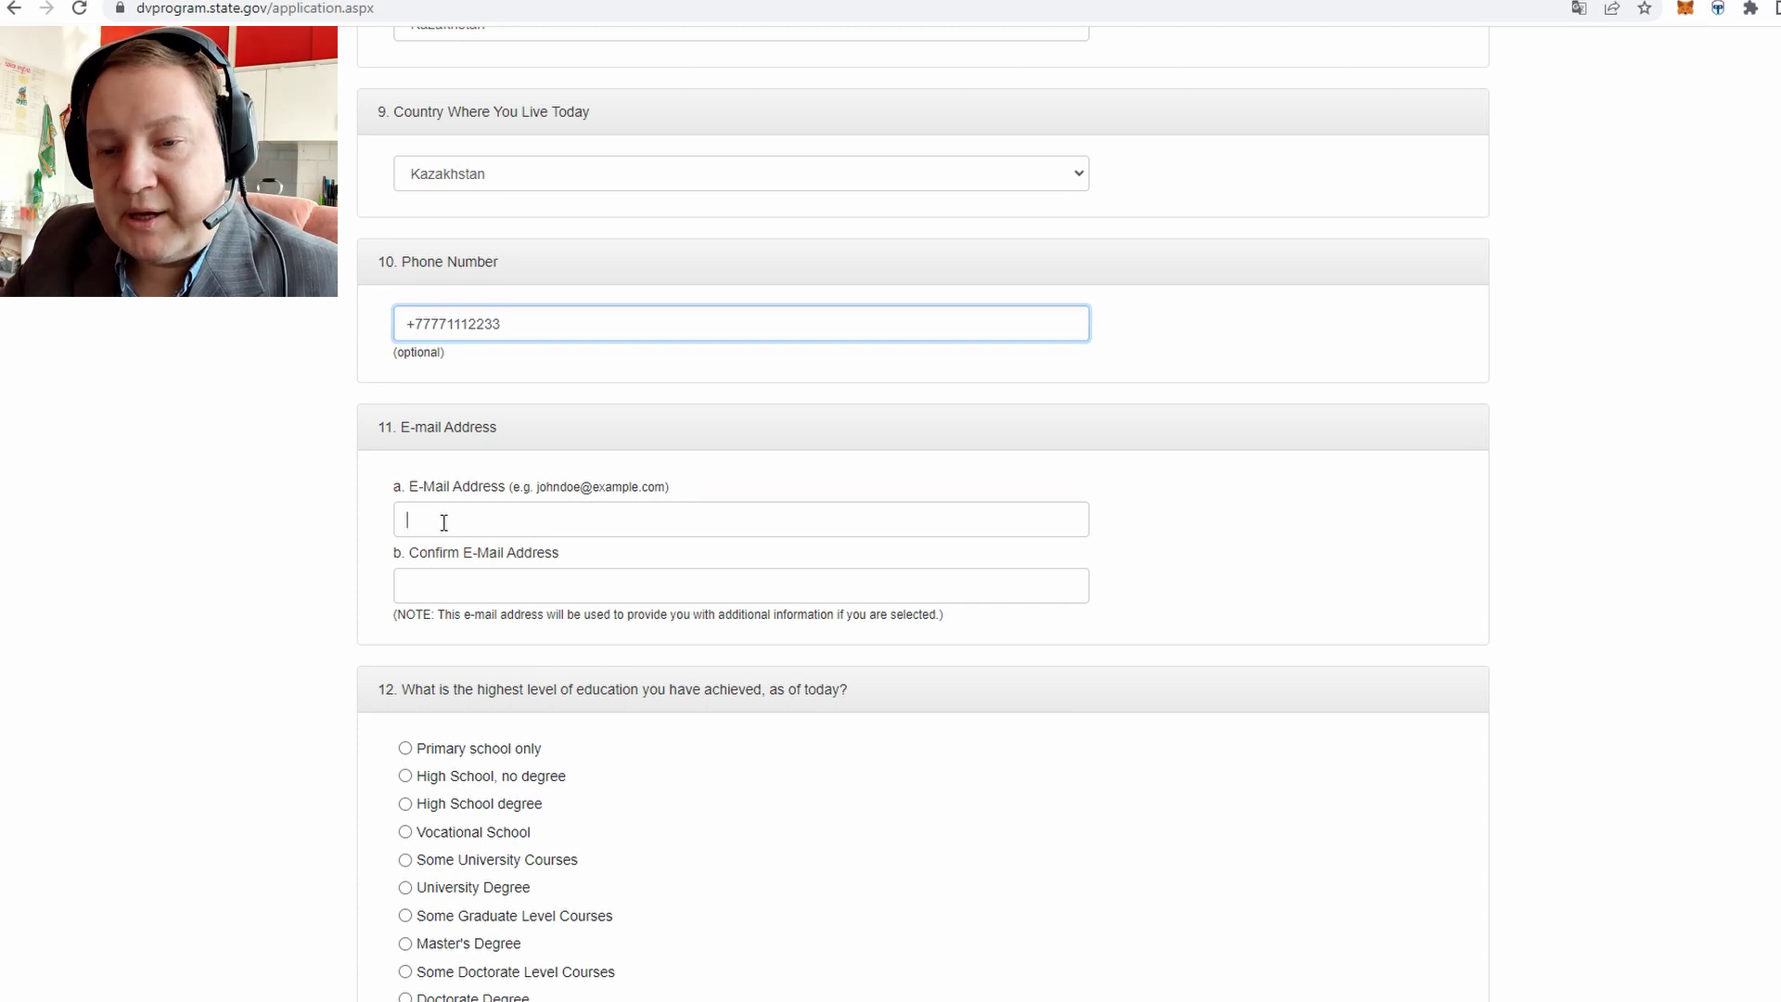
triple_click(491, 427)
click(445, 429)
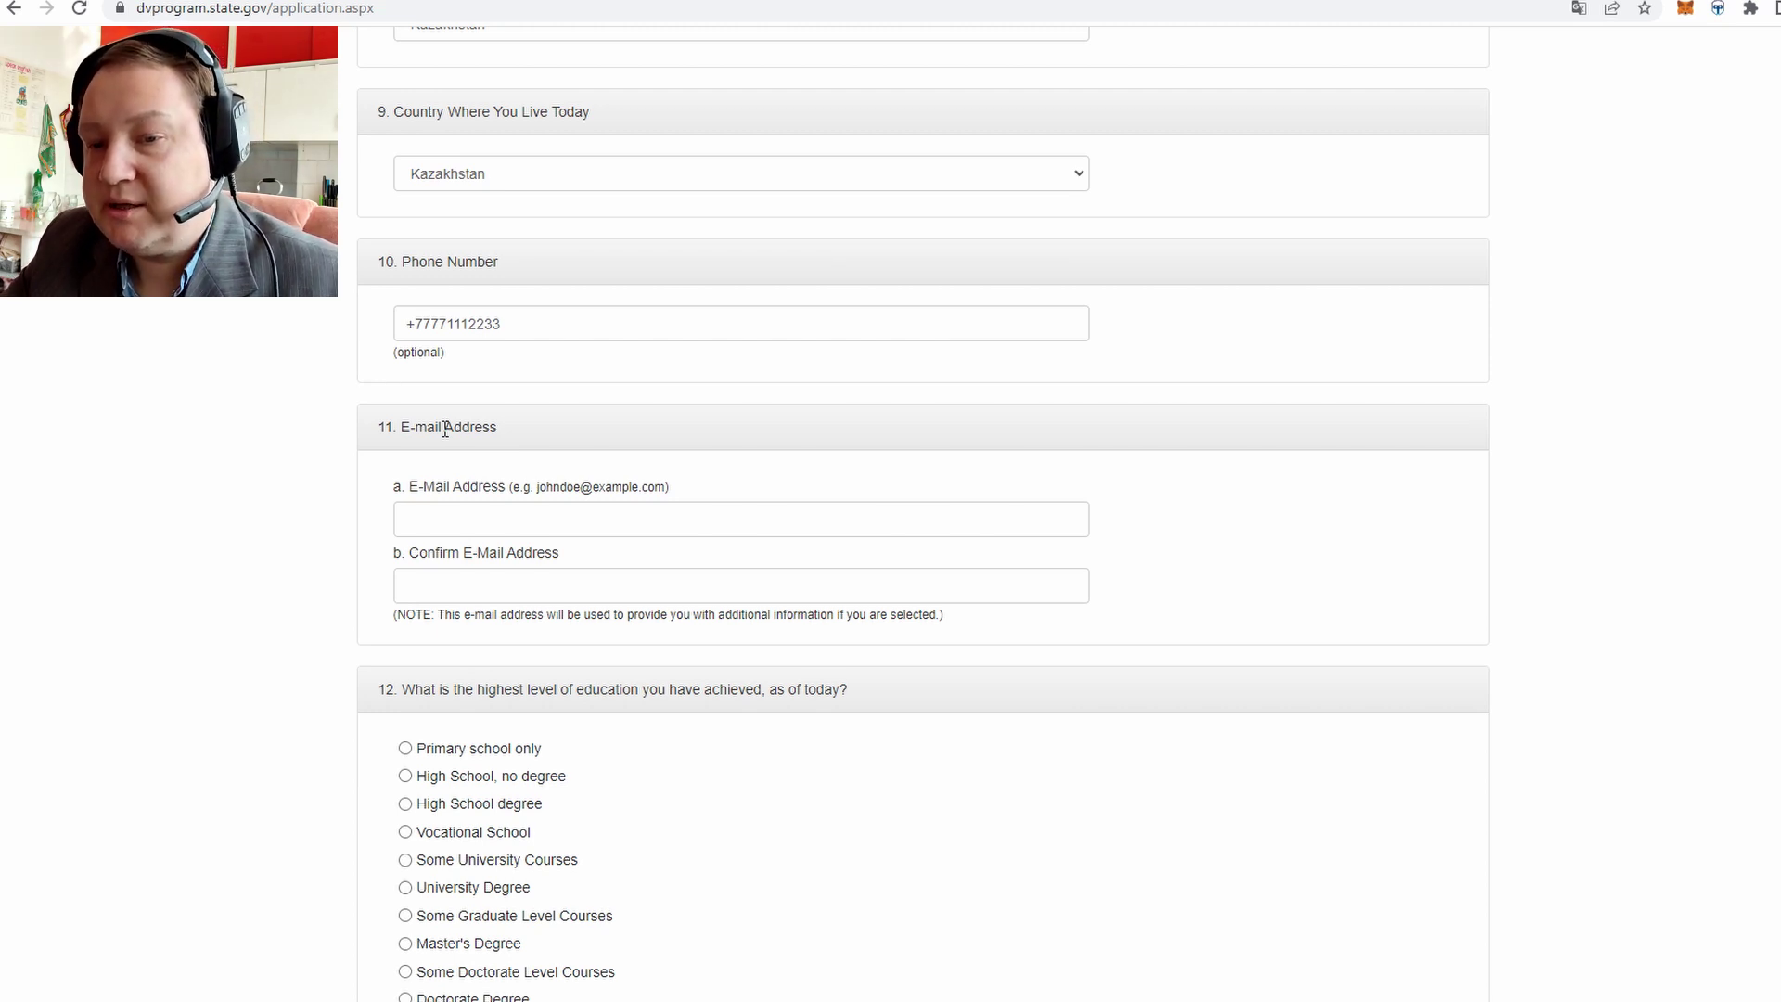
click(412, 520)
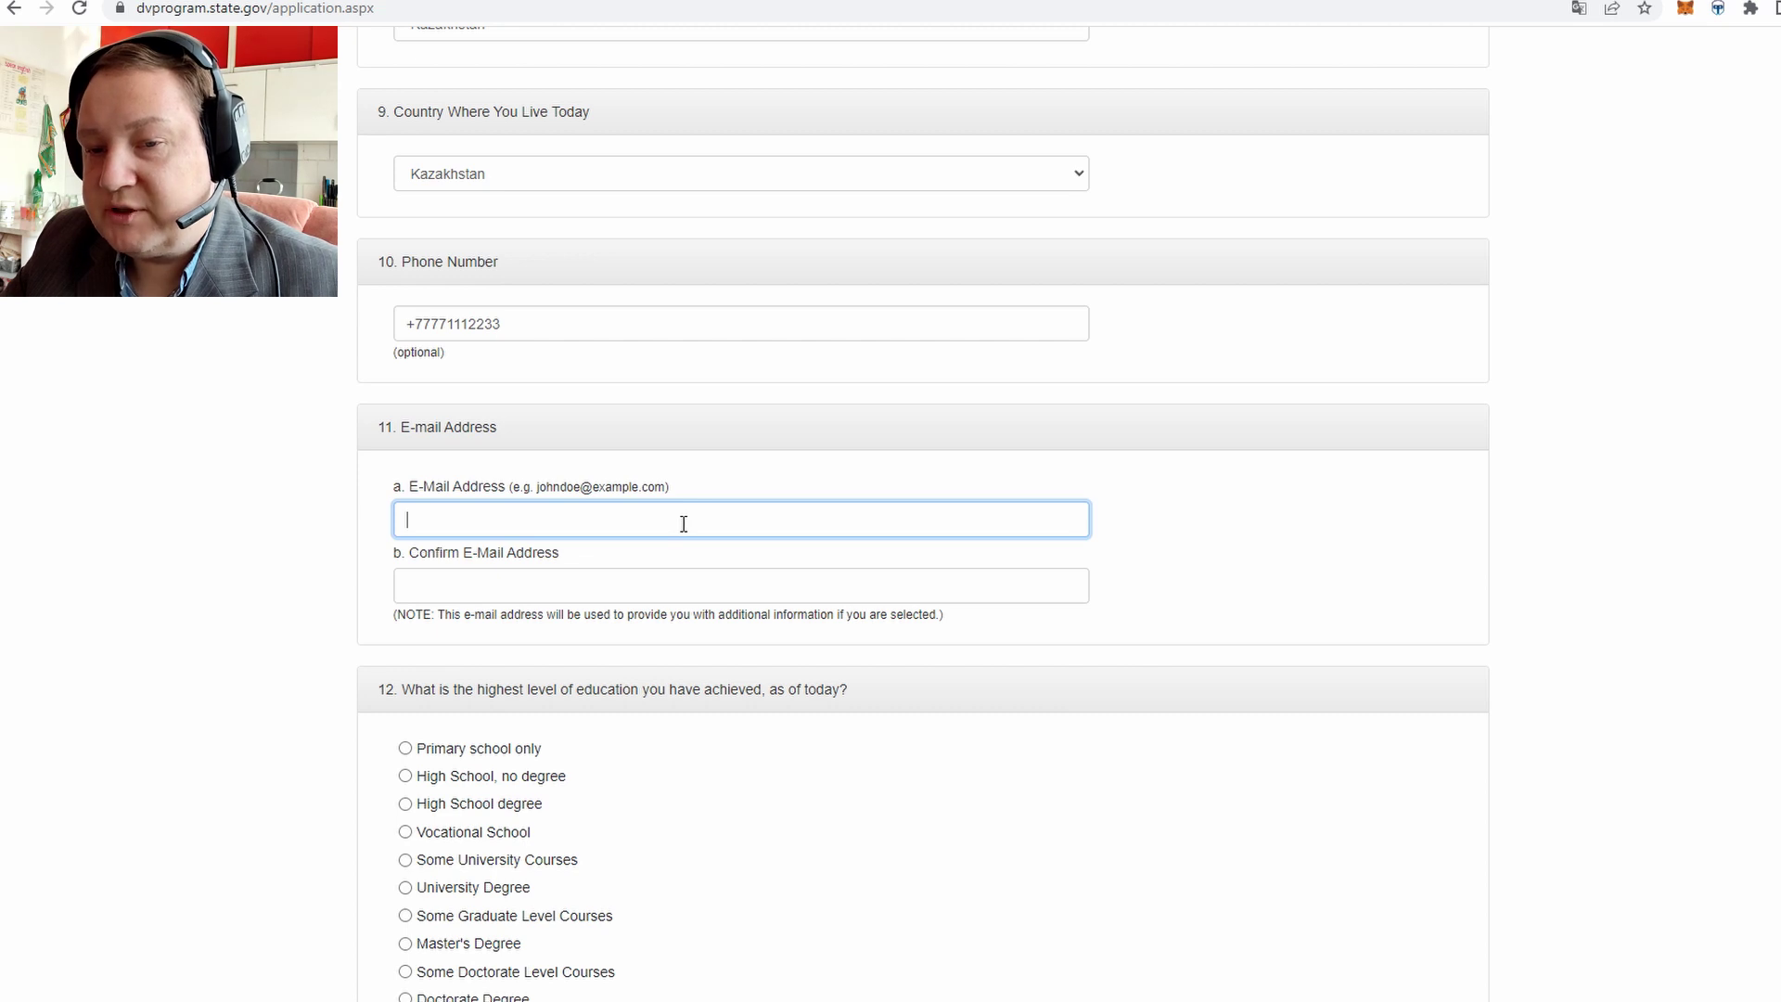
text(test)
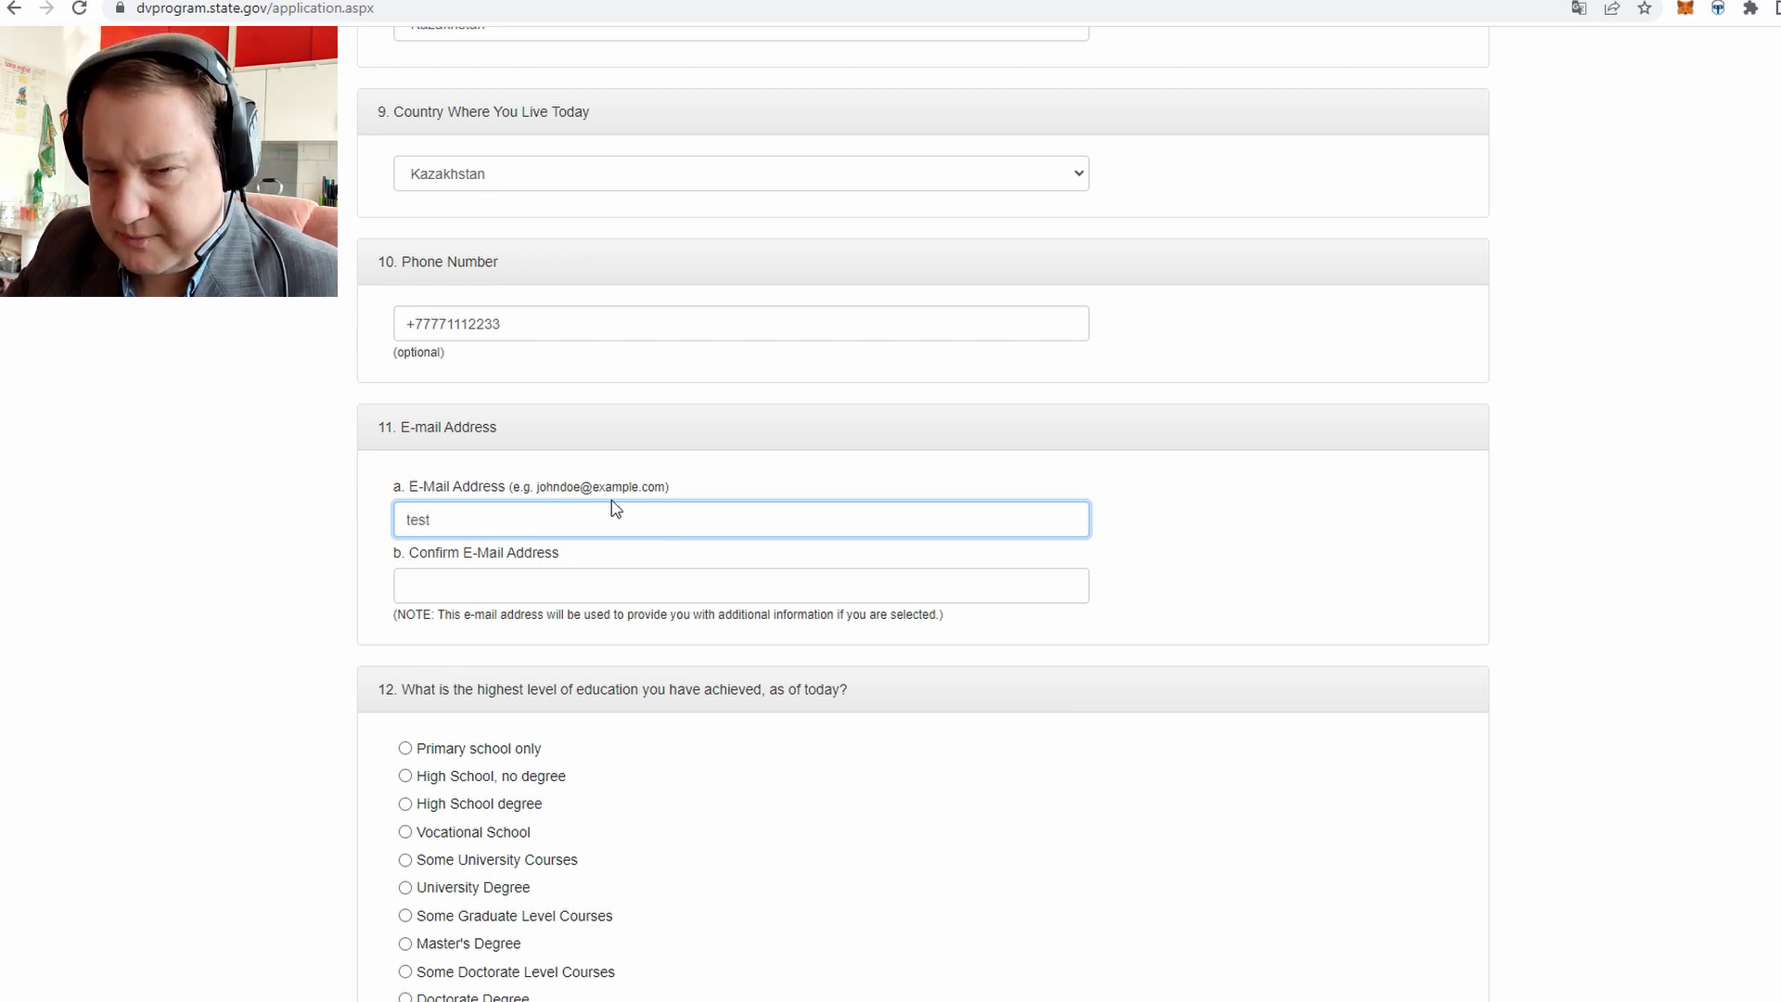
text(@gmail)
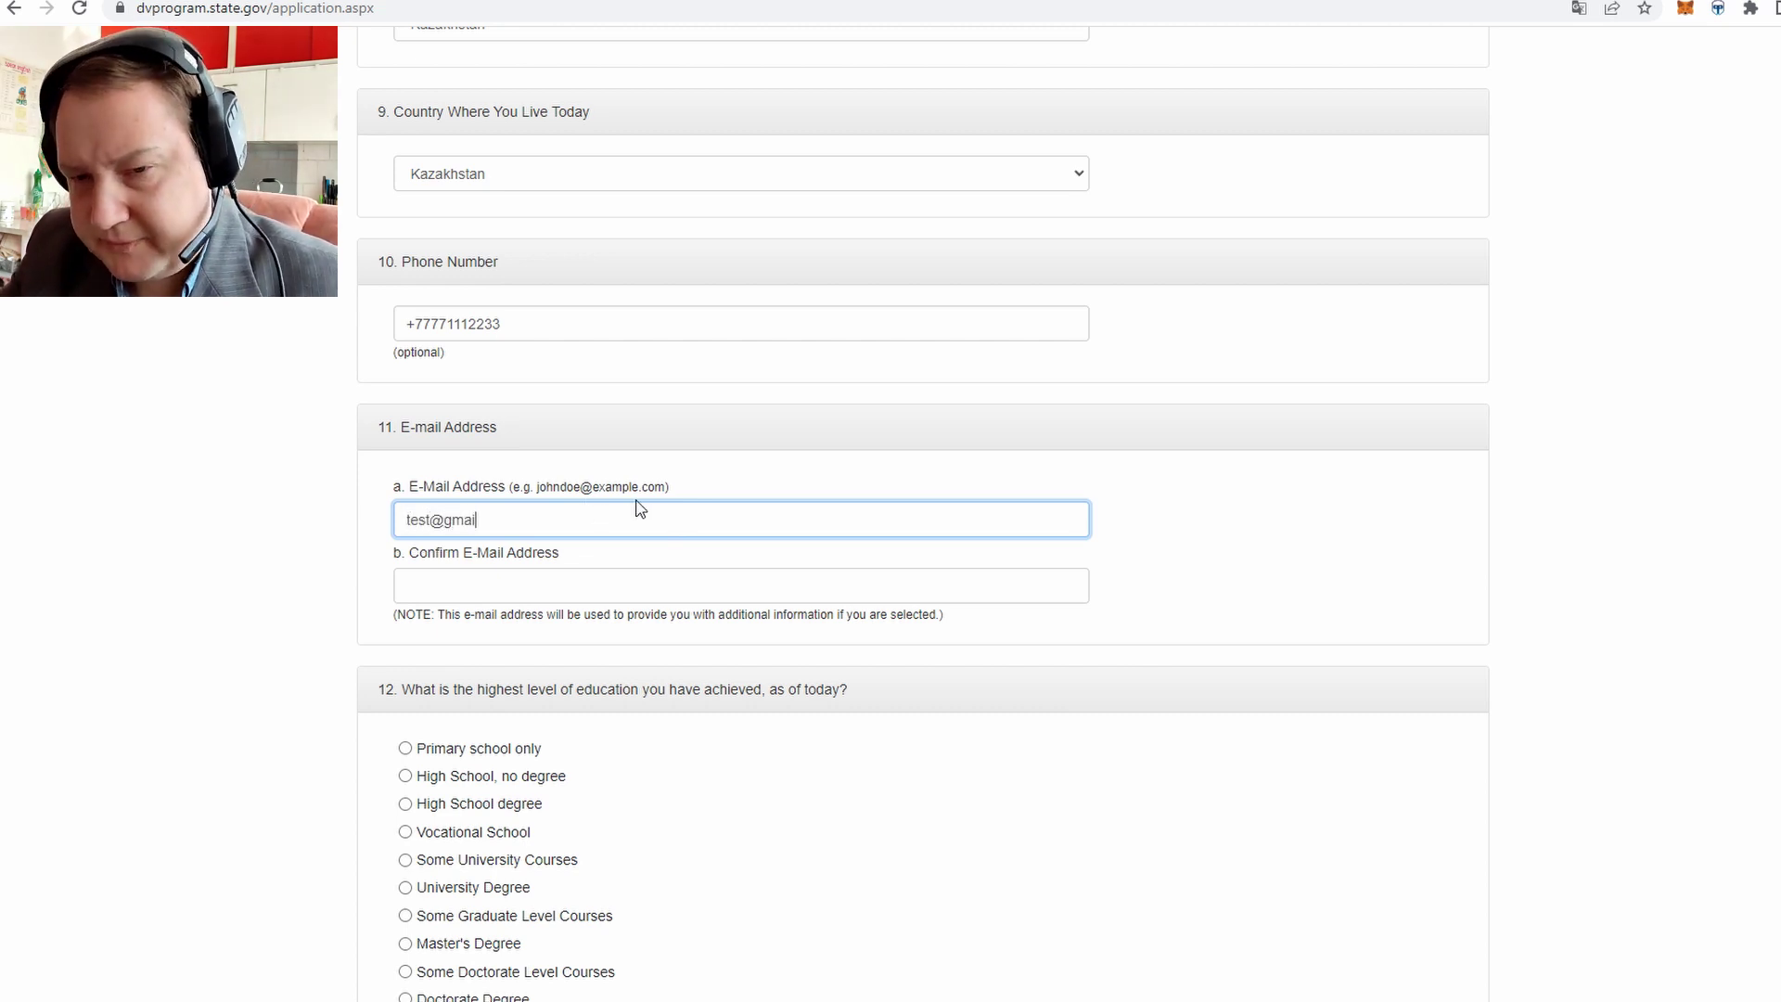
text(.com)
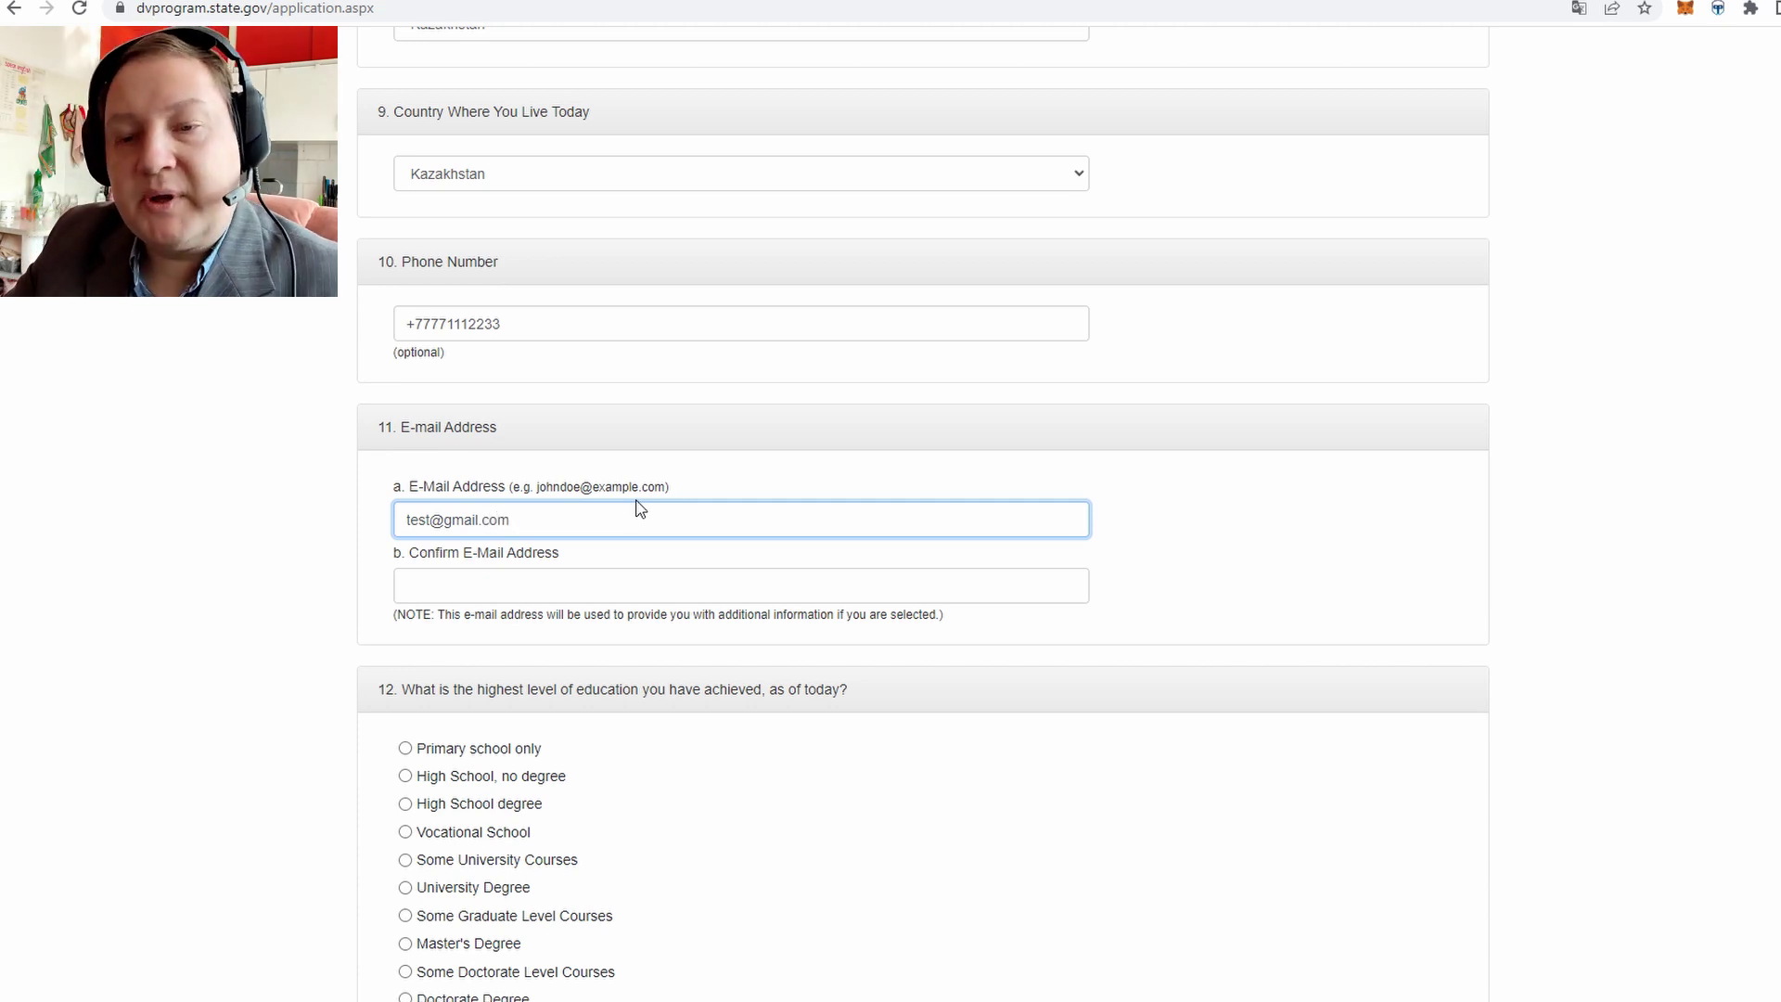
drag(556, 519, 345, 536)
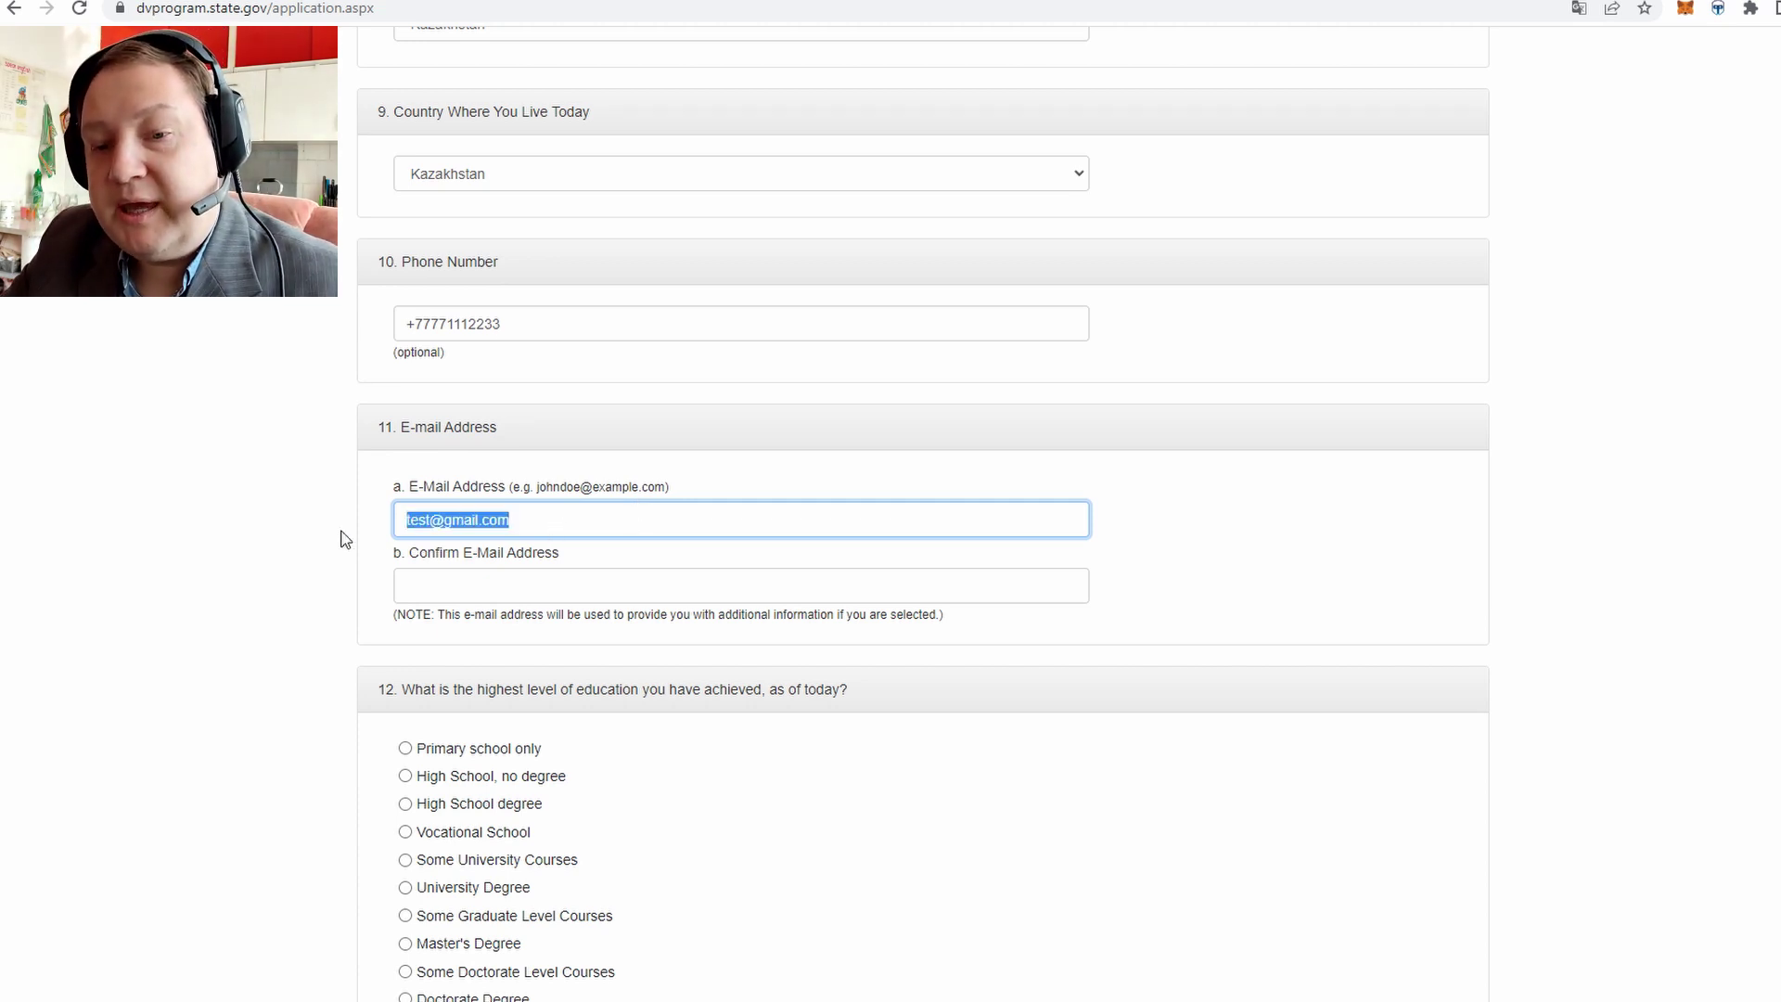
click(580, 517)
drag(581, 517, 362, 529)
click(548, 516)
drag(578, 519, 354, 531)
click(548, 520)
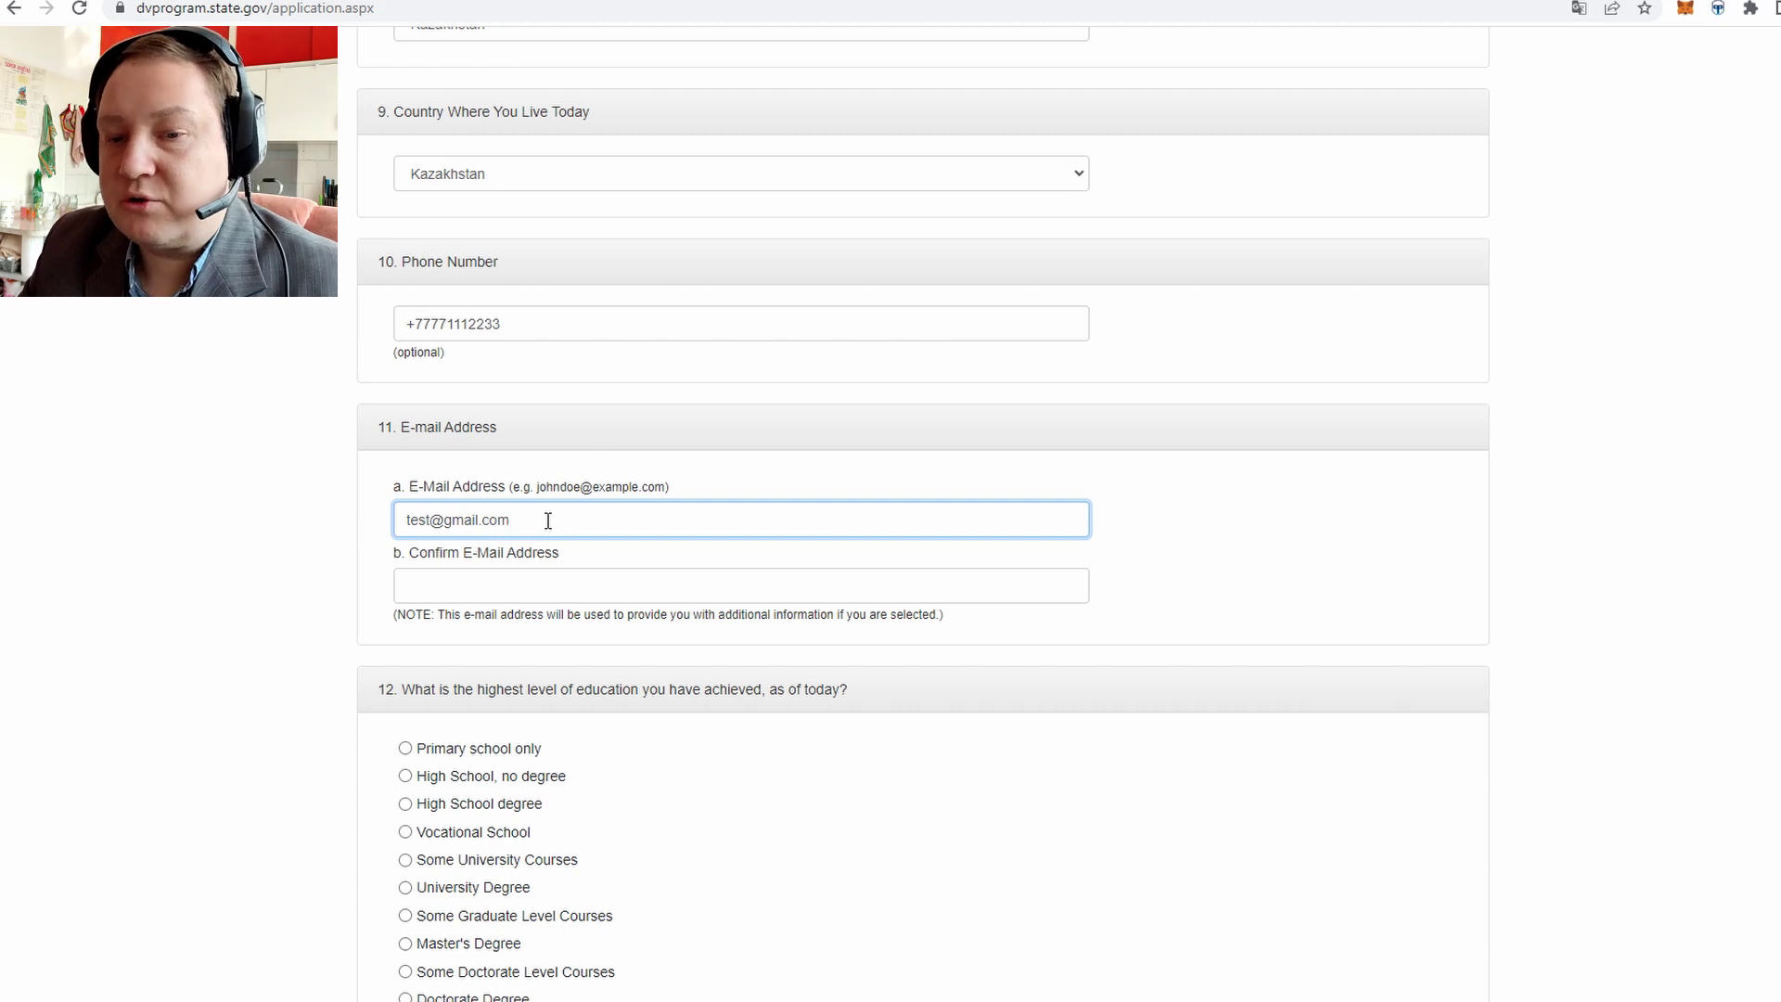
Fill Confirm E-Mail Address with a mistyped copy of the address
click(469, 591)
text(te)
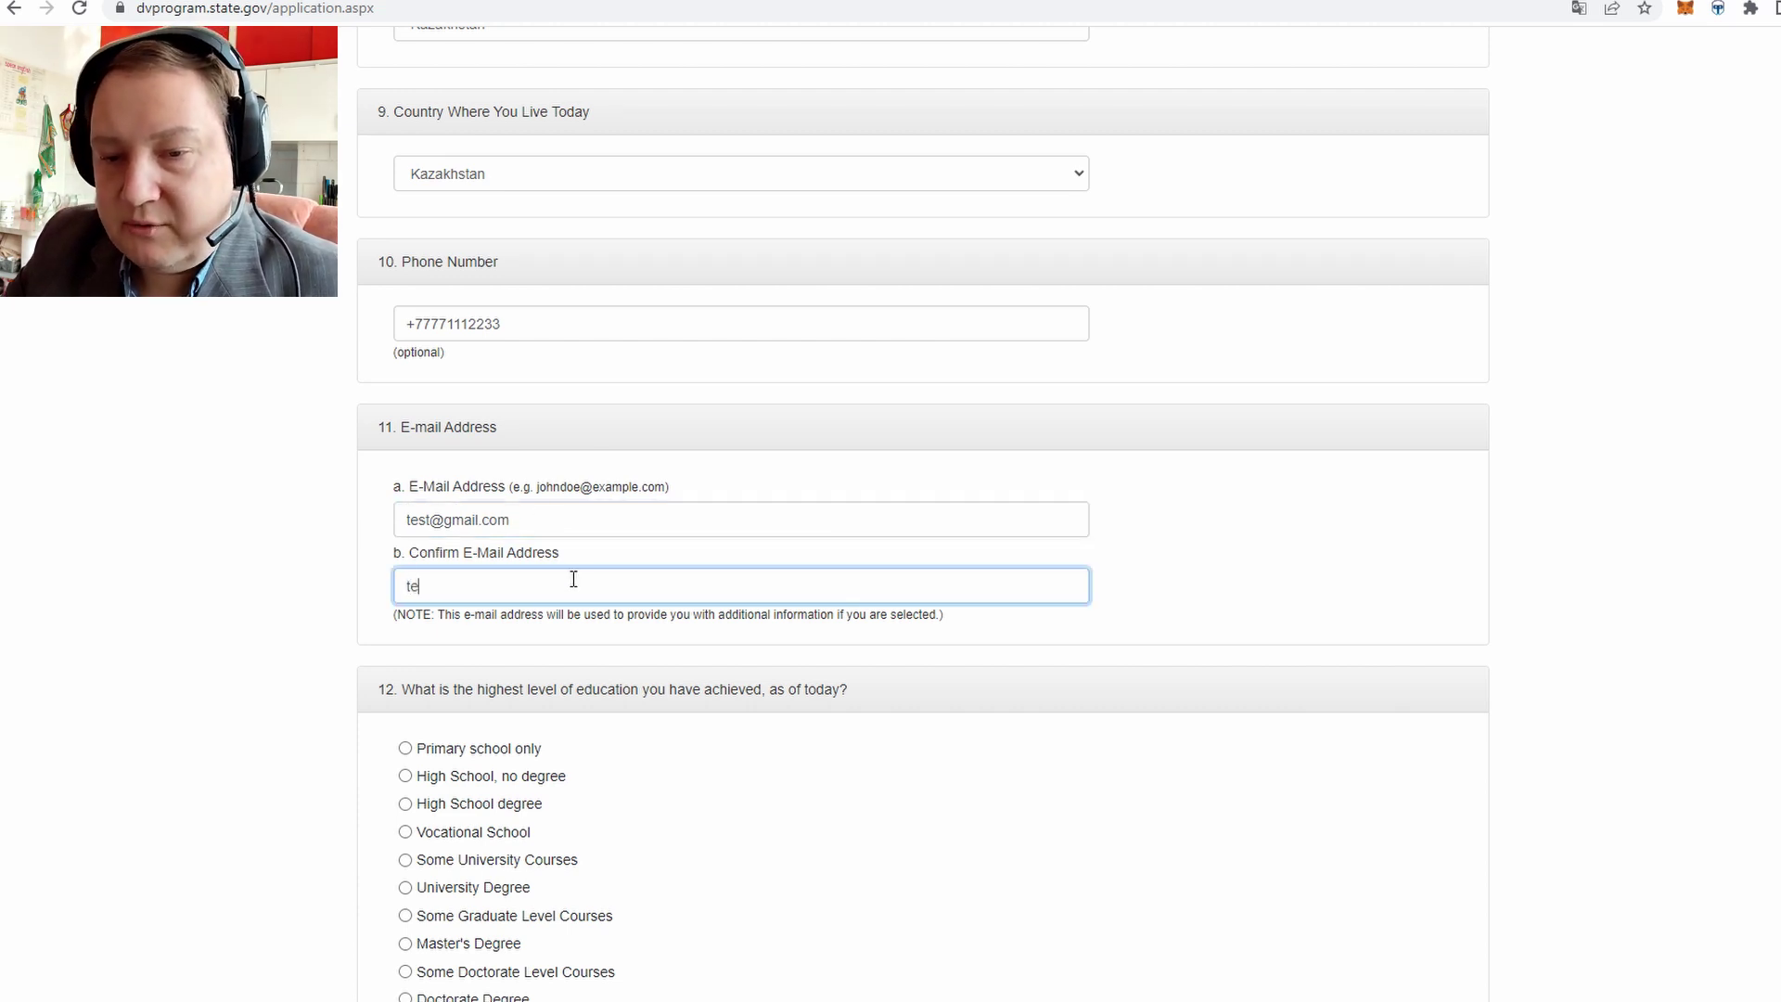
text(ts@g)
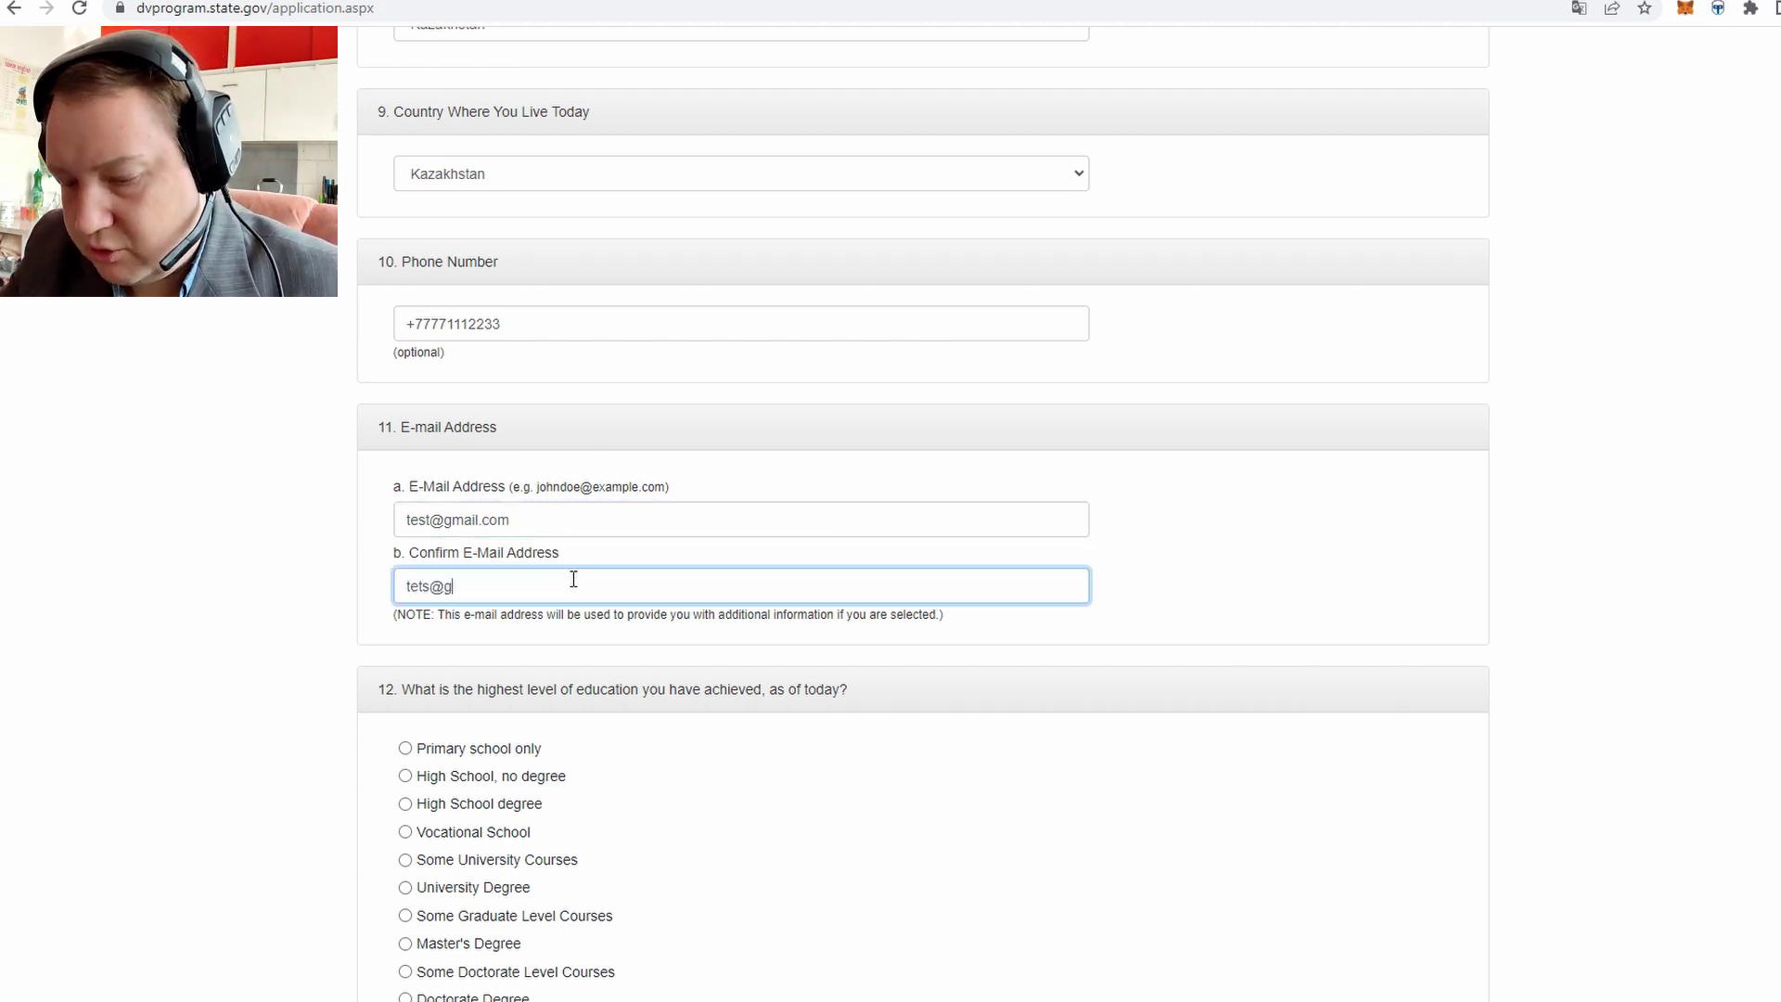
text(mail.com)
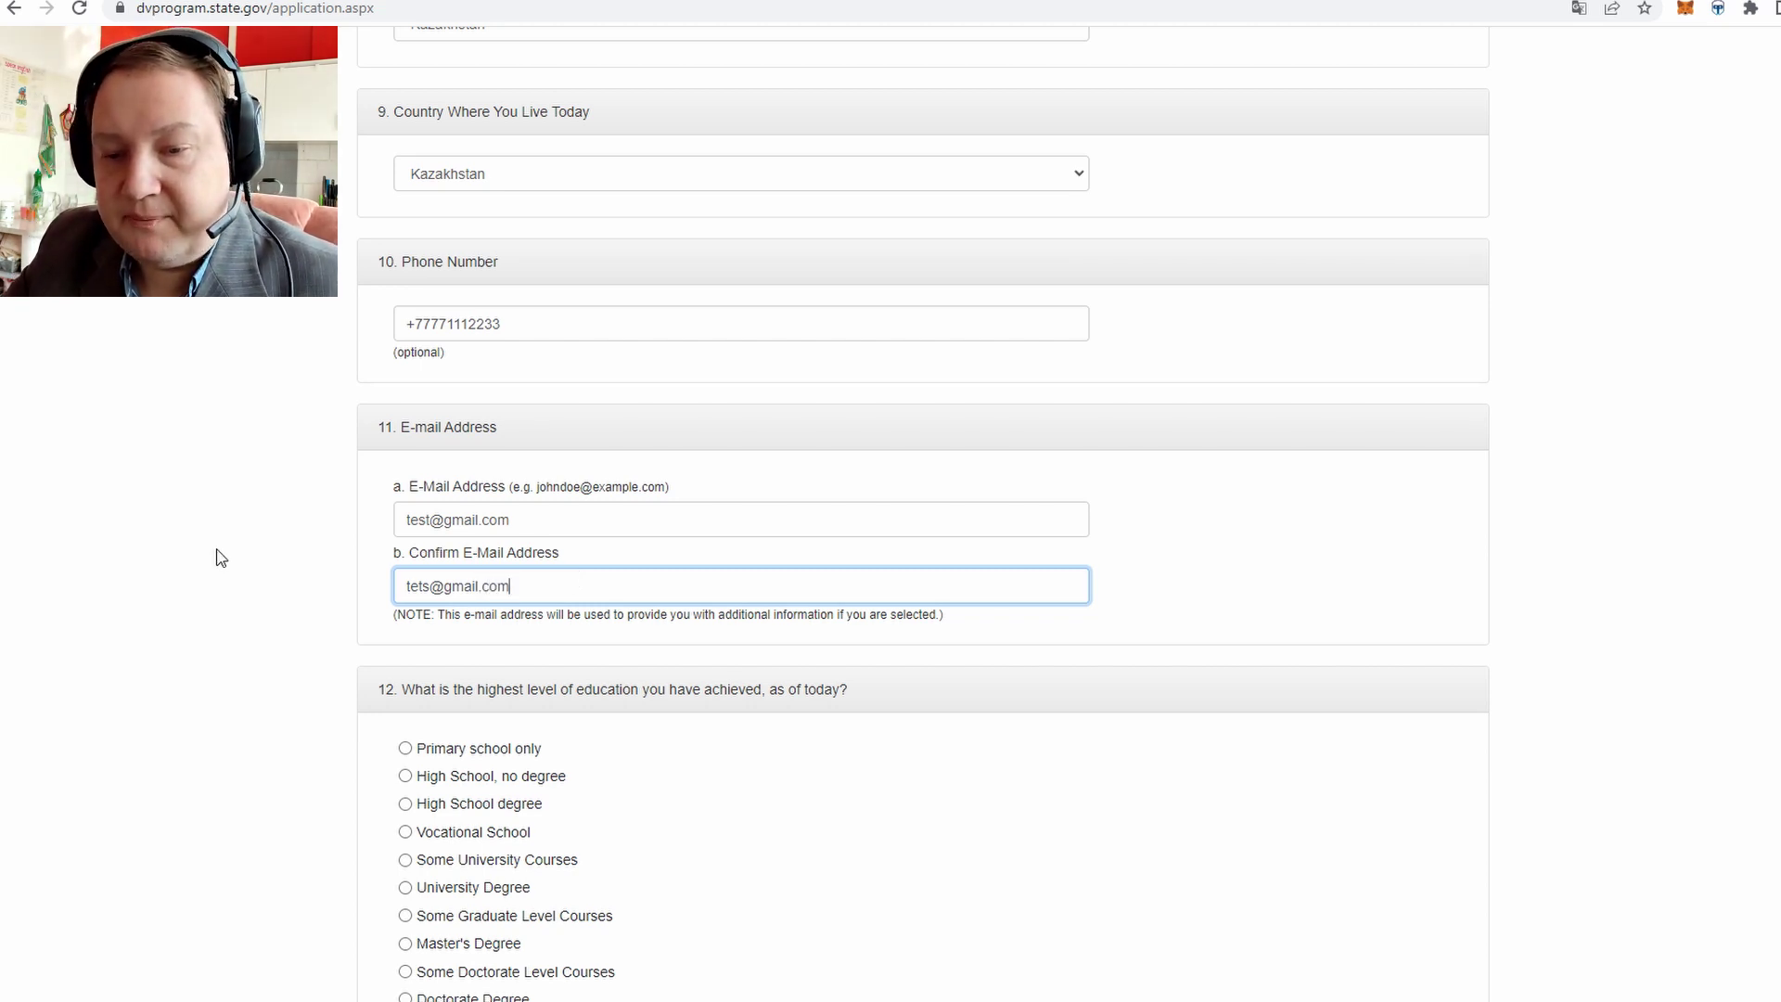
scroll(221, 556, down, 4)
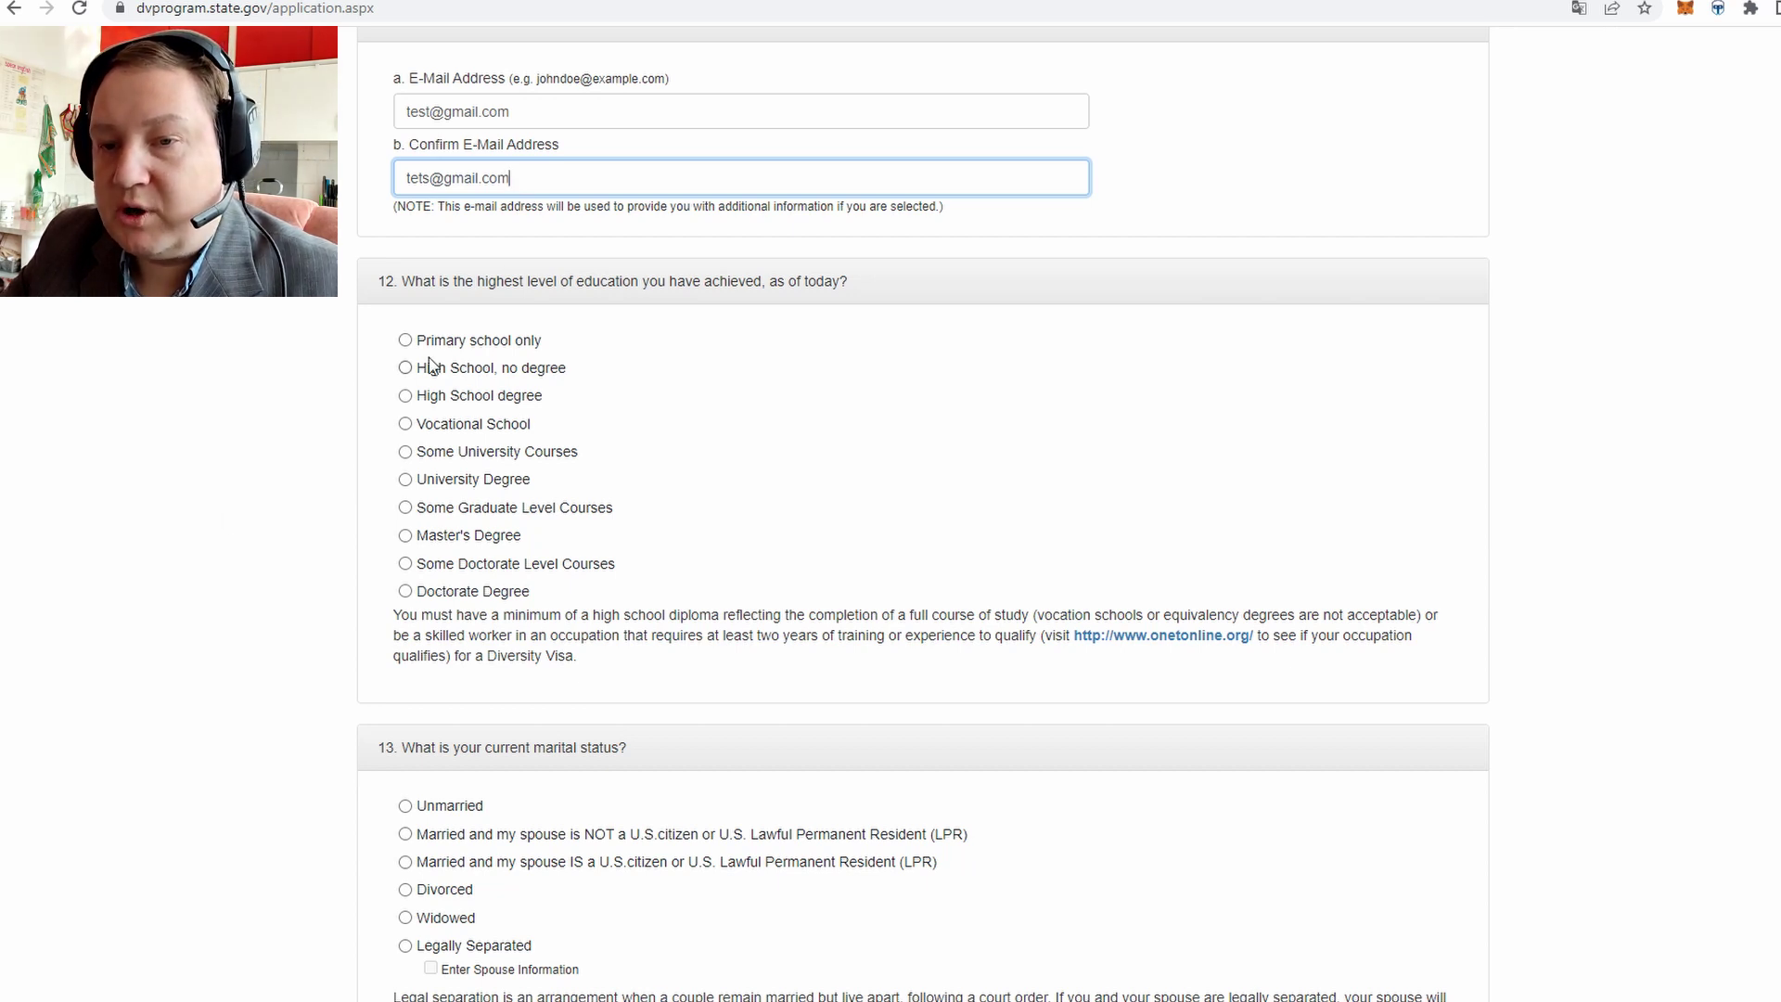
Set the highest education level to University Degree
click(405, 341)
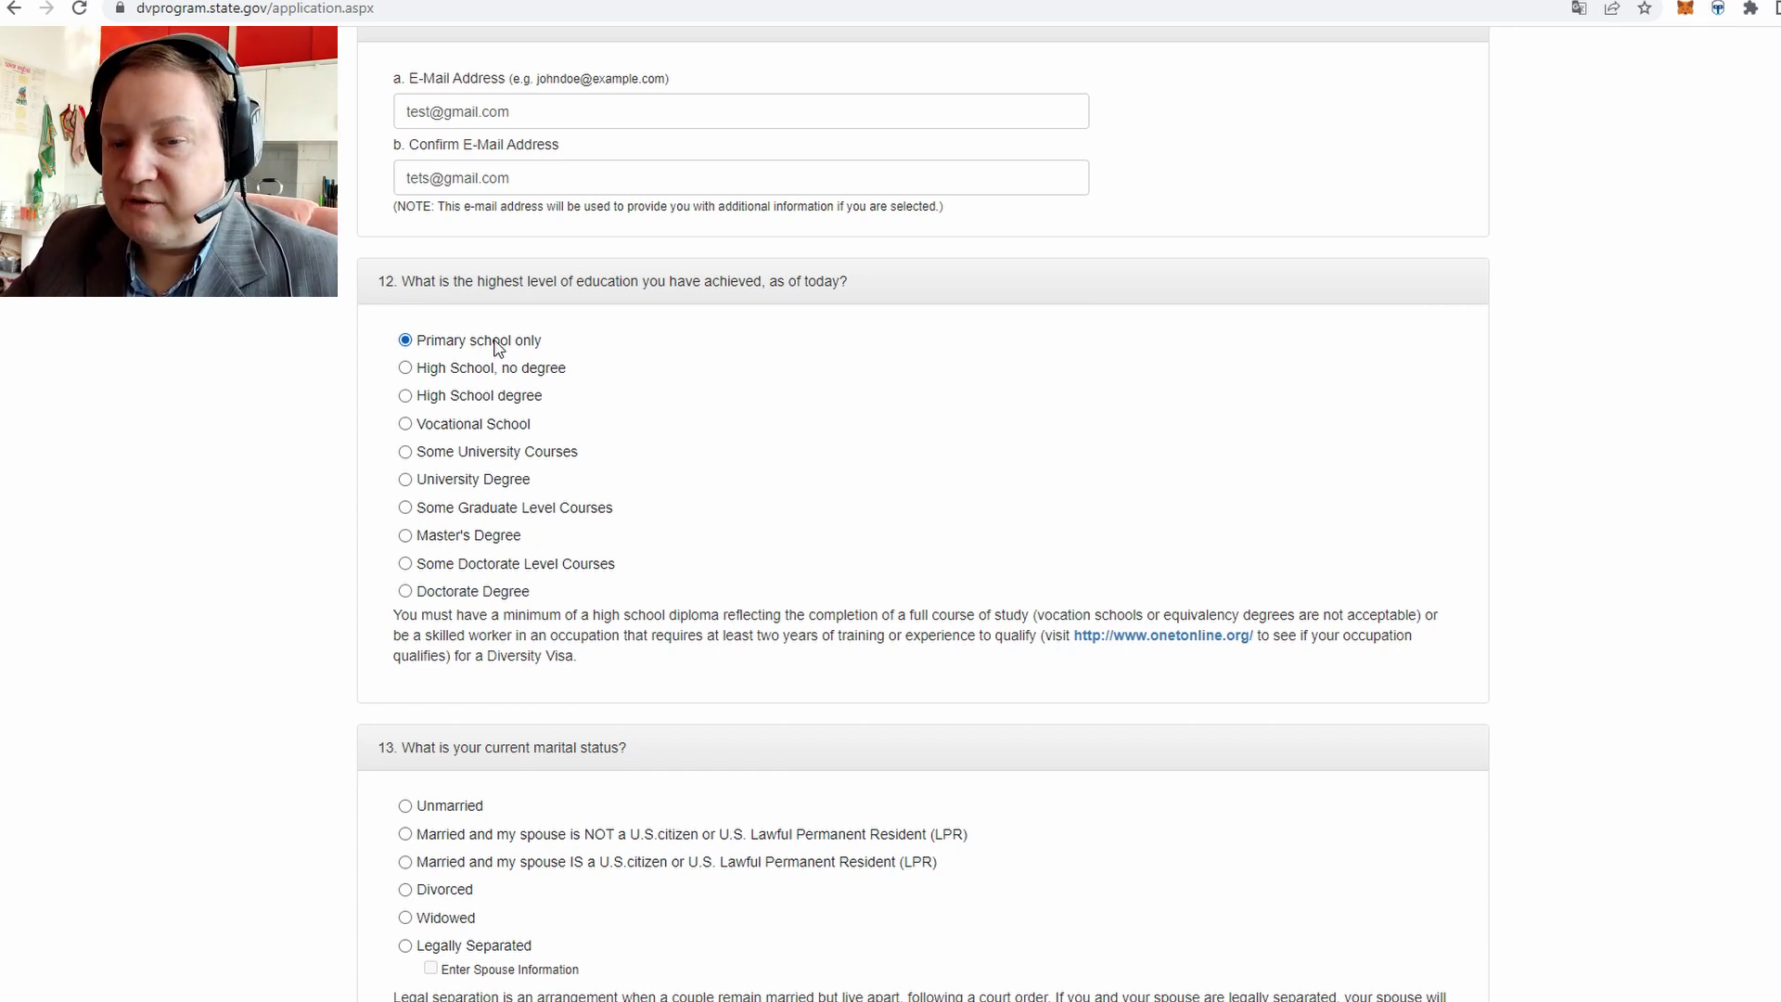
click(405, 480)
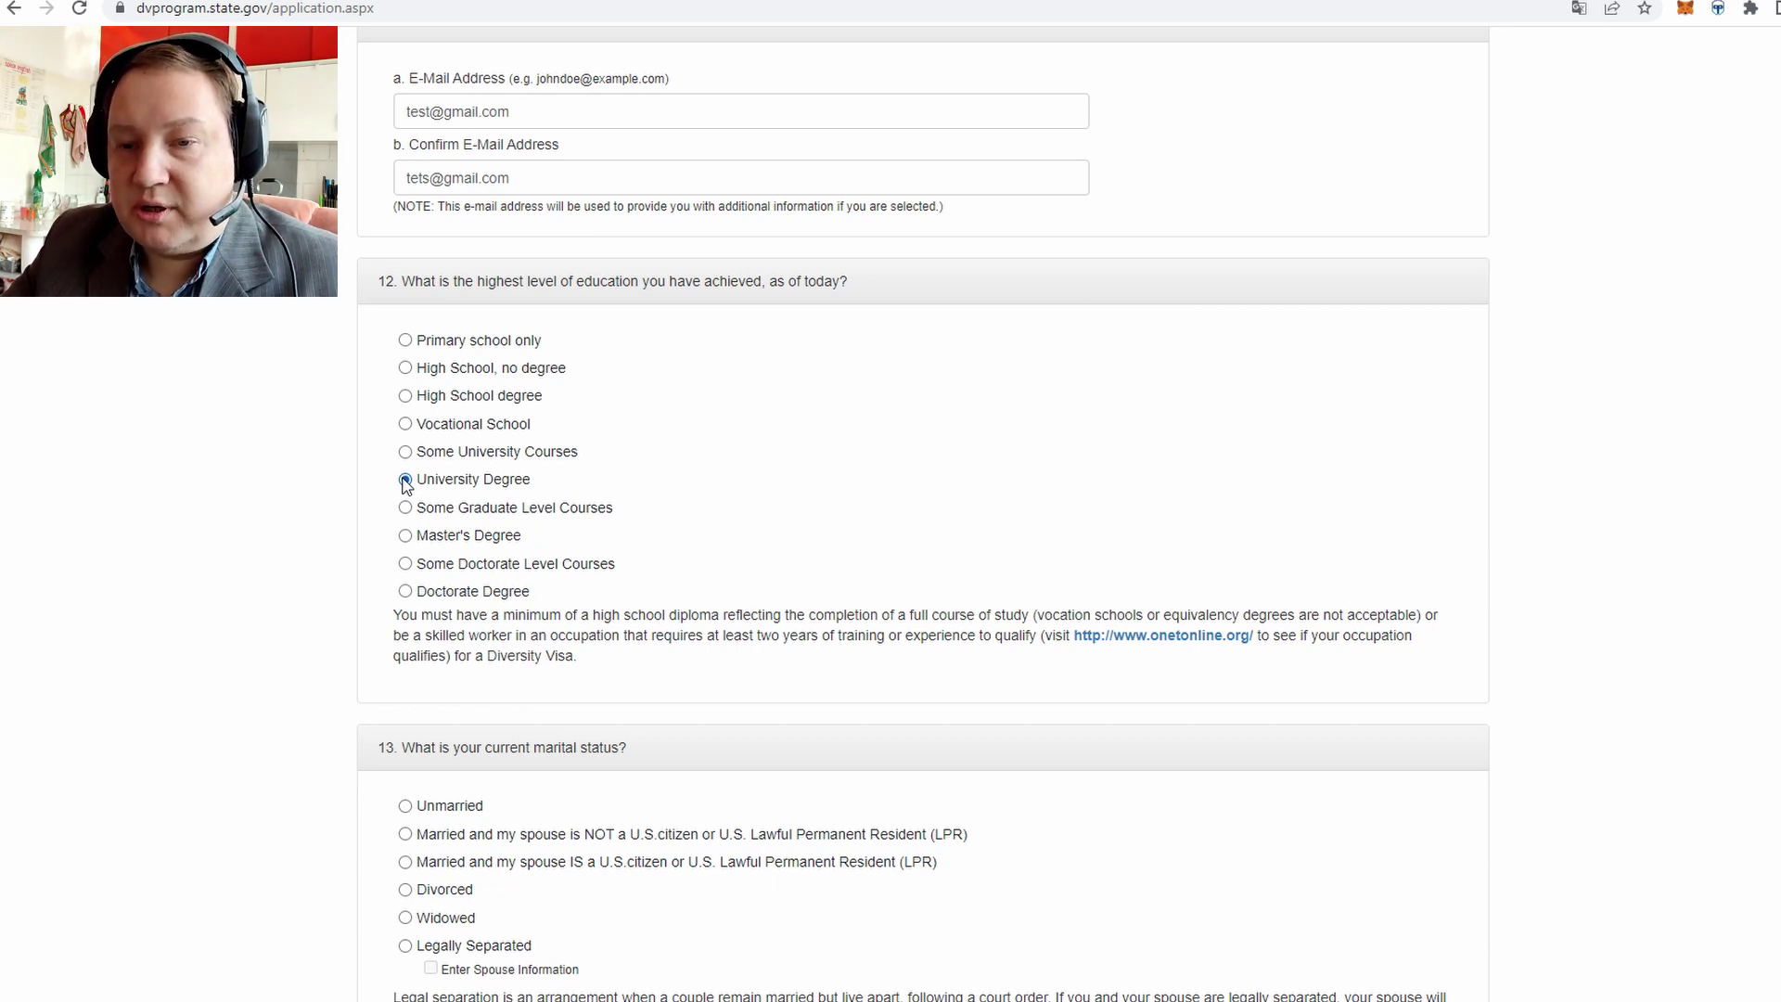
click(407, 396)
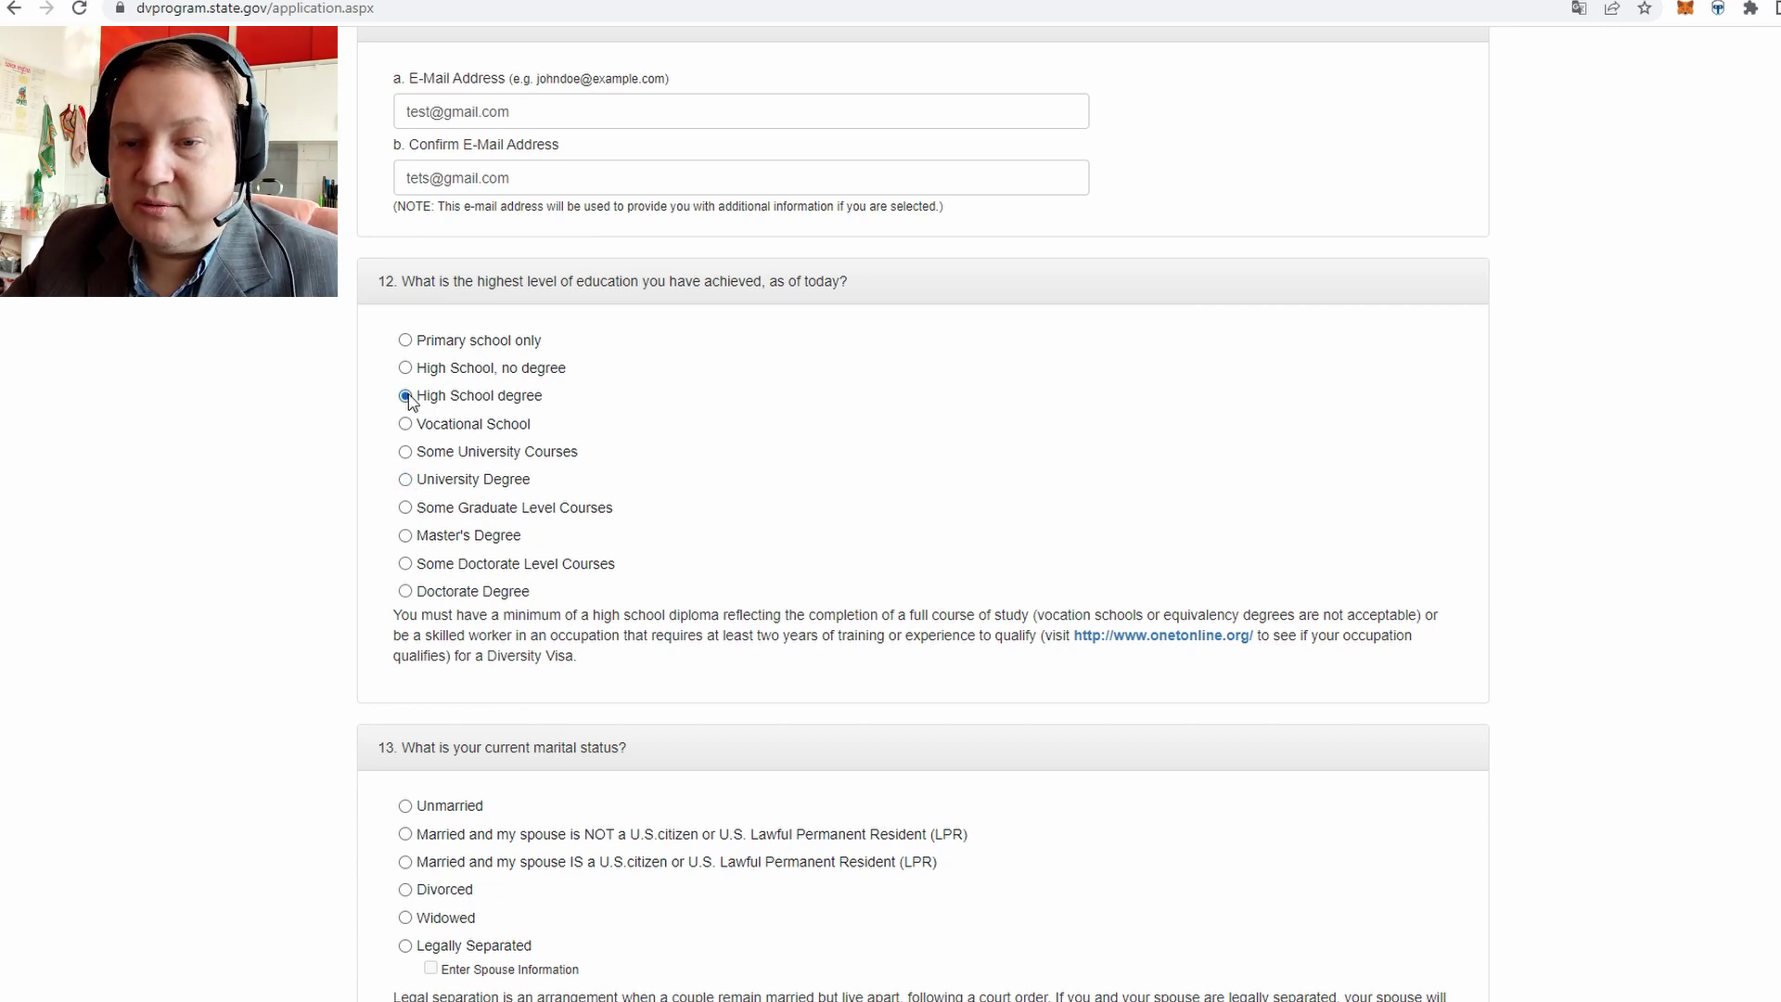
click(405, 480)
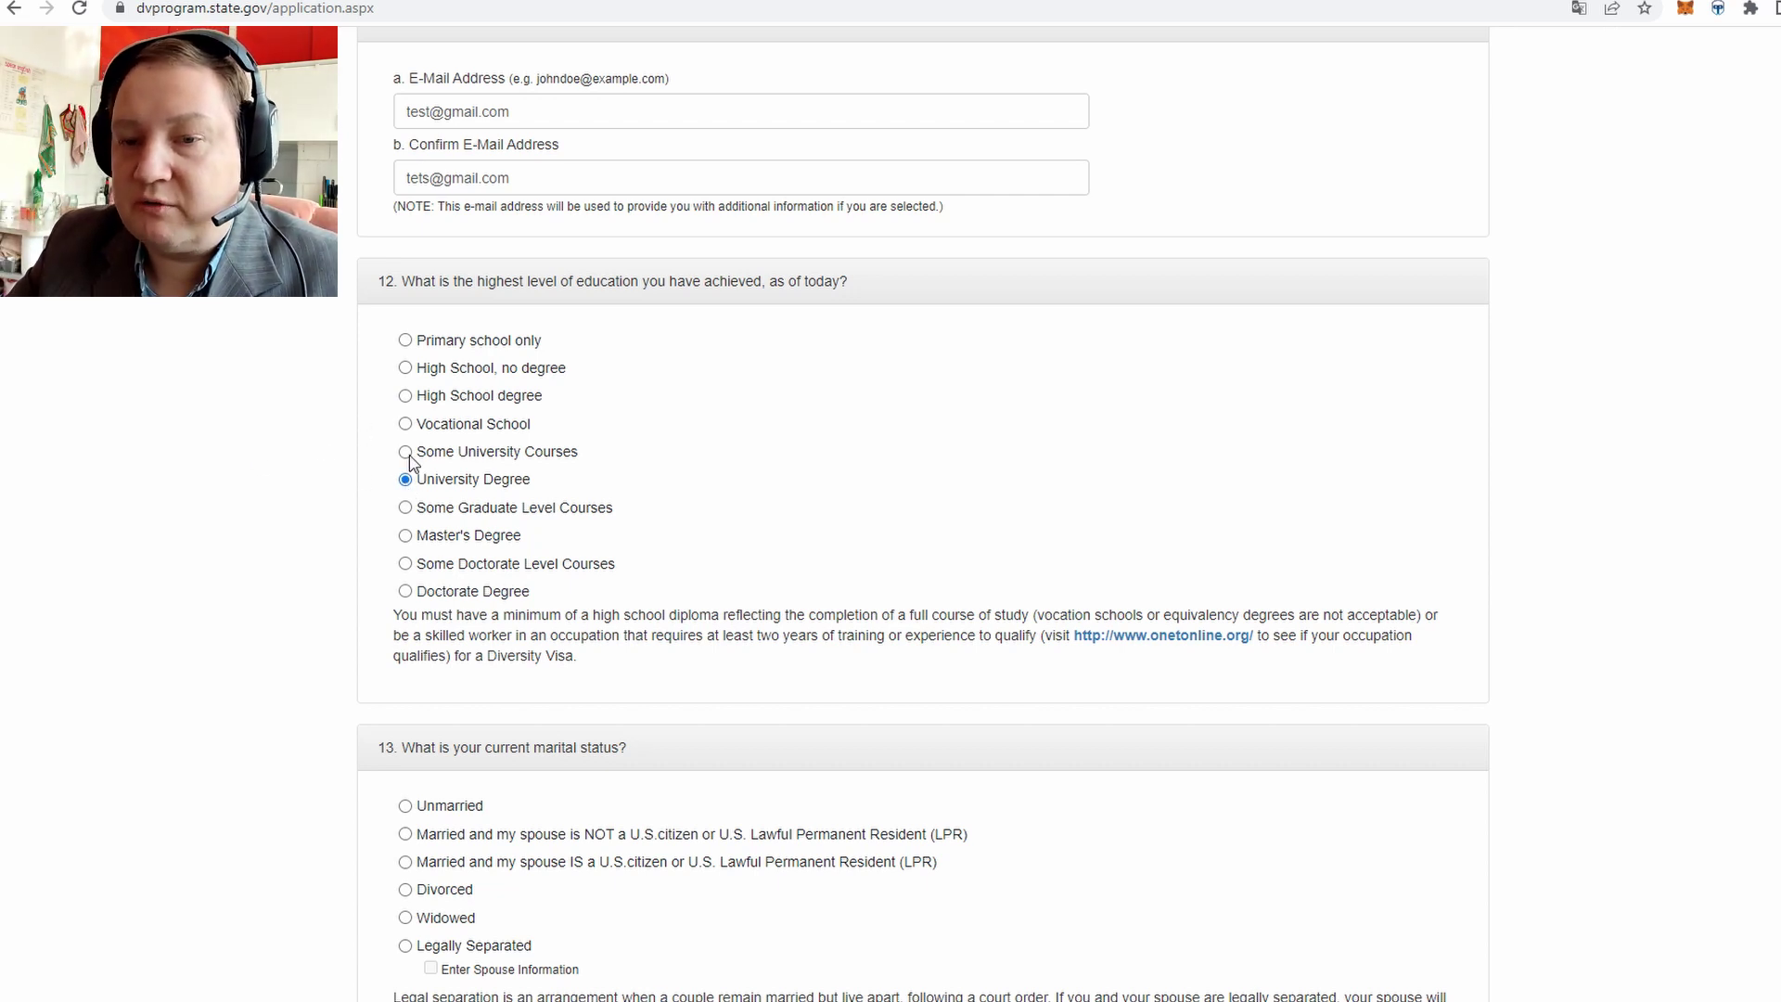
Mark marital status as married to a spouse who is not a U.S. citizen
scroll(365, 457, down, 2)
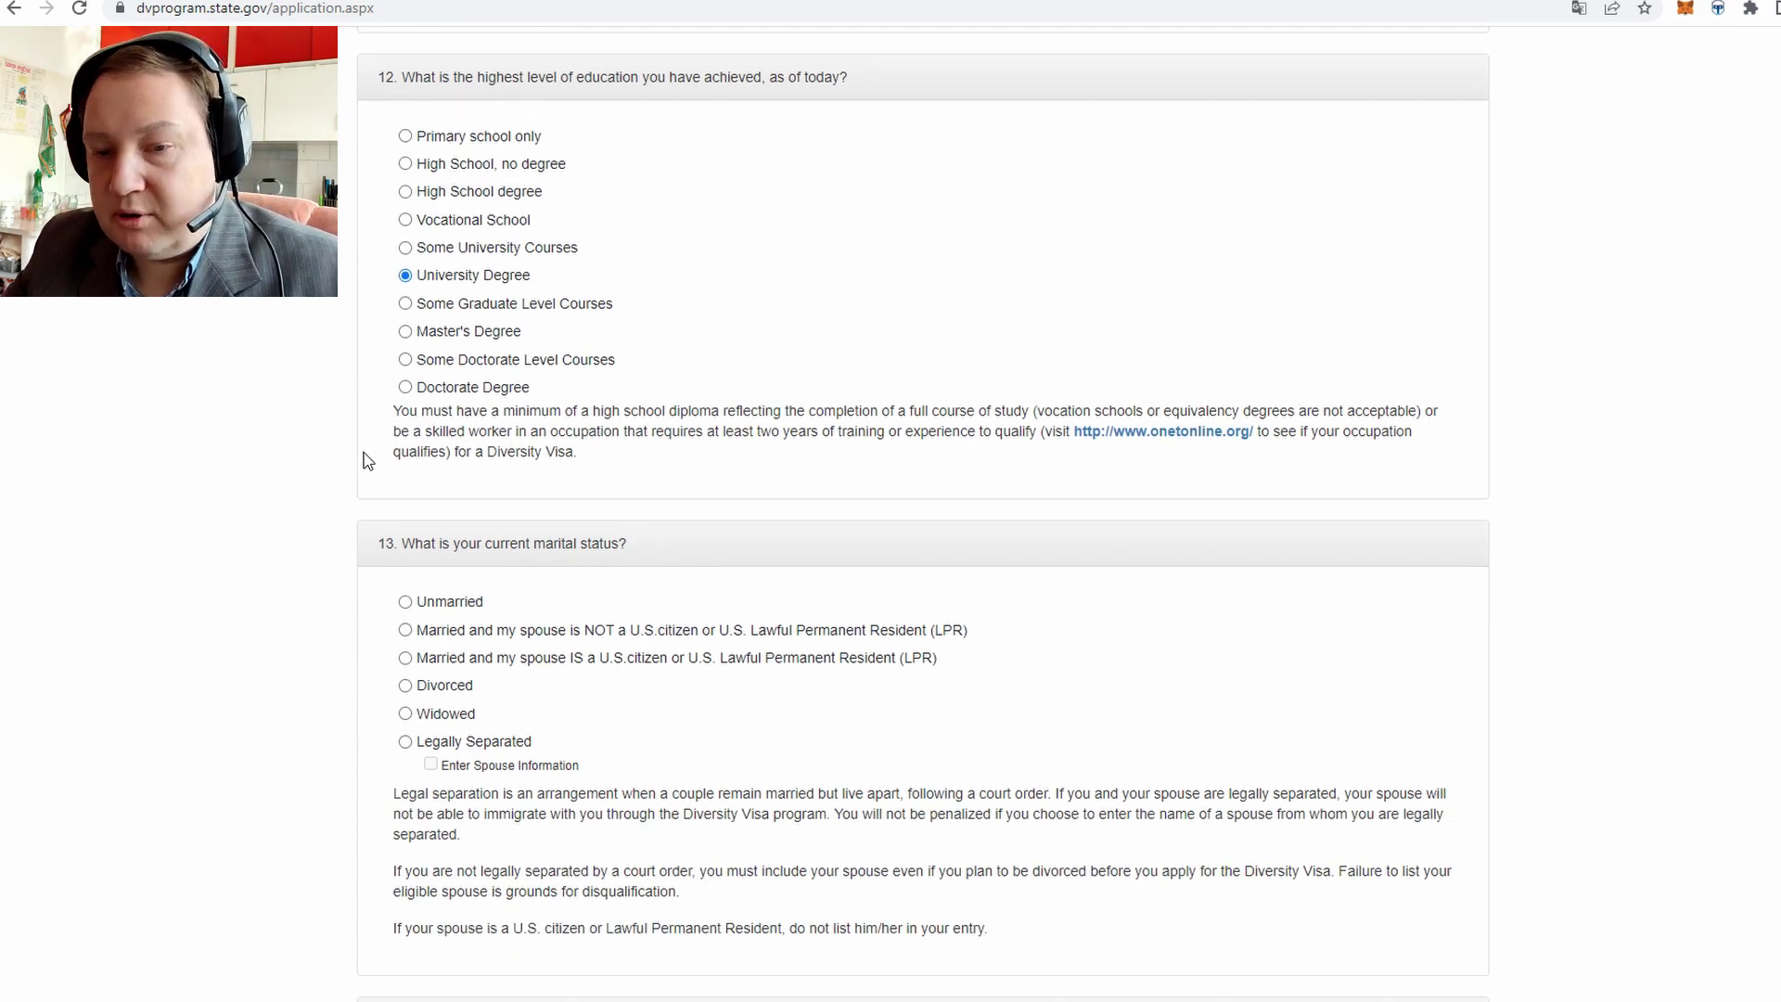
scroll(368, 461, down, 2)
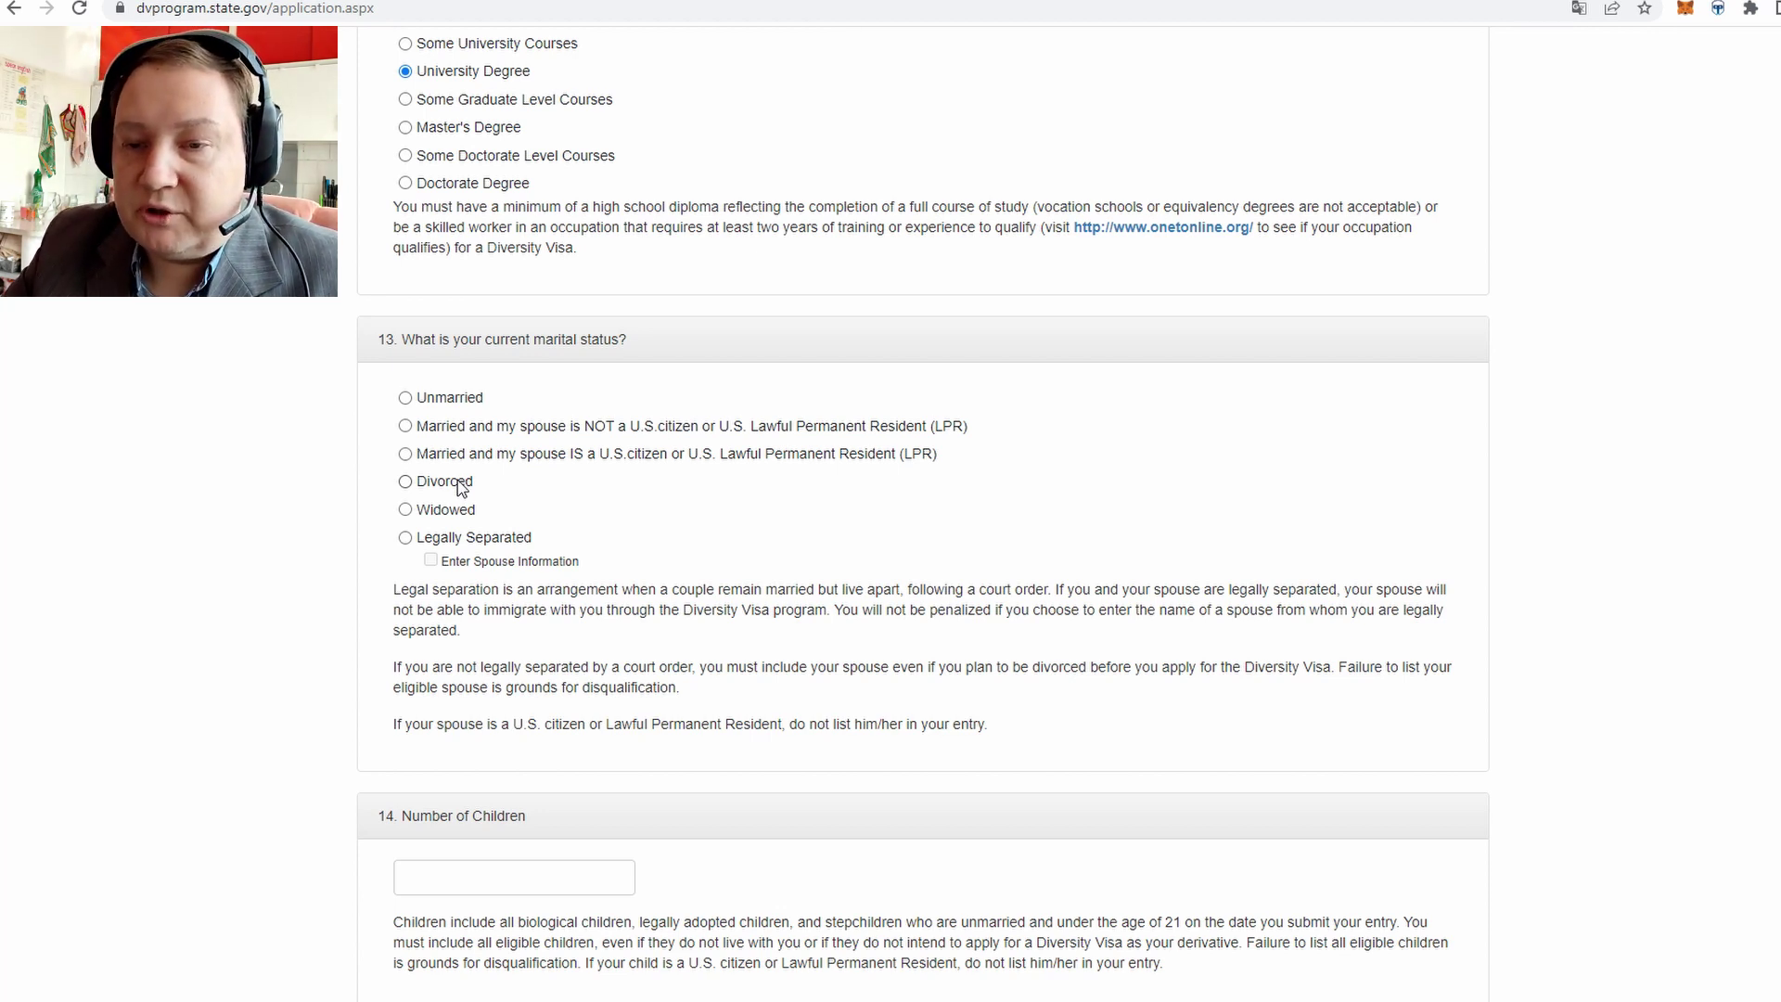
click(444, 428)
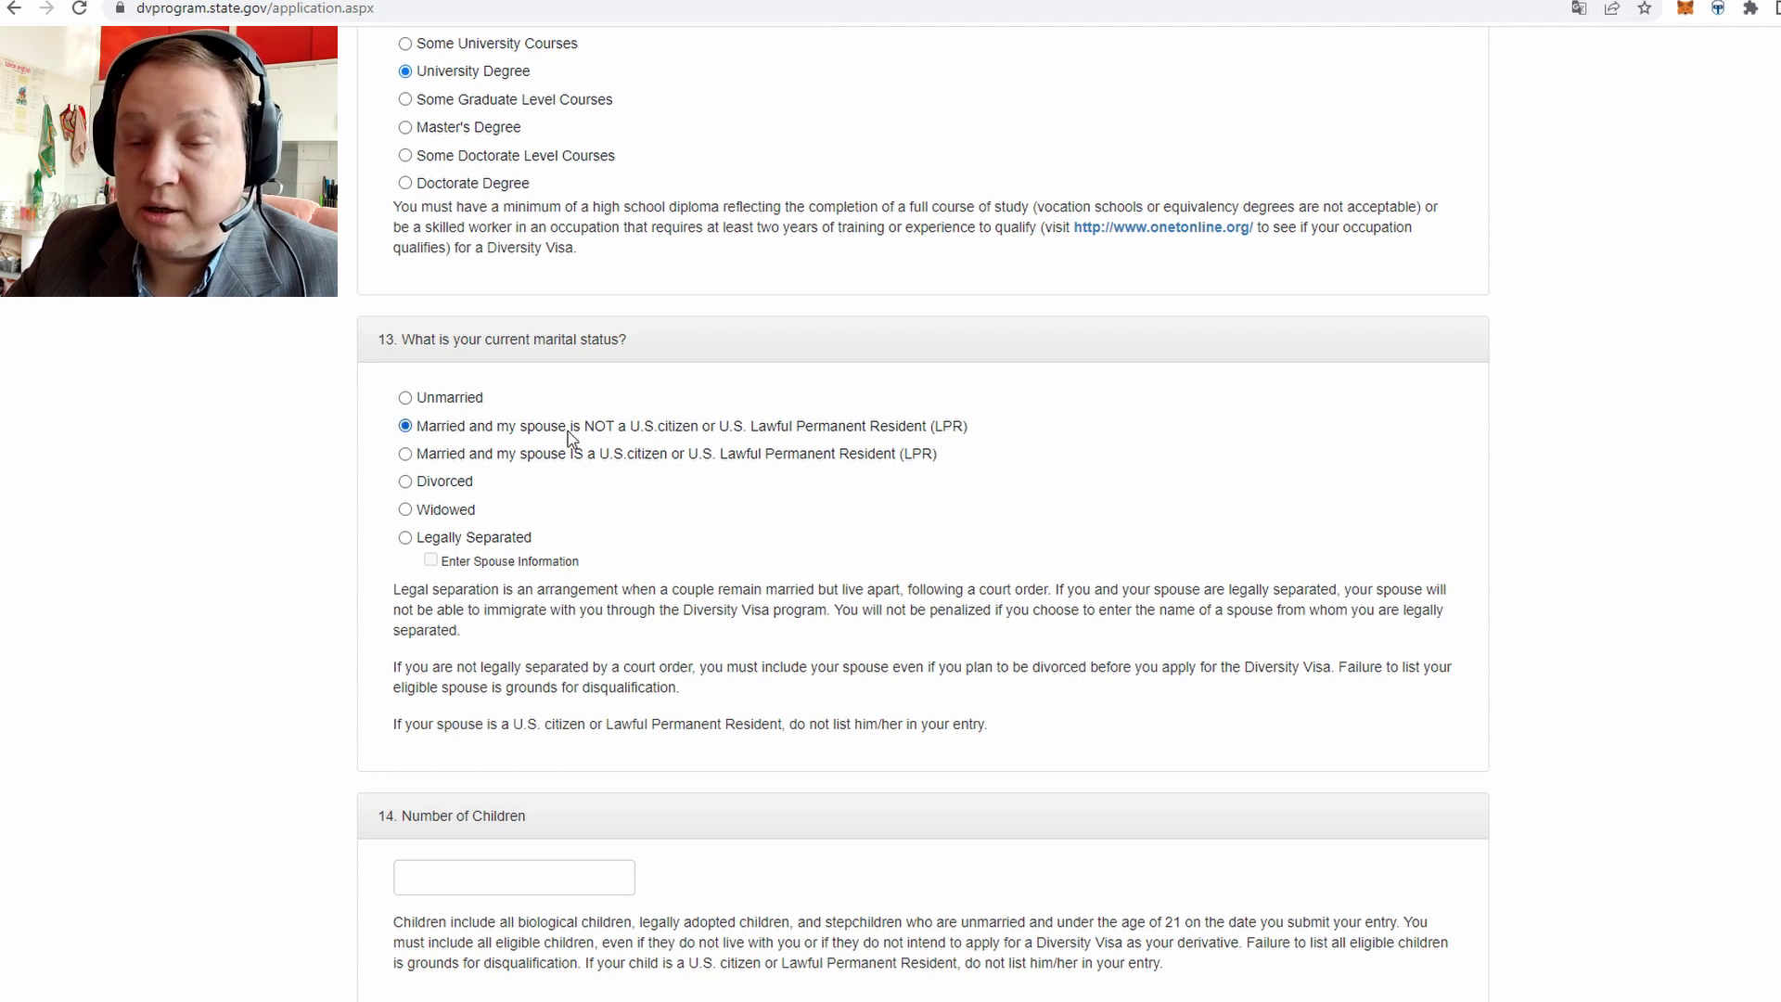
drag(571, 438, 927, 436)
click(989, 438)
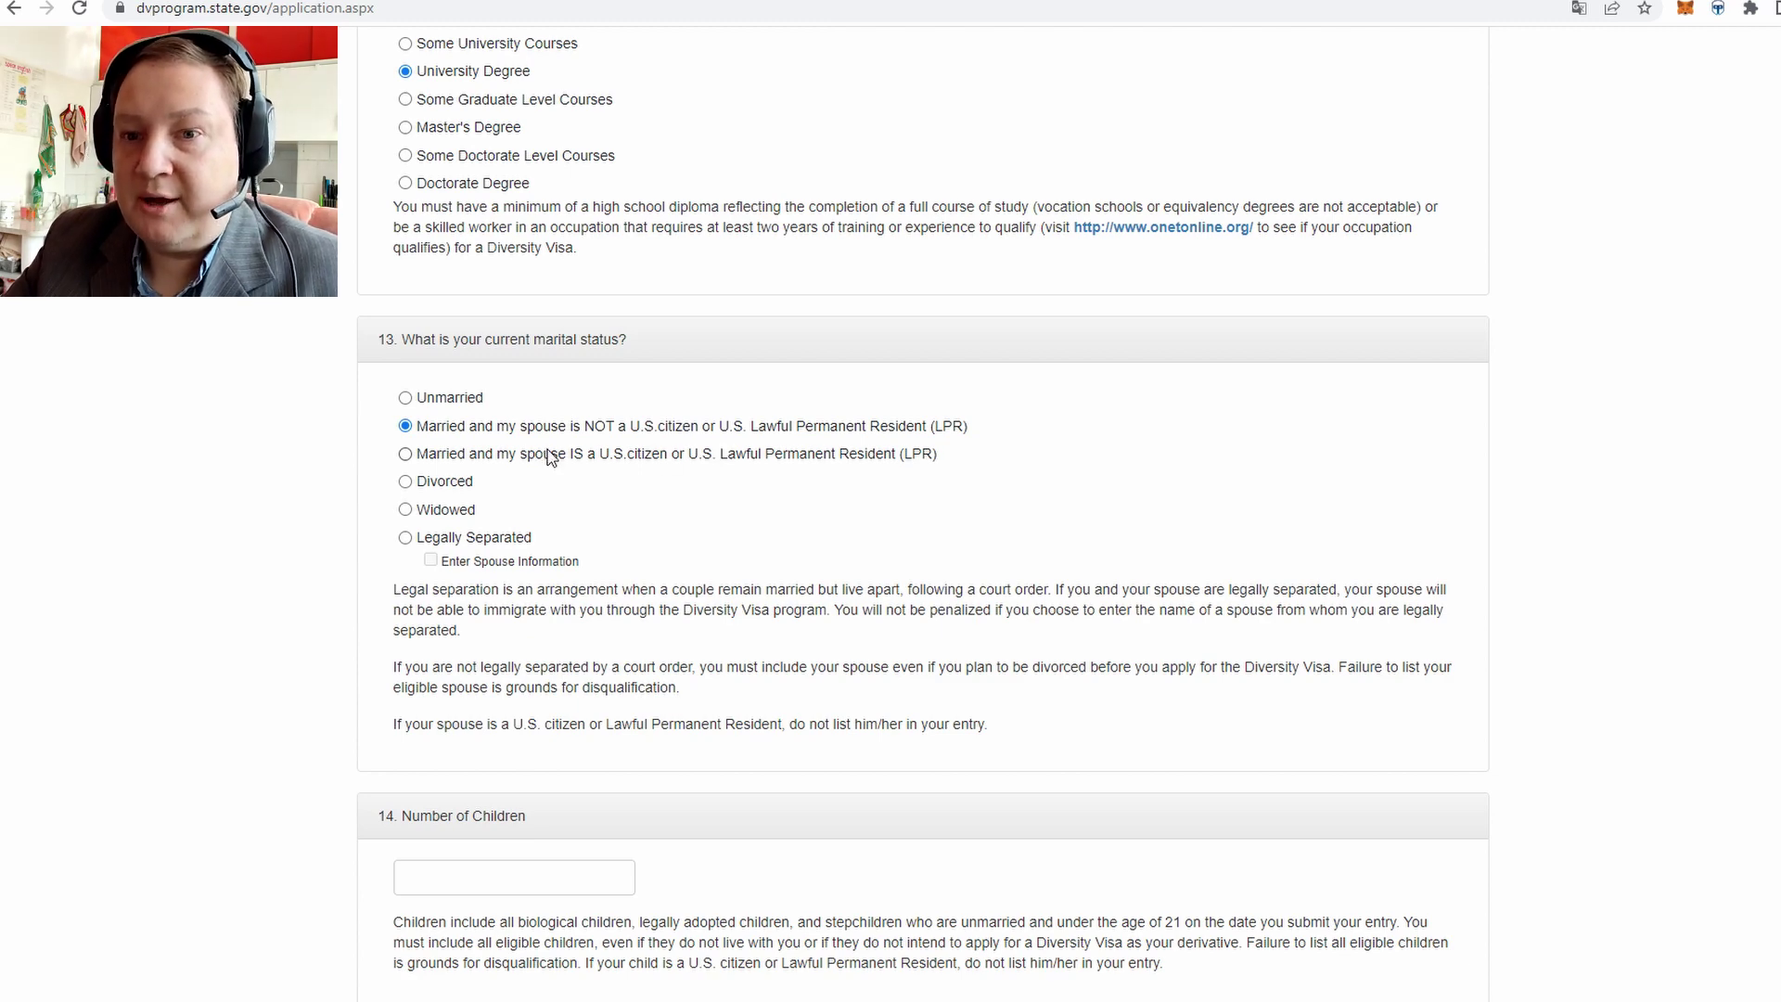
scroll(330, 459, down, 3)
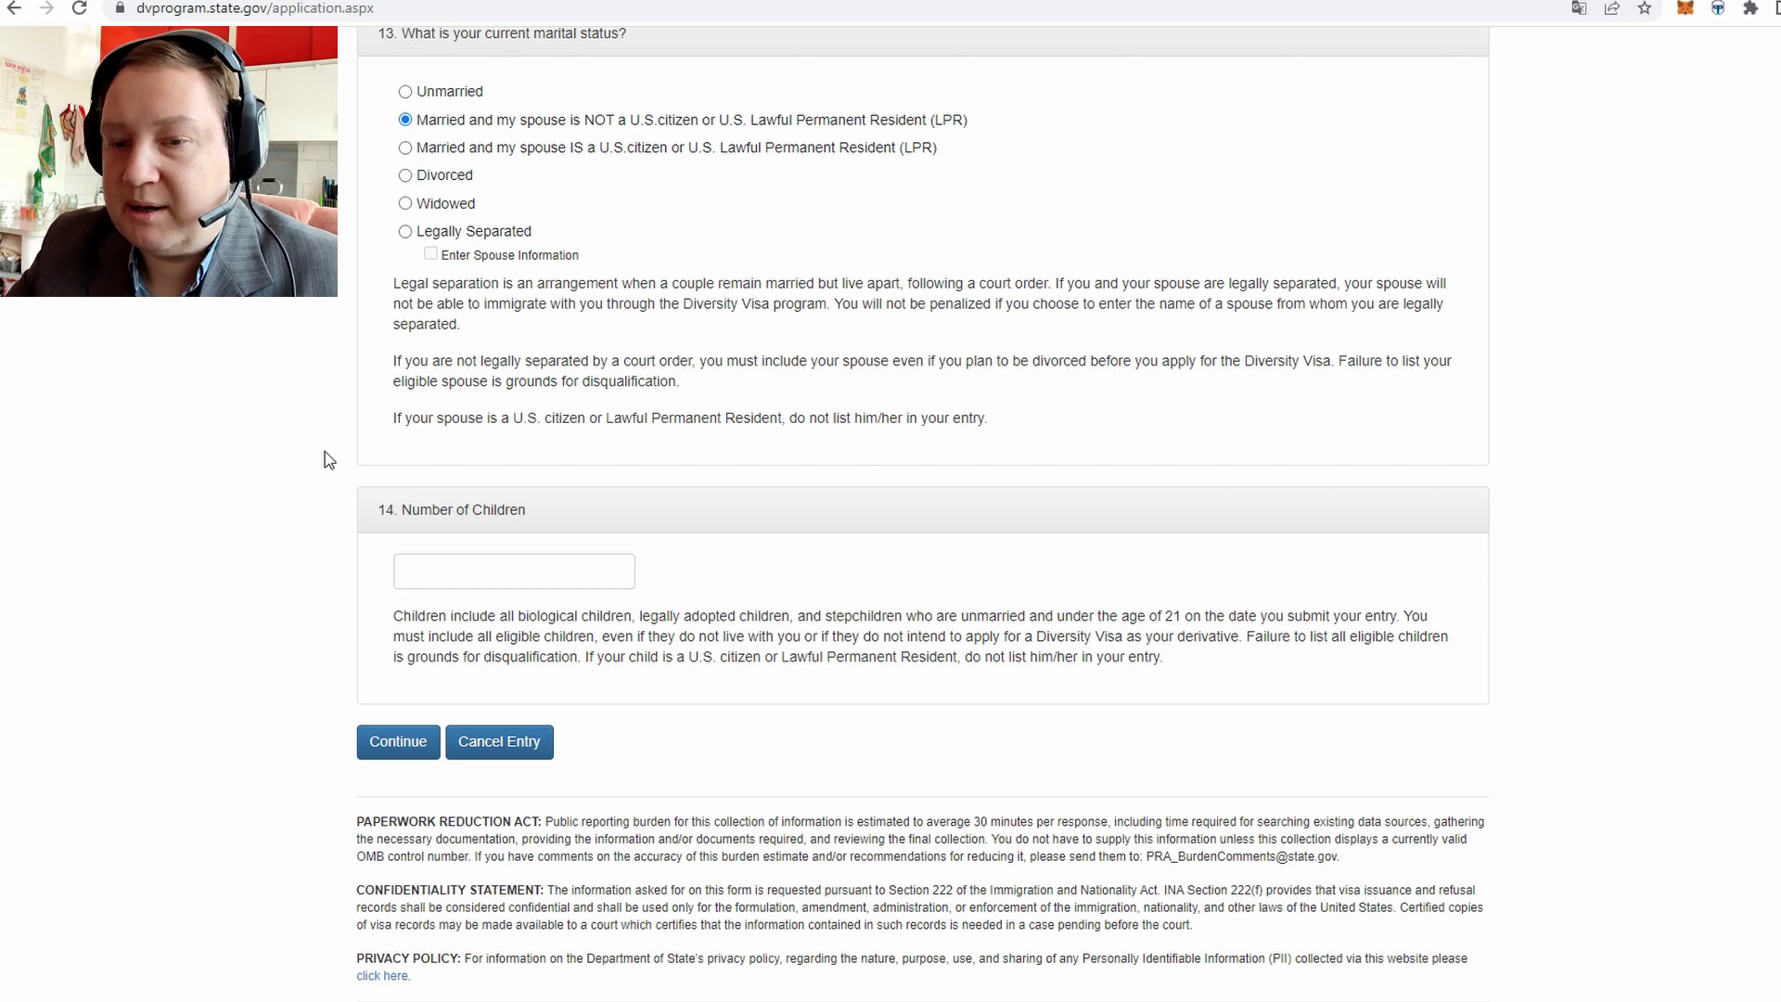
click(459, 570)
Enter 2 children, submit Part One, and fill the missing District with Almaty
text(2)
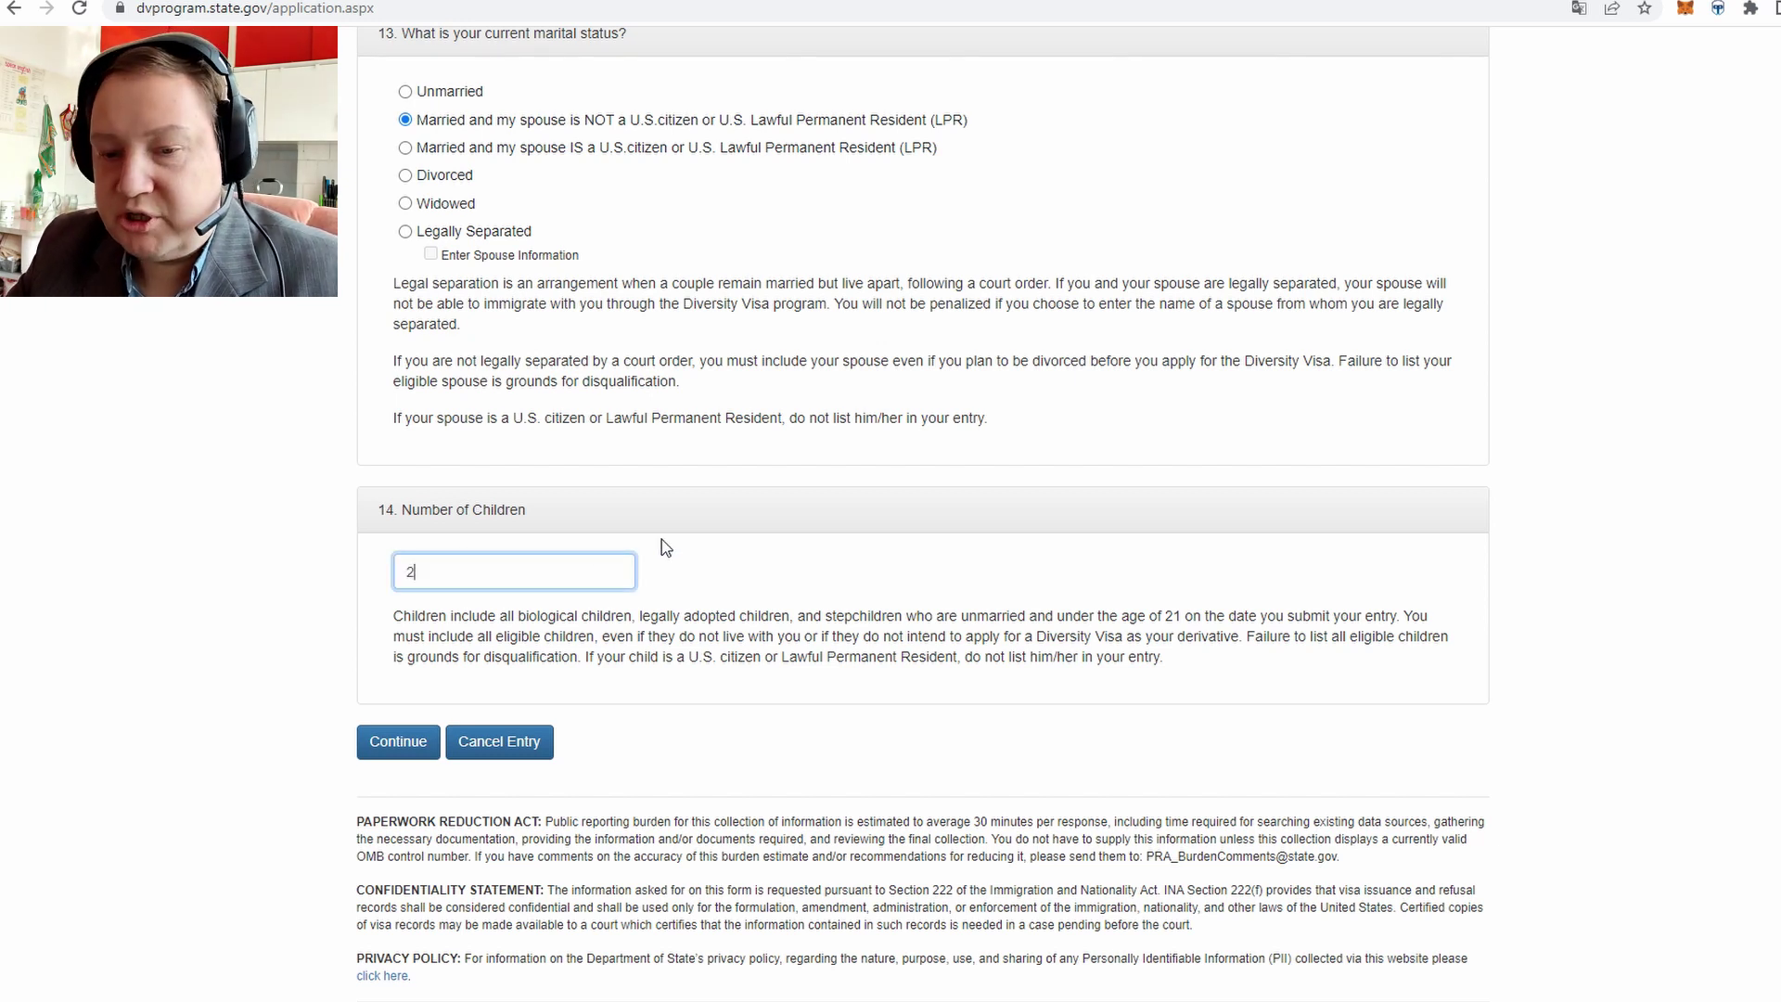
click(406, 748)
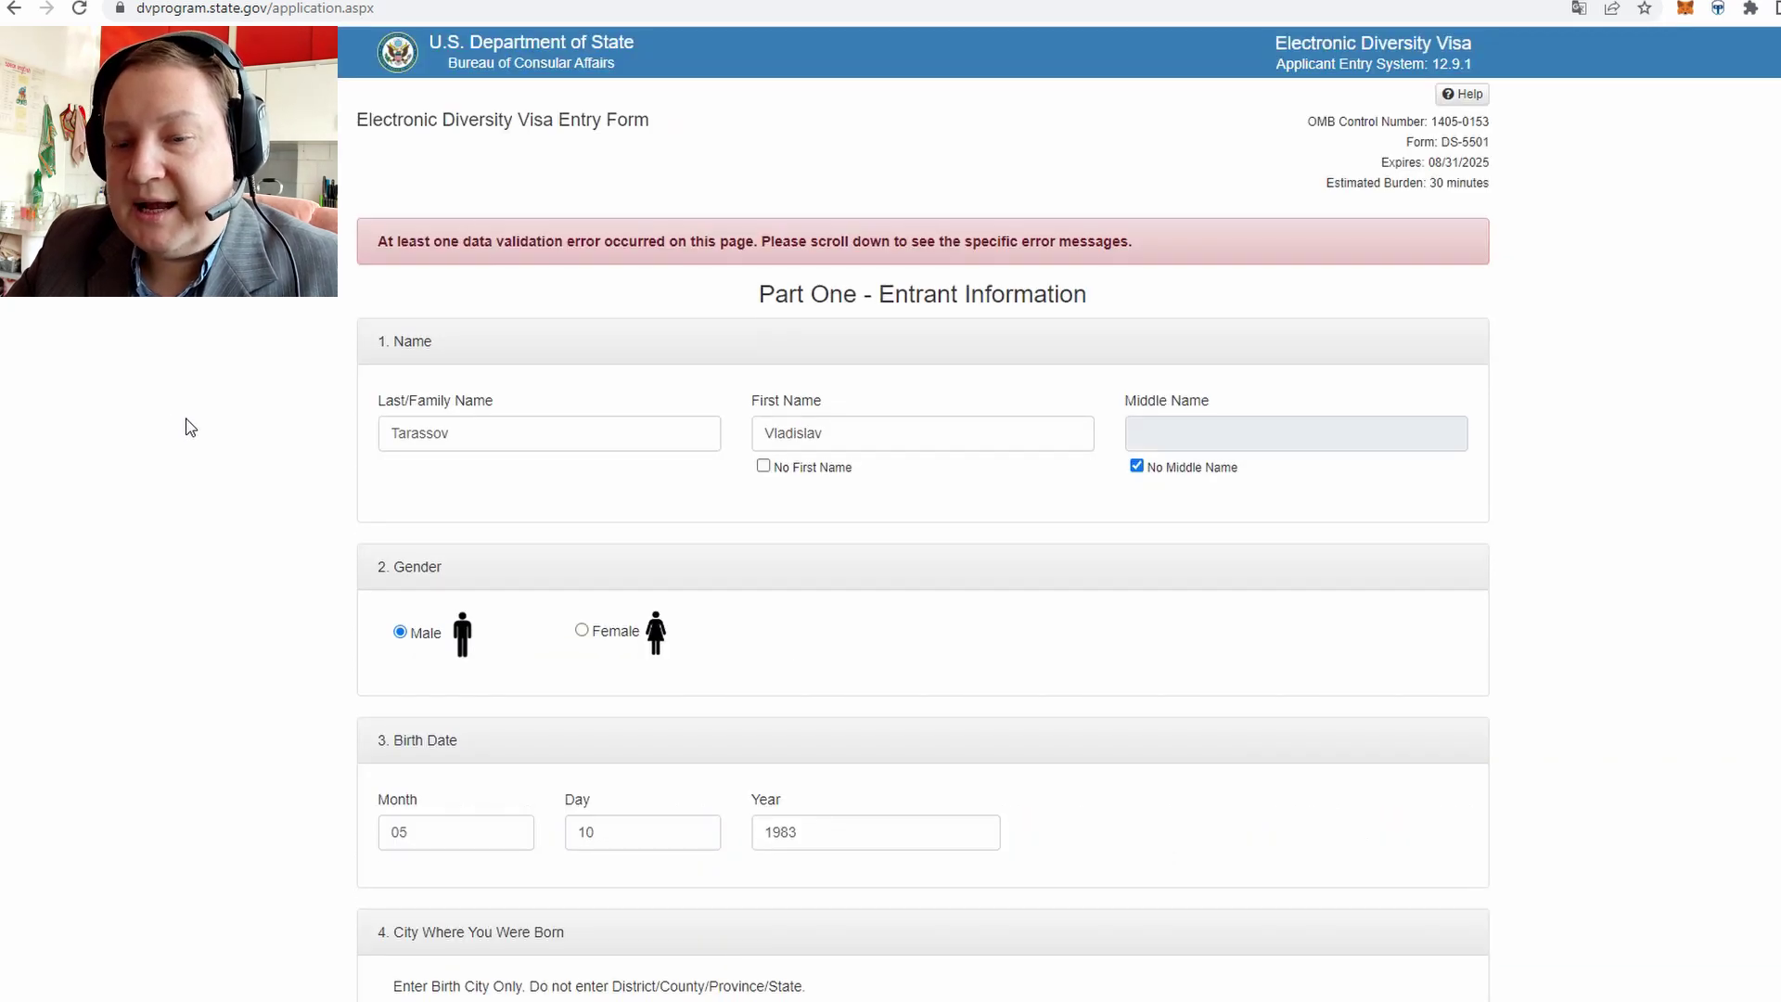
scroll(190, 426, down, 20)
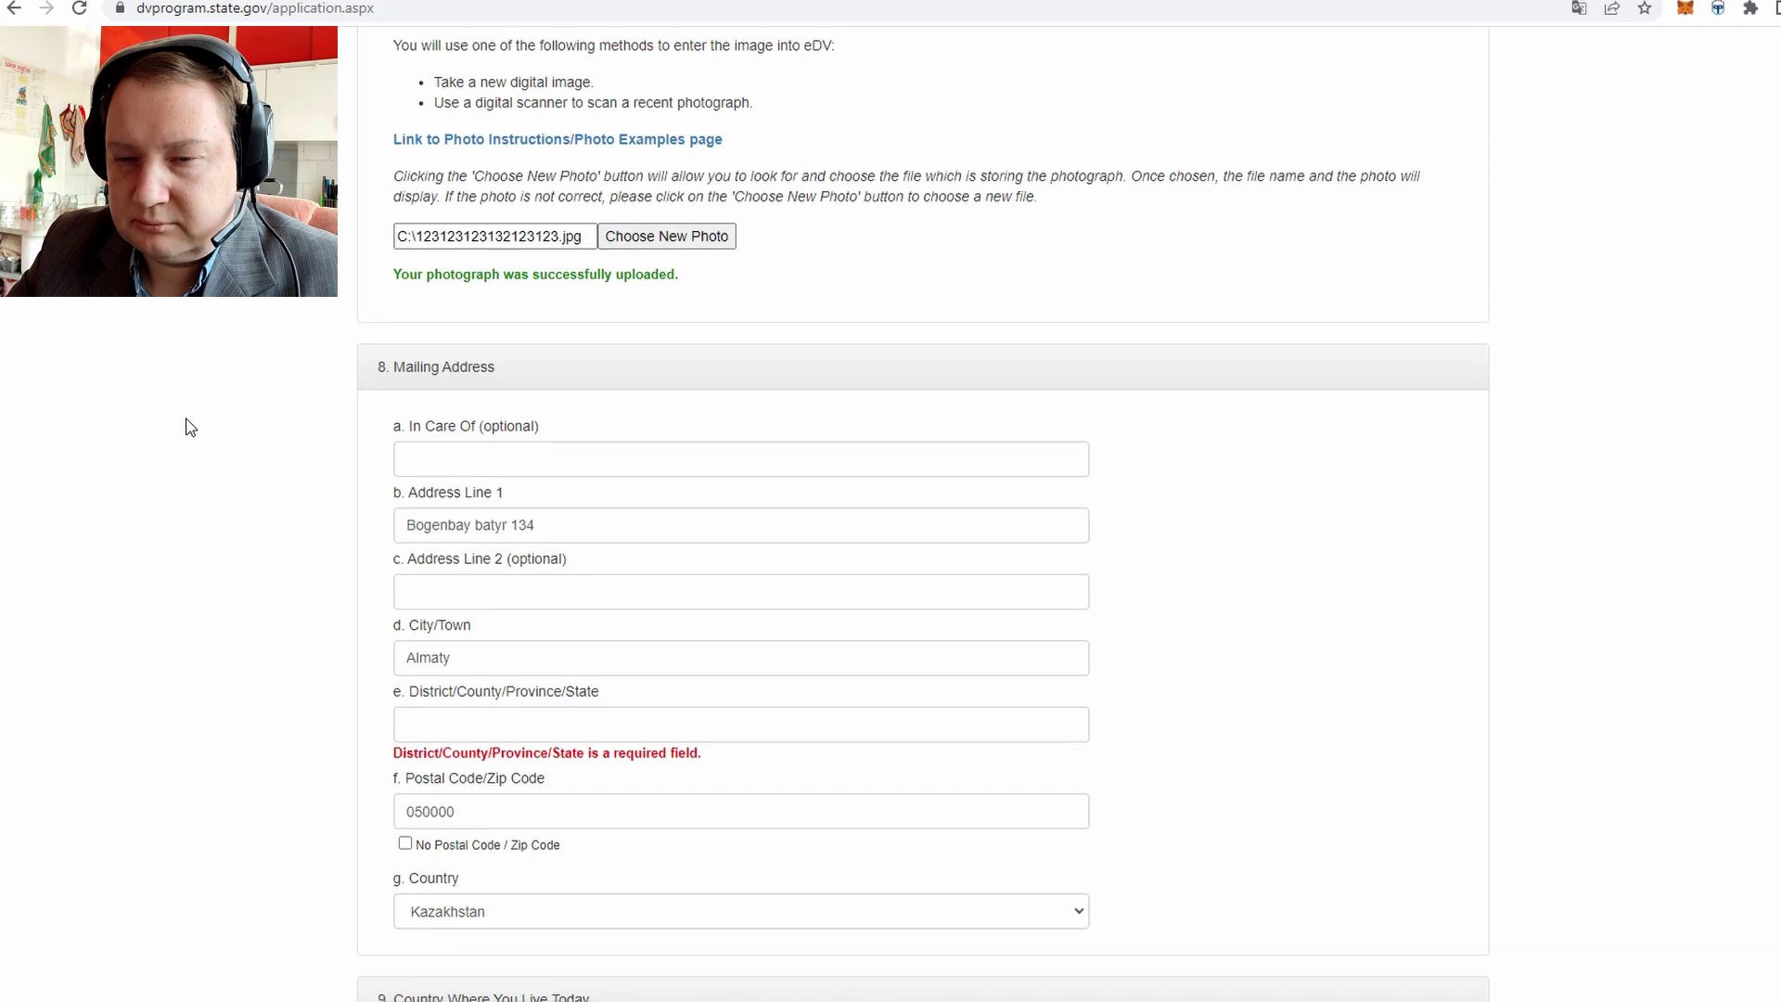
scroll(190, 427, down, 3)
click(478, 420)
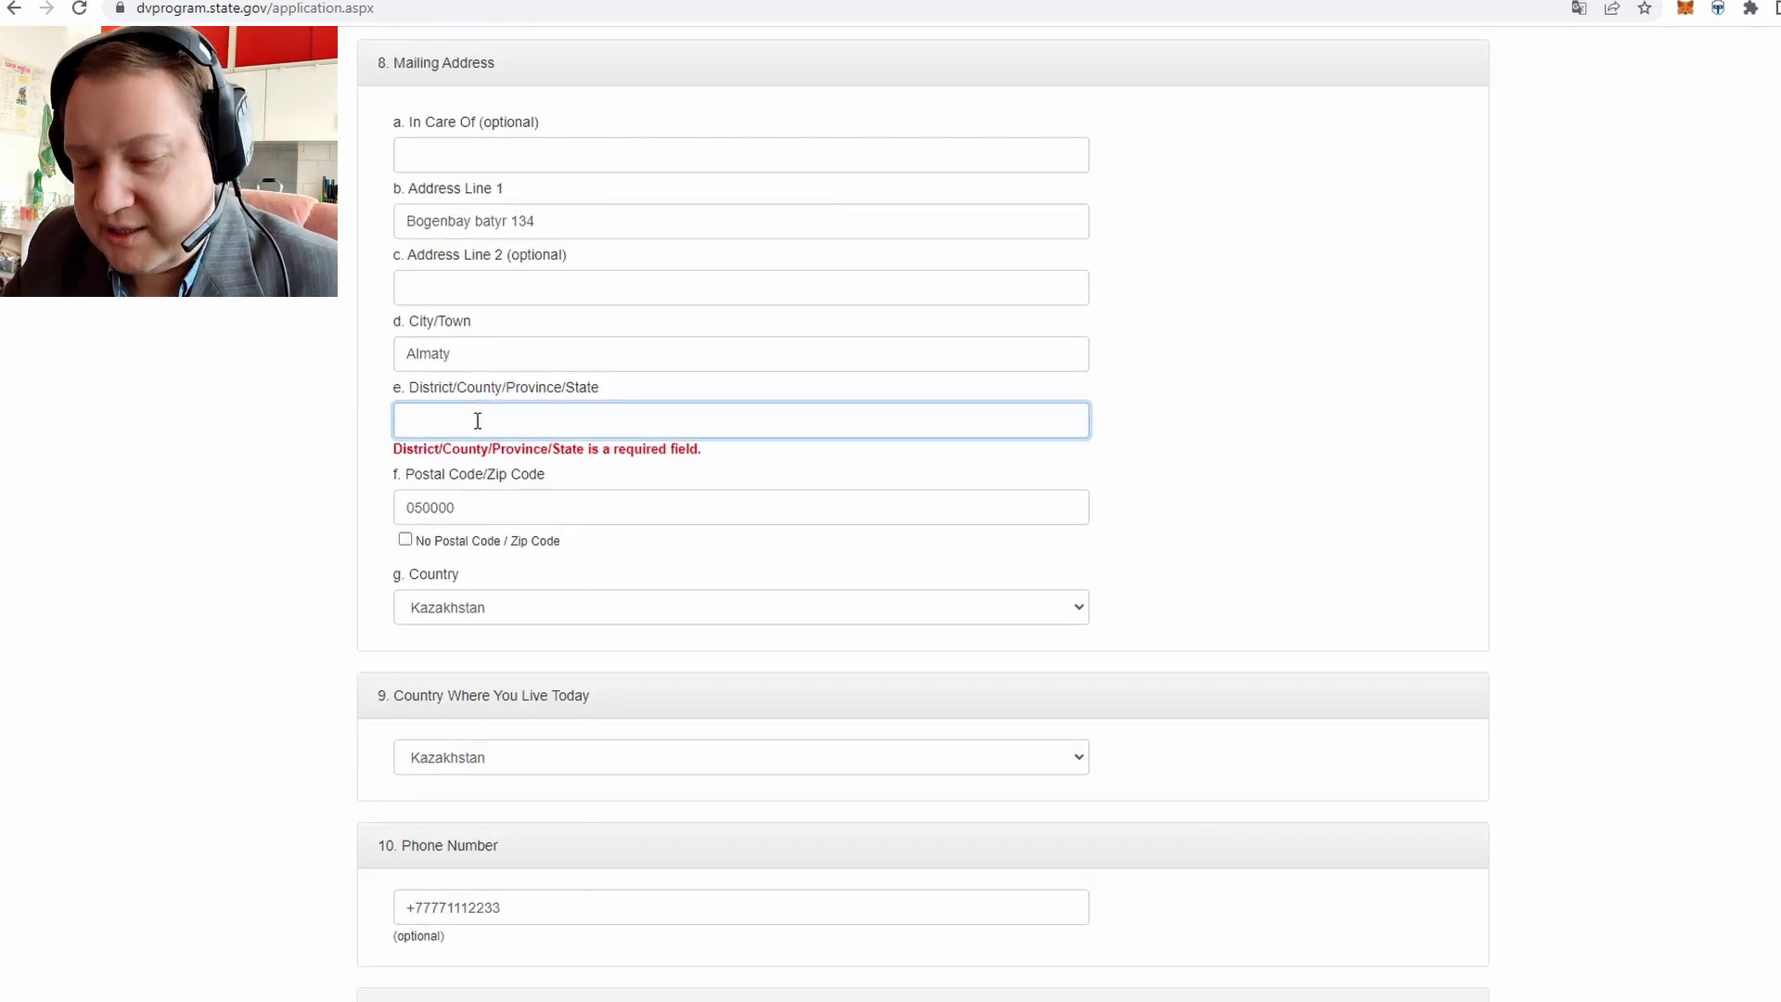
text(Almaty)
key(ctrl+a)
click(484, 420)
click(487, 353)
click(507, 413)
Correct the swapped letters in the confirmation e-mail and continue to Part Two – Derivatives
scroll(343, 399, down, 1)
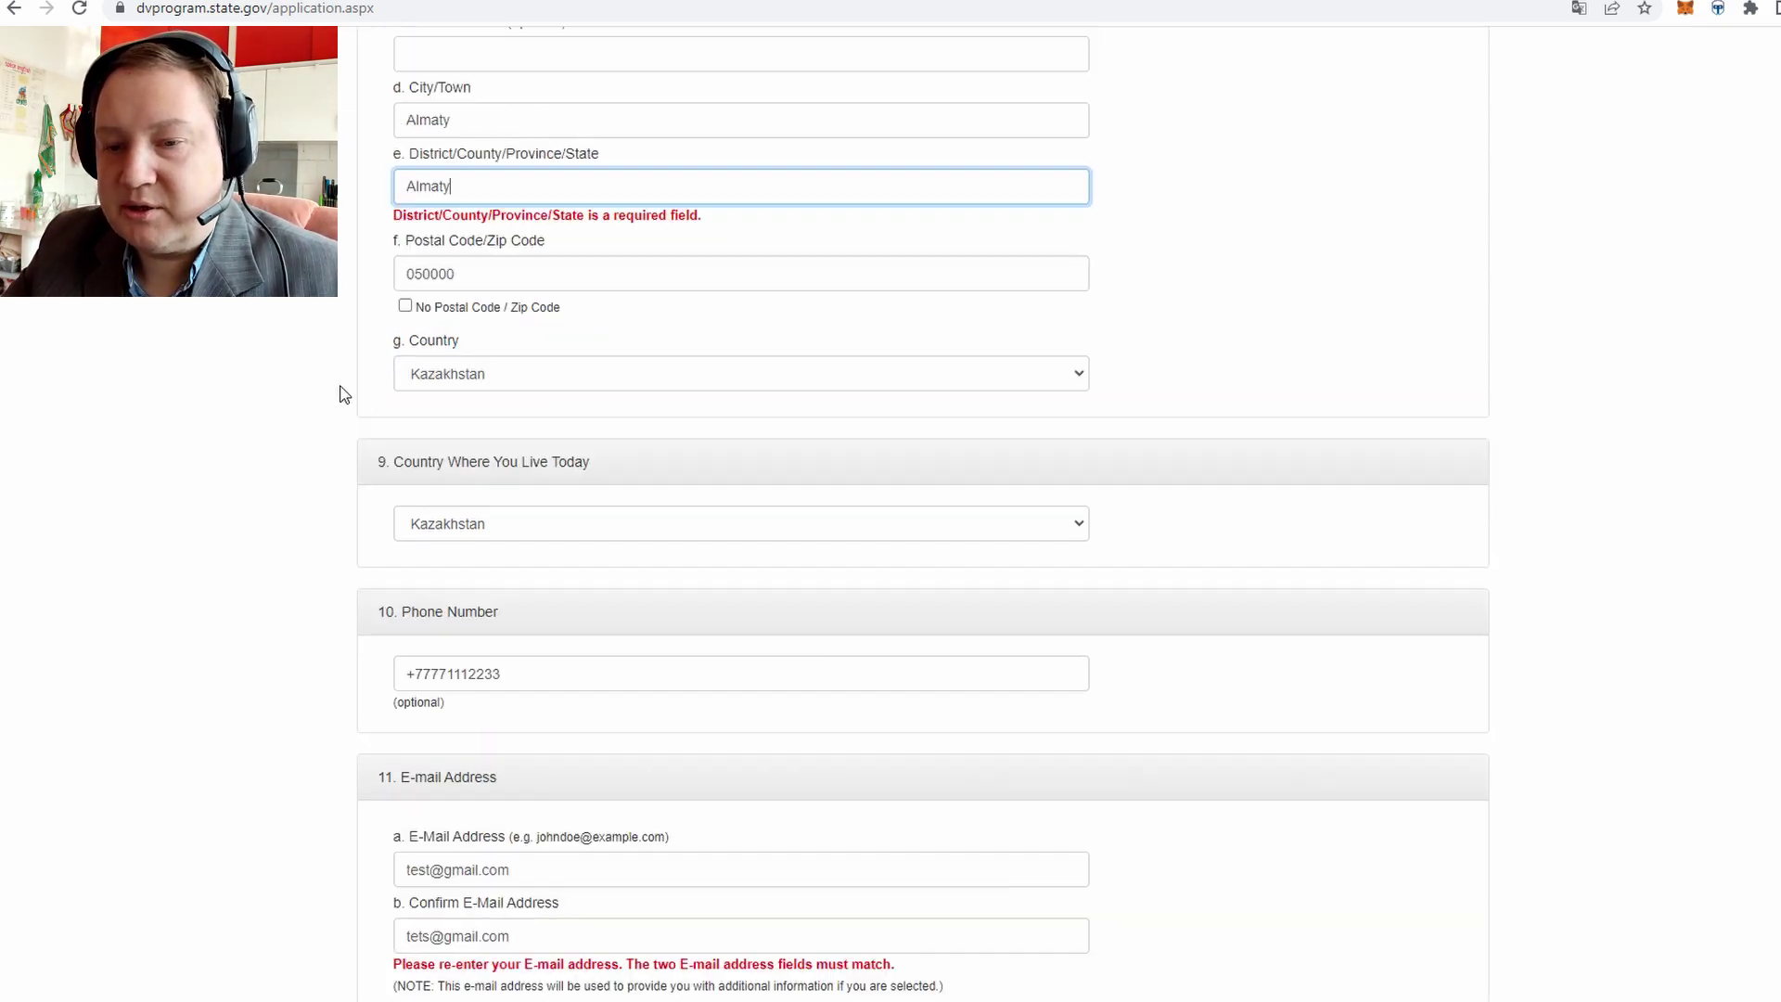
scroll(366, 361, down, 11)
scroll(365, 361, up, 3)
click(435, 332)
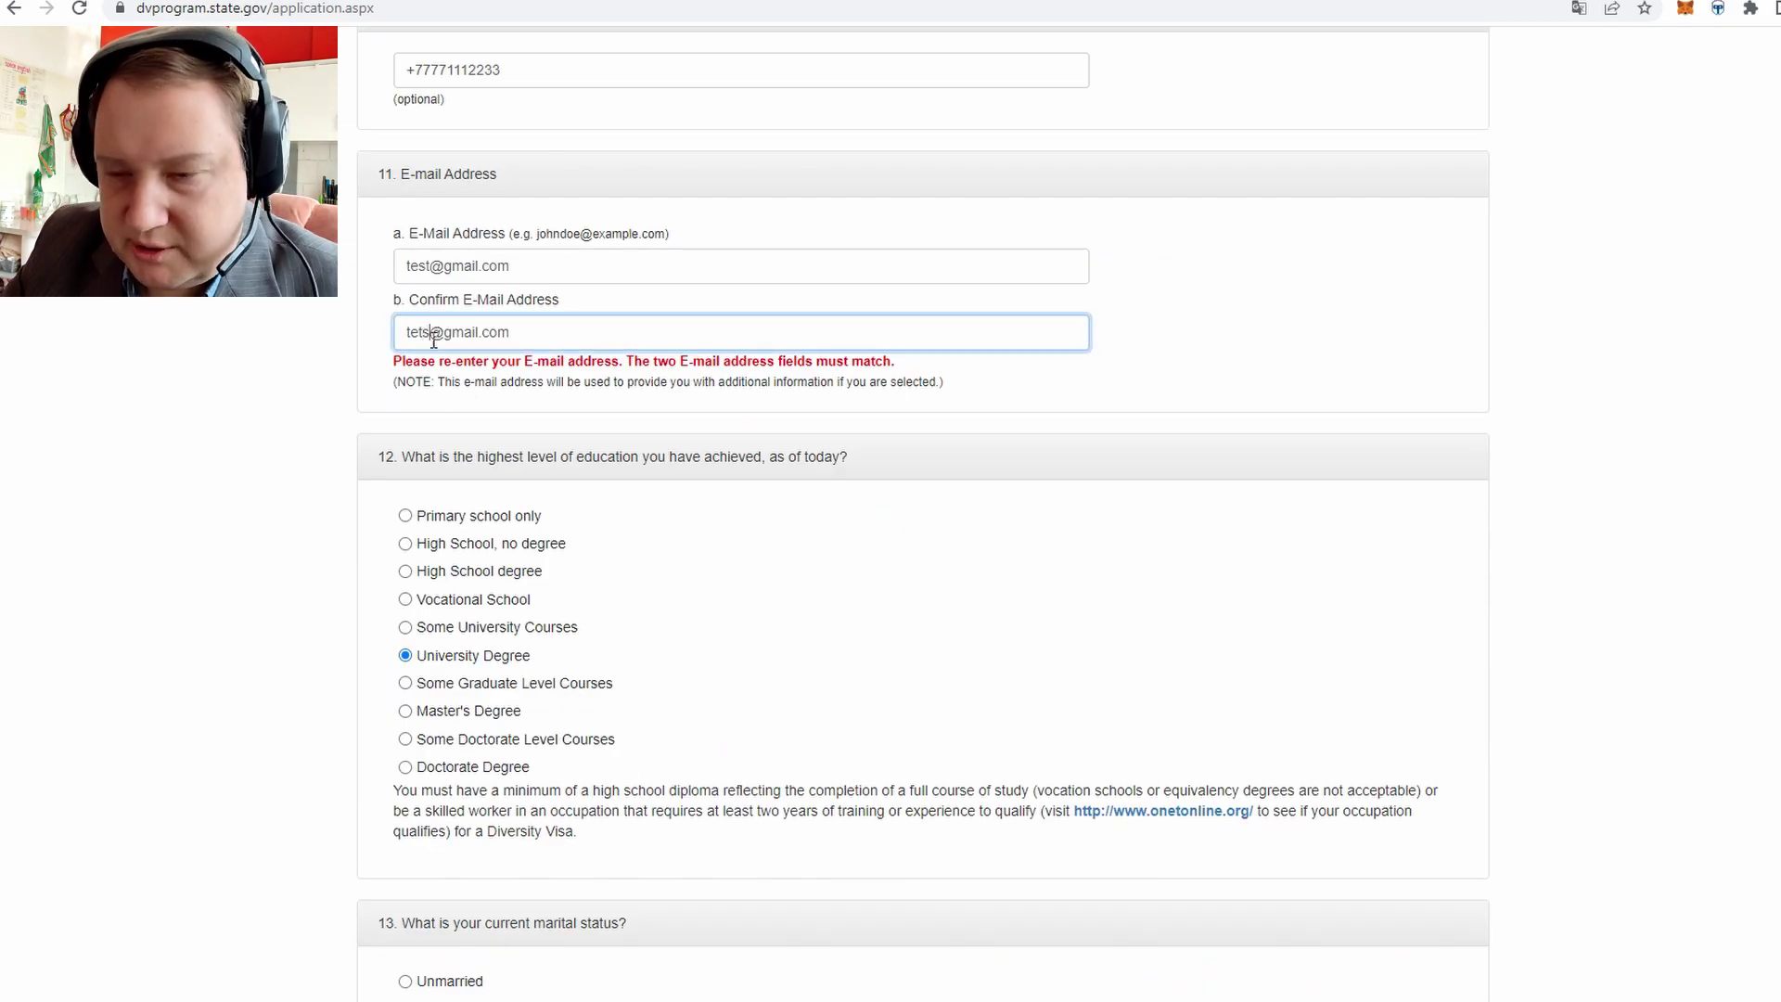
key(BackSpace)
key(BackSpace)
text(st)
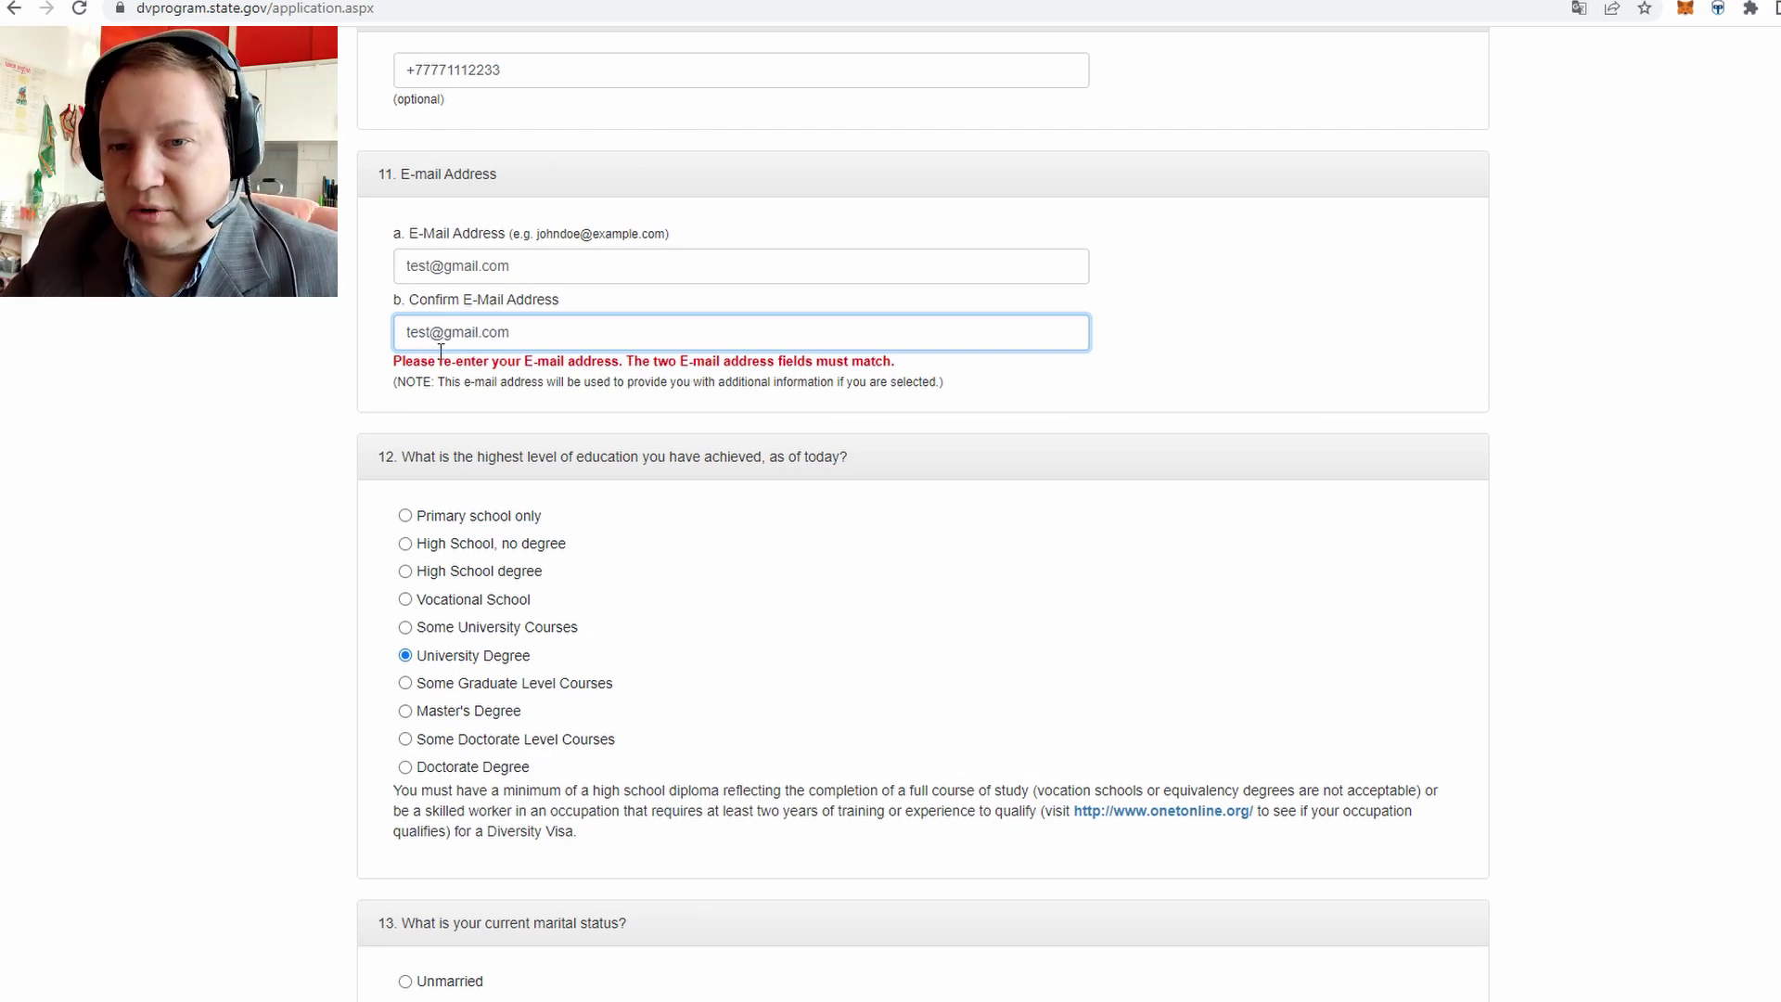
scroll(338, 401, down, 10)
click(390, 728)
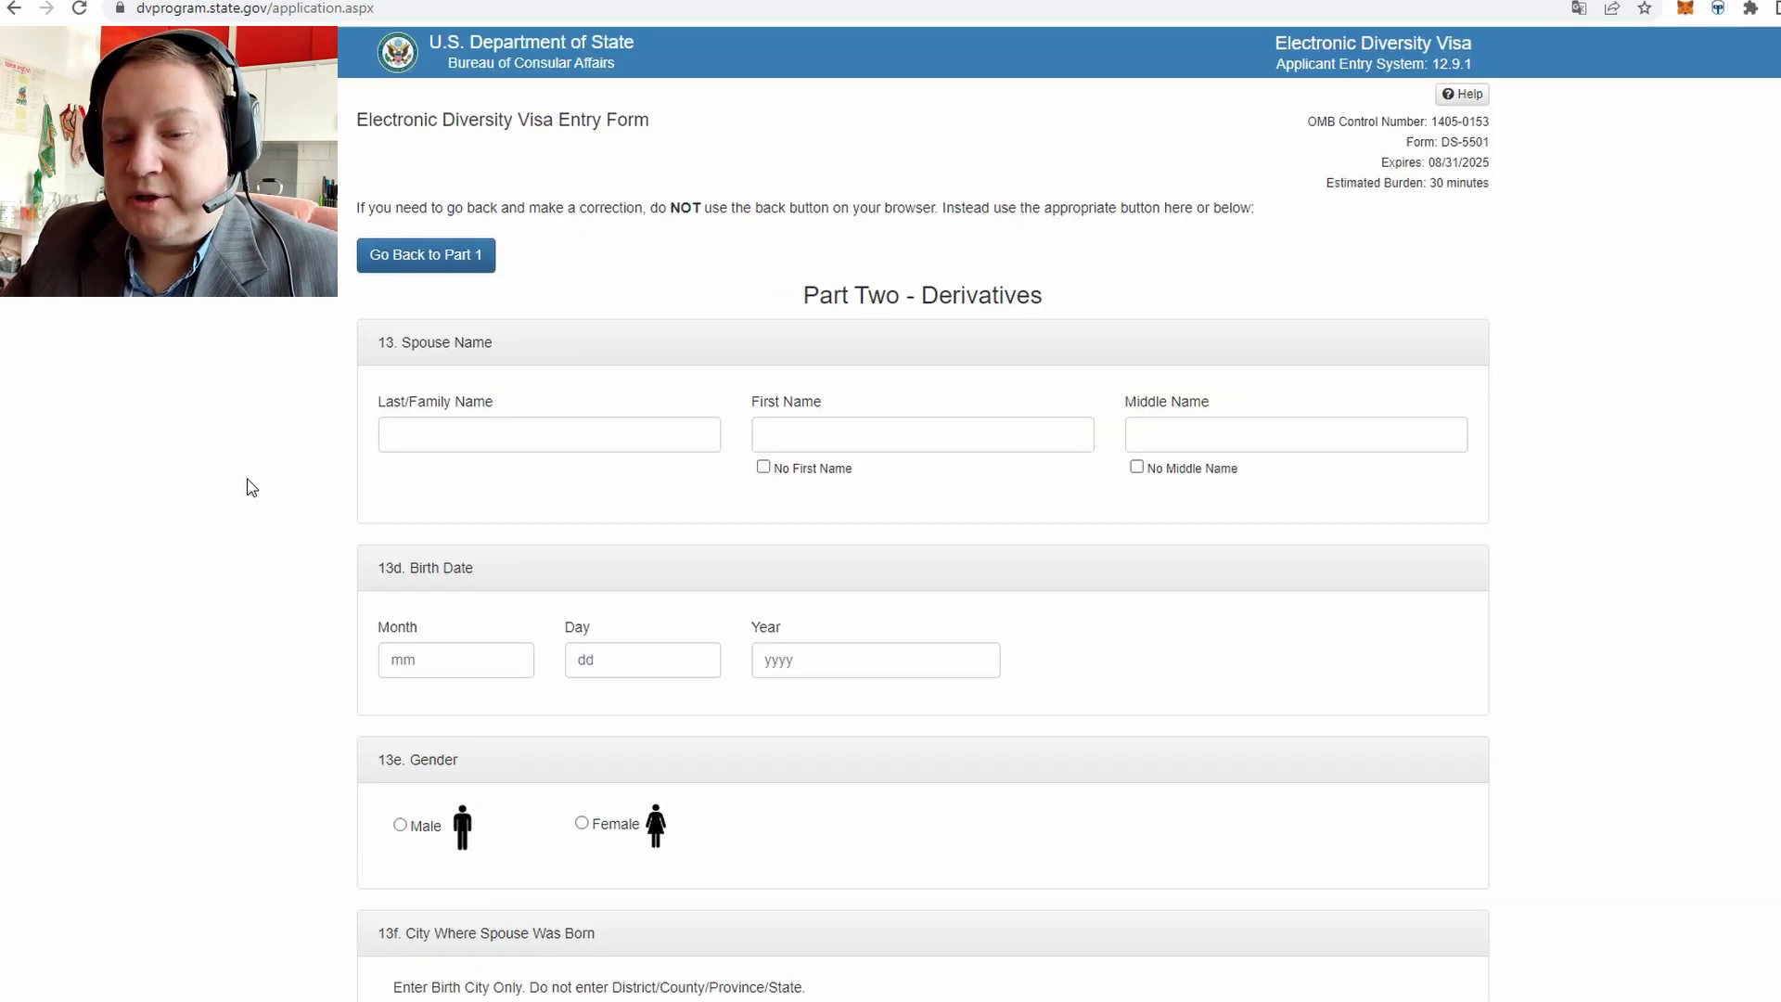
Highlight the 'Part Two - Derivatives' heading text, then clear the selection
double_click(872, 293)
click(872, 293)
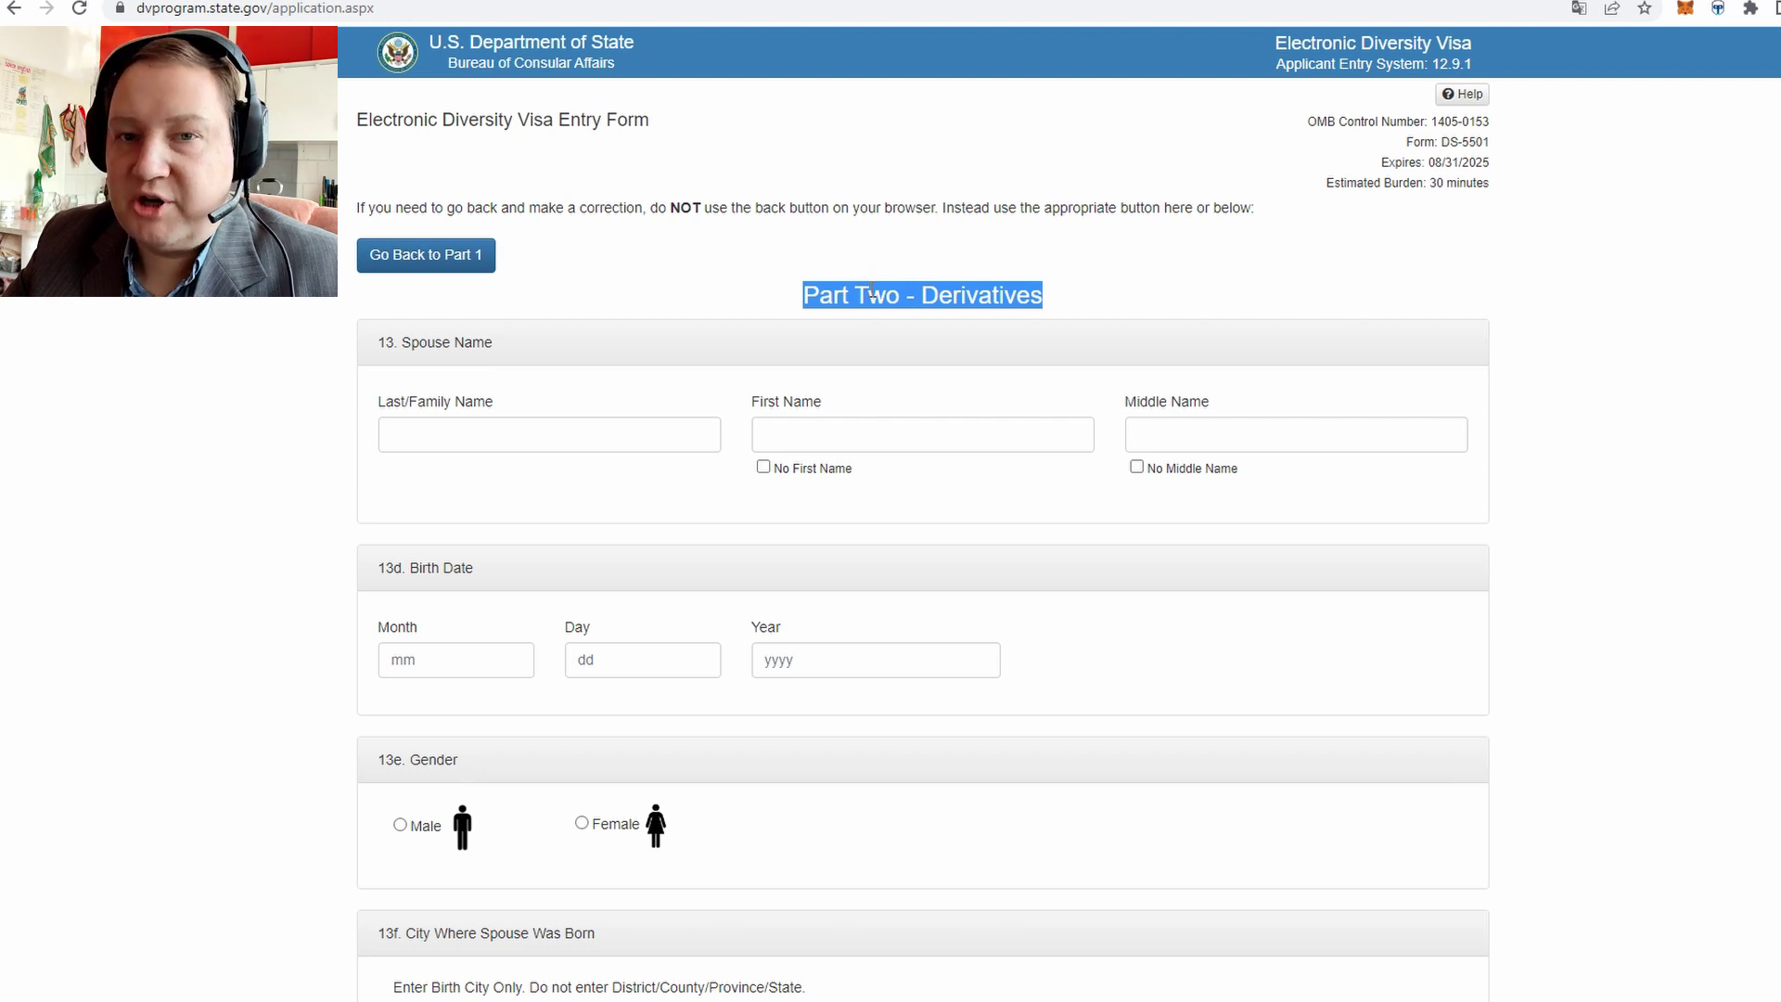
click(872, 290)
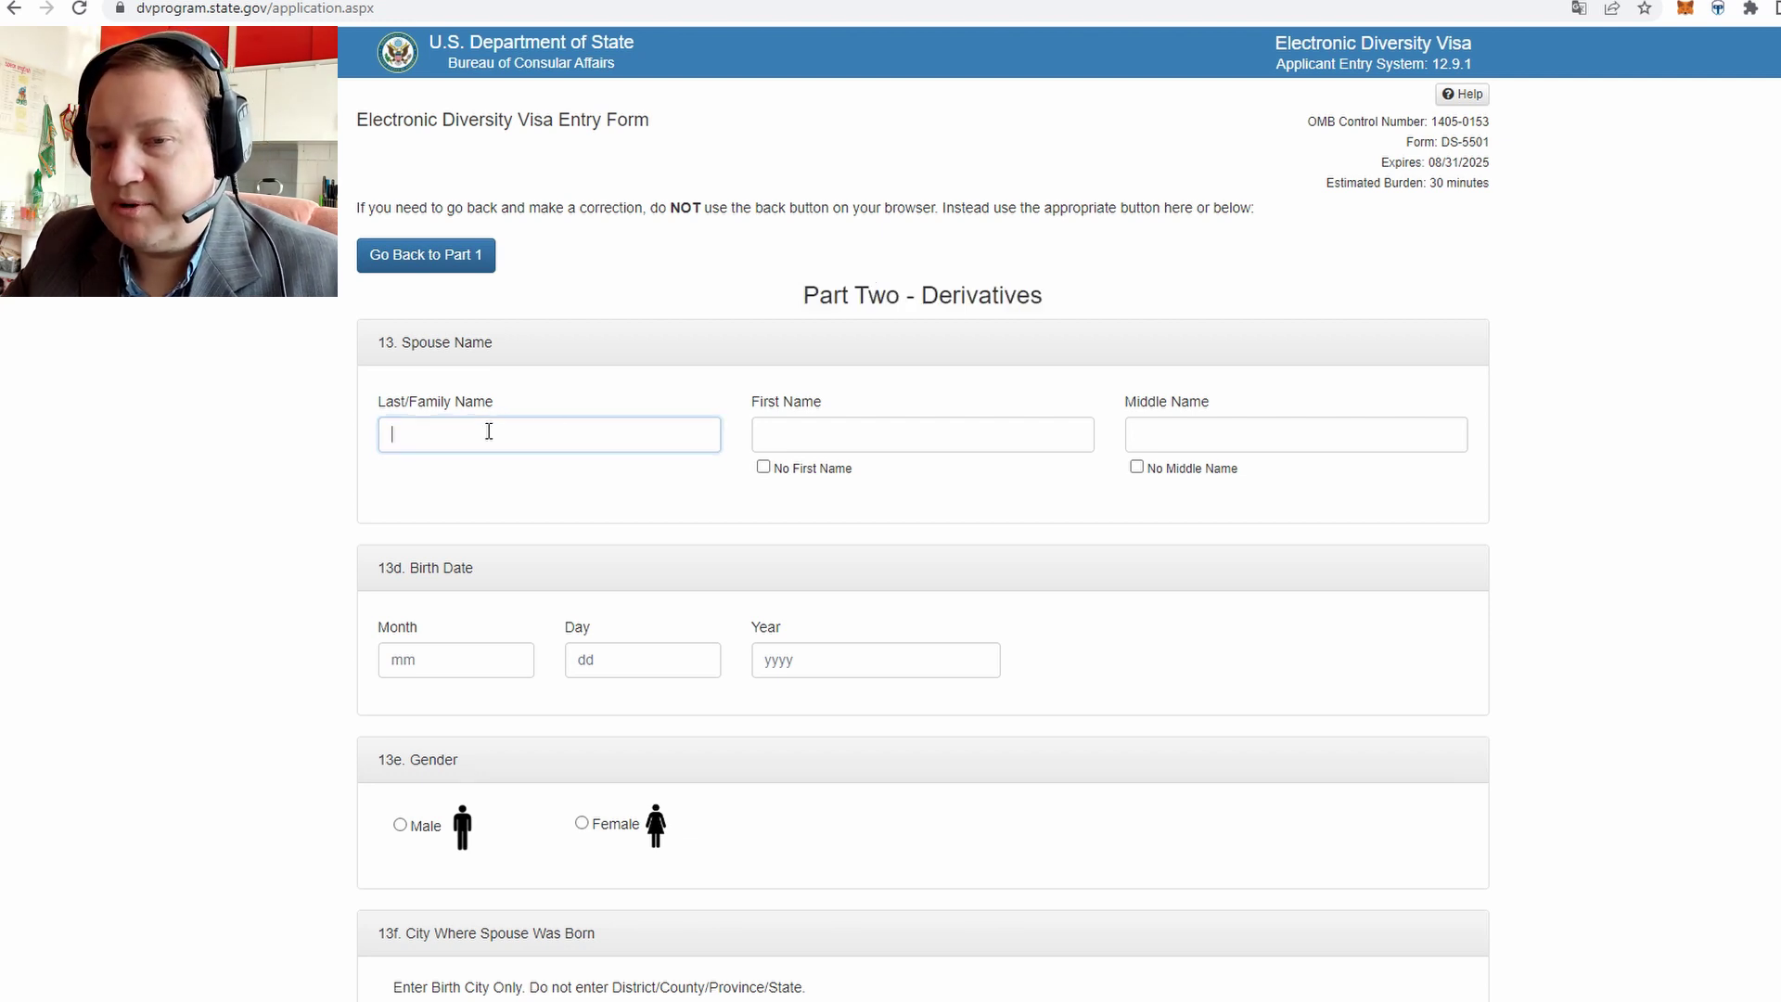
Enter the spouse's last and first names and tick No Middle Name
click(538, 428)
text(asdfasd)
click(850, 436)
text(asdf)
click(1136, 467)
scroll(970, 223, down, 3)
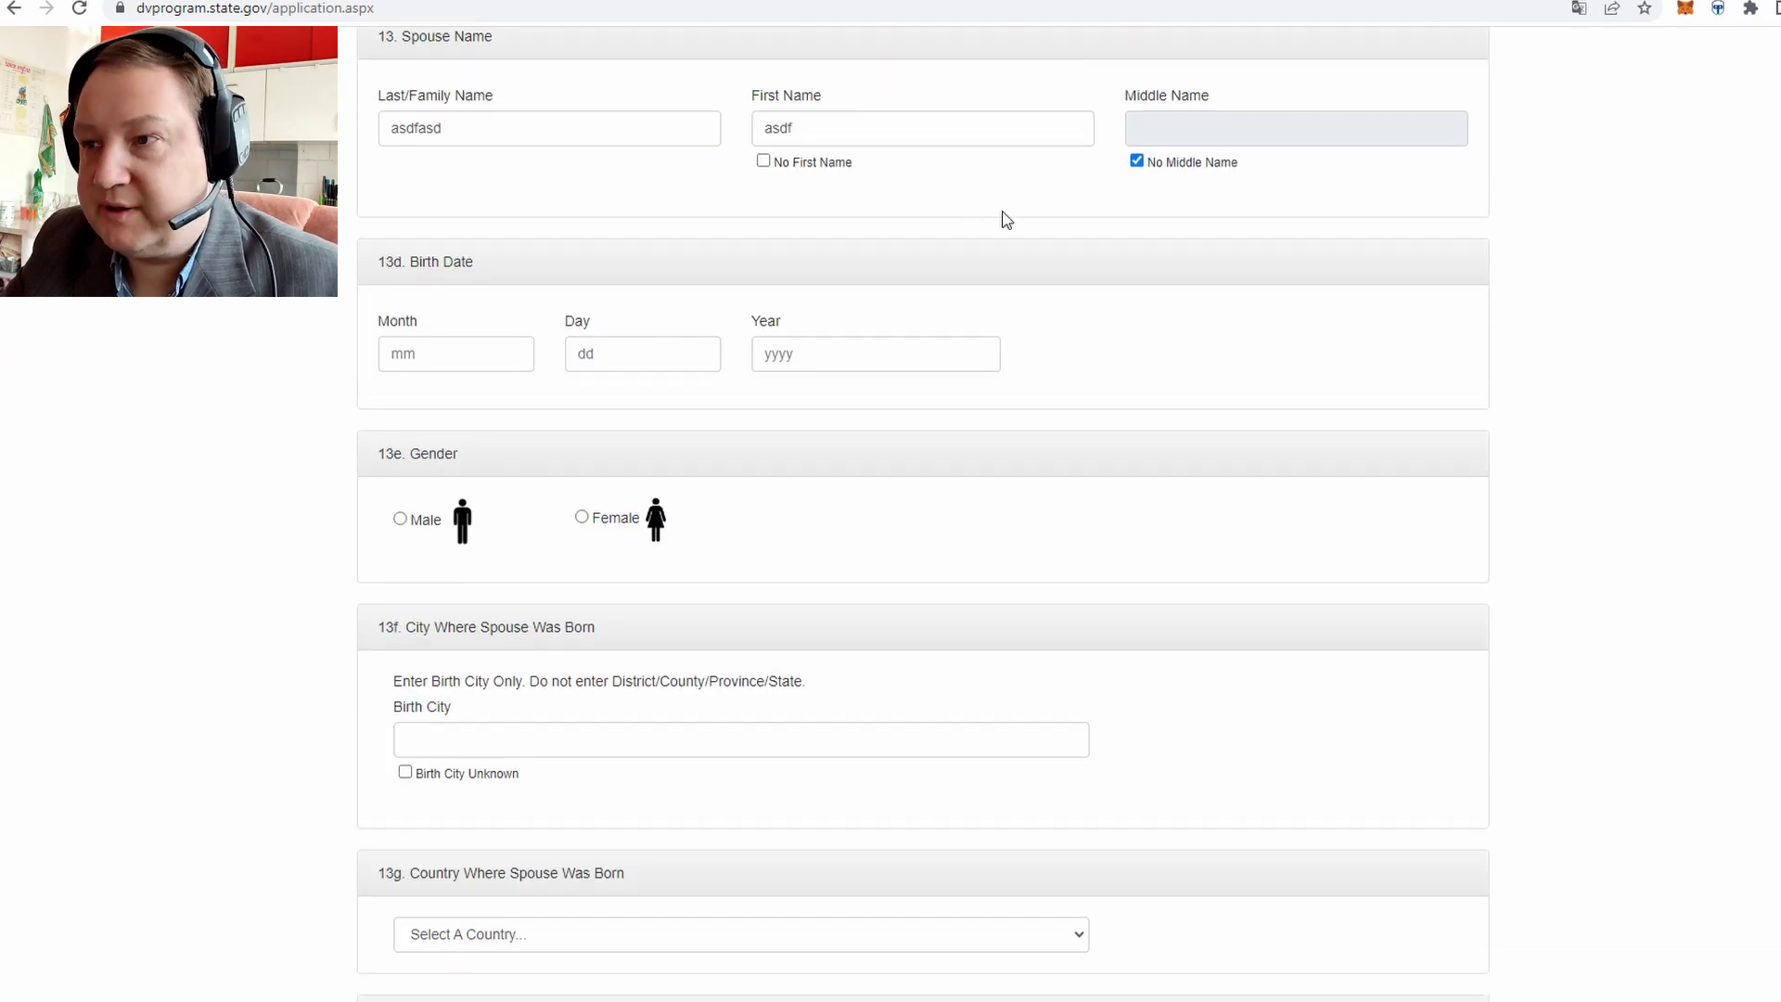